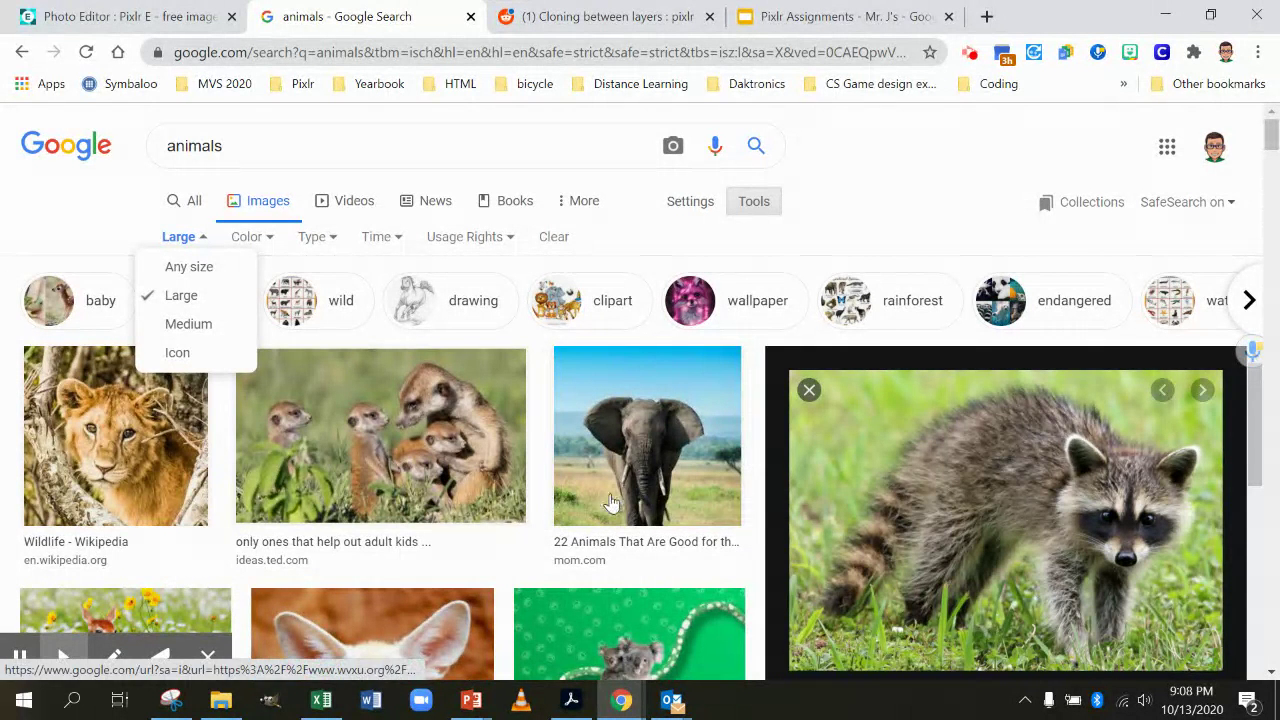
- Browse the large-size image results for animals to find animal photos suited to a hybrid
scroll(477, 486, "down", 10)
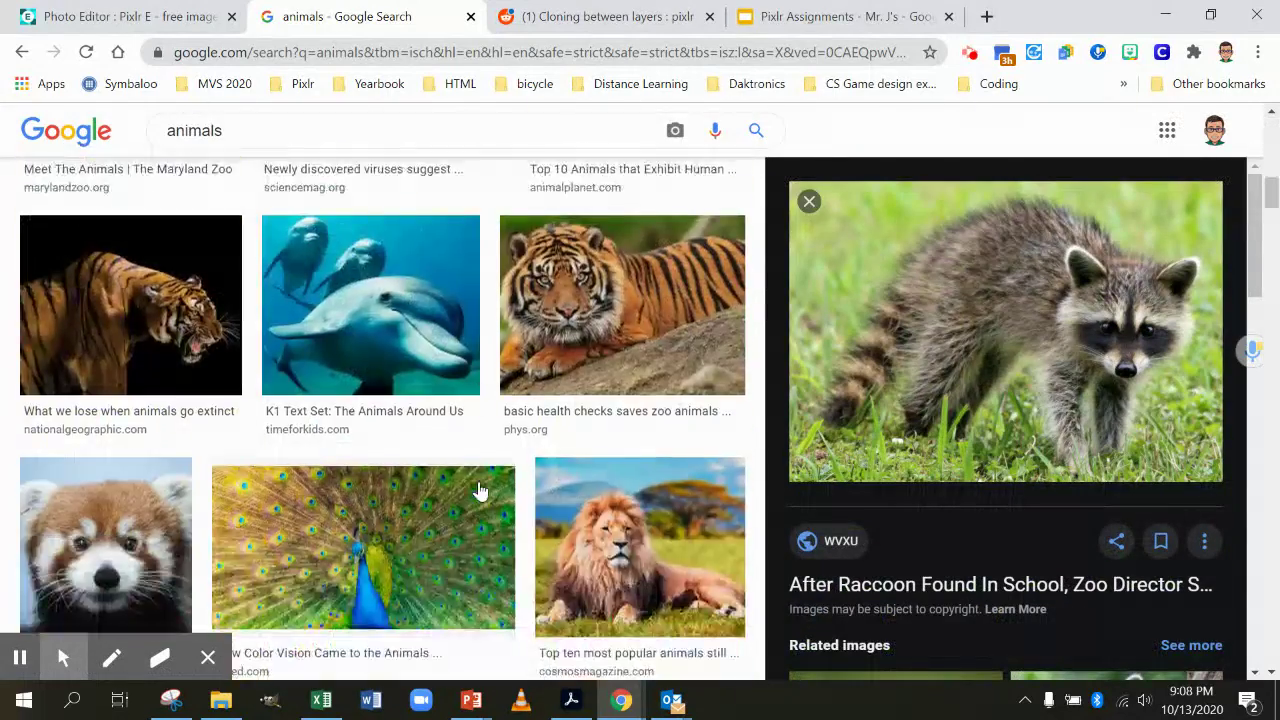
scroll(477, 490, "down", 5)
scroll(477, 490, "up", 6)
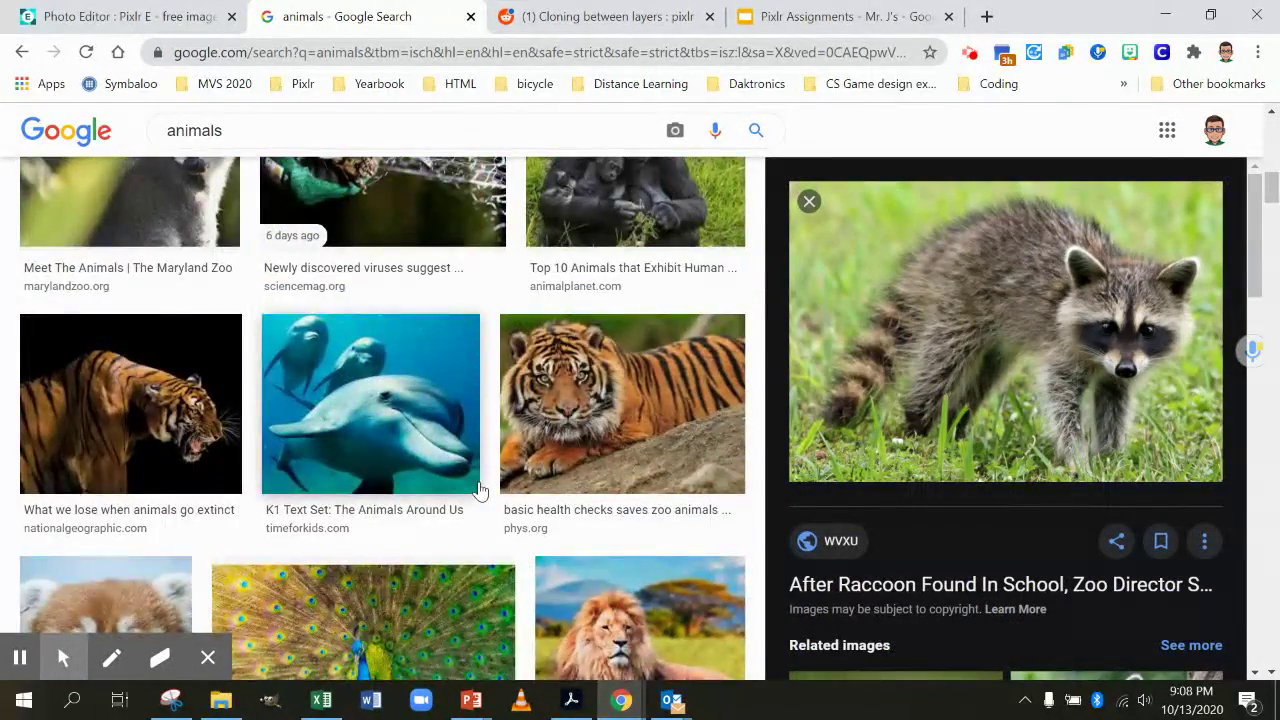
scroll(479, 490, "up", 4)
scroll(479, 490, "down", 6)
scroll(479, 490, "up", 5)
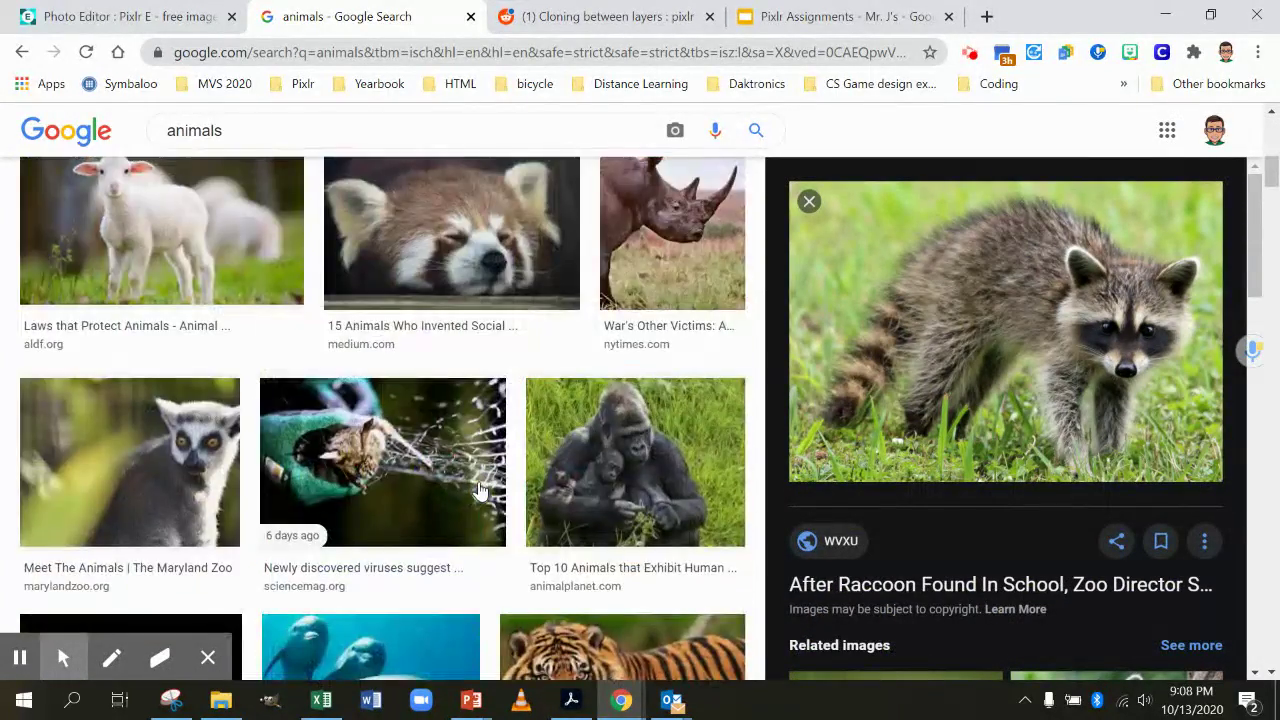
scroll(479, 490, "up", 2)
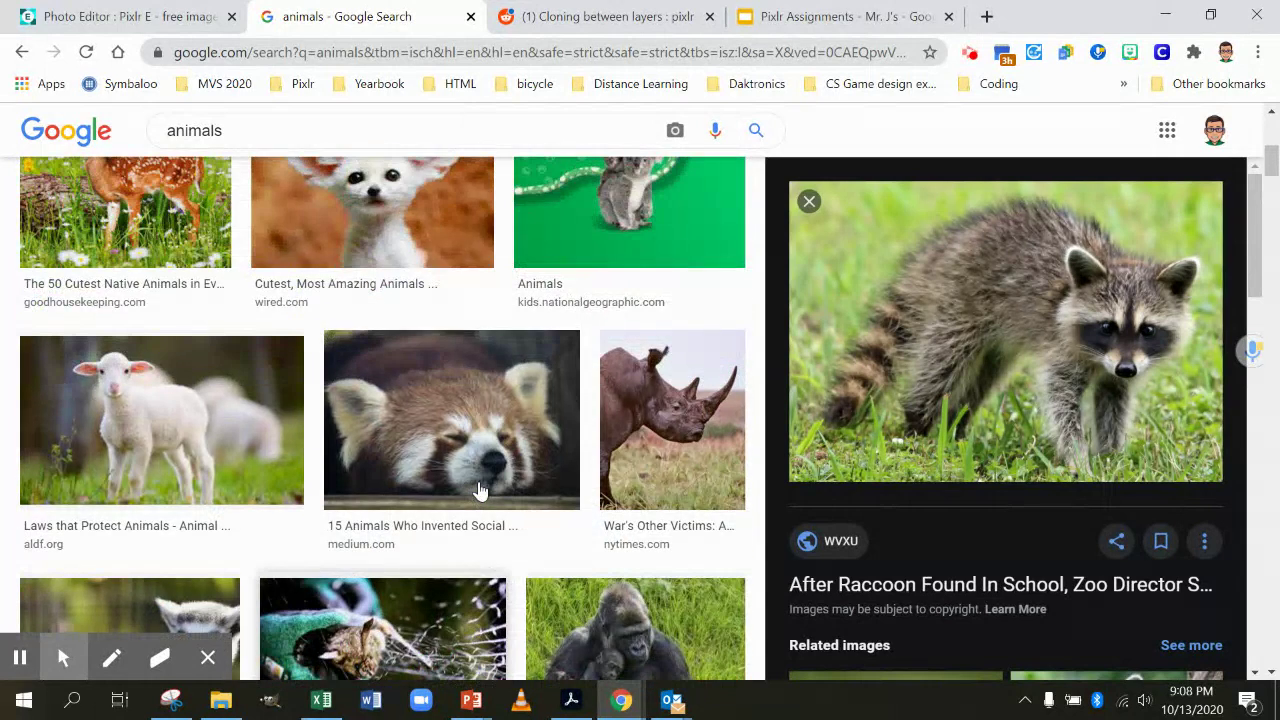
scroll(479, 490, "up", 2)
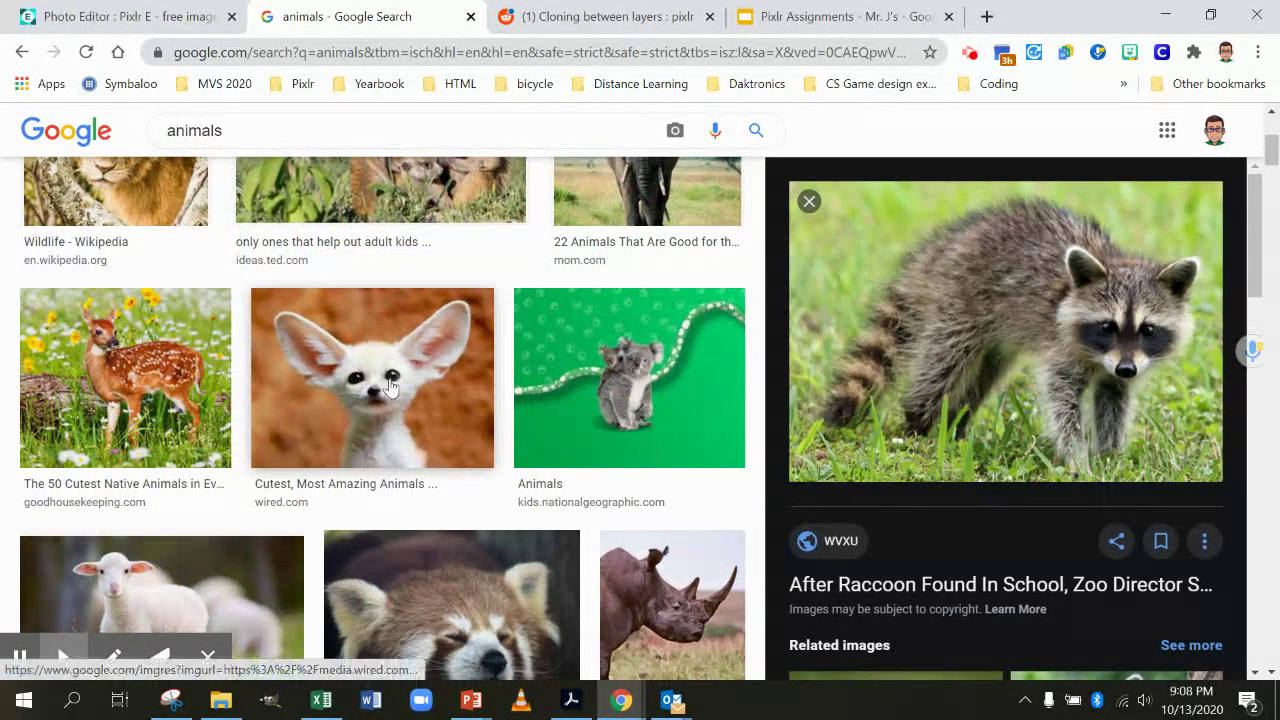
scroll(390, 390, "down", 1)
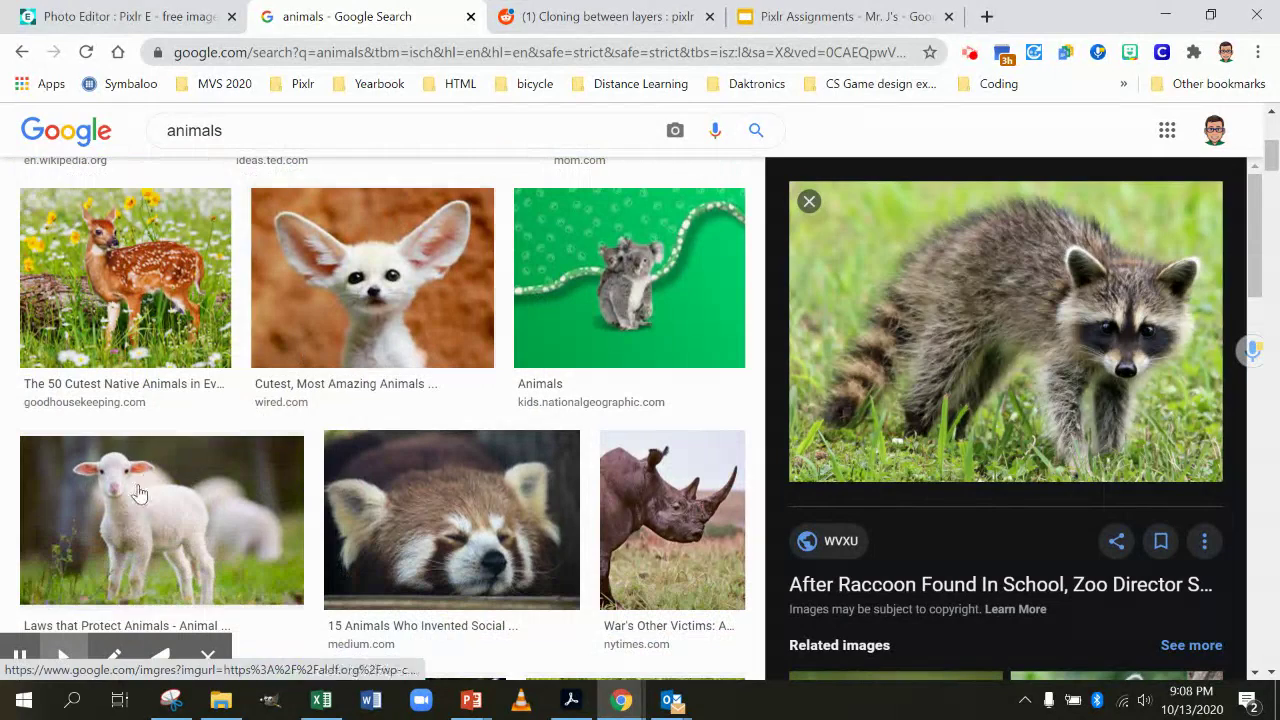
scroll(302, 386, "down", 1)
scroll(302, 386, "down", 10)
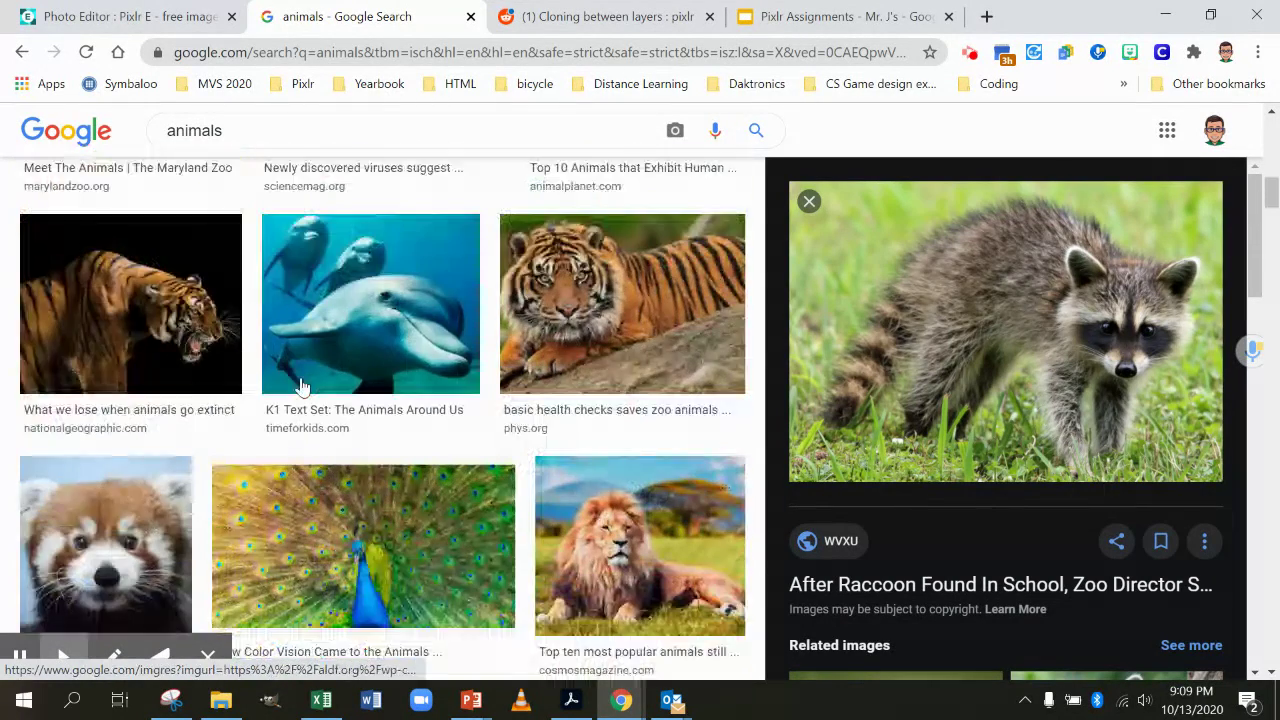
scroll(302, 386, "down", 4)
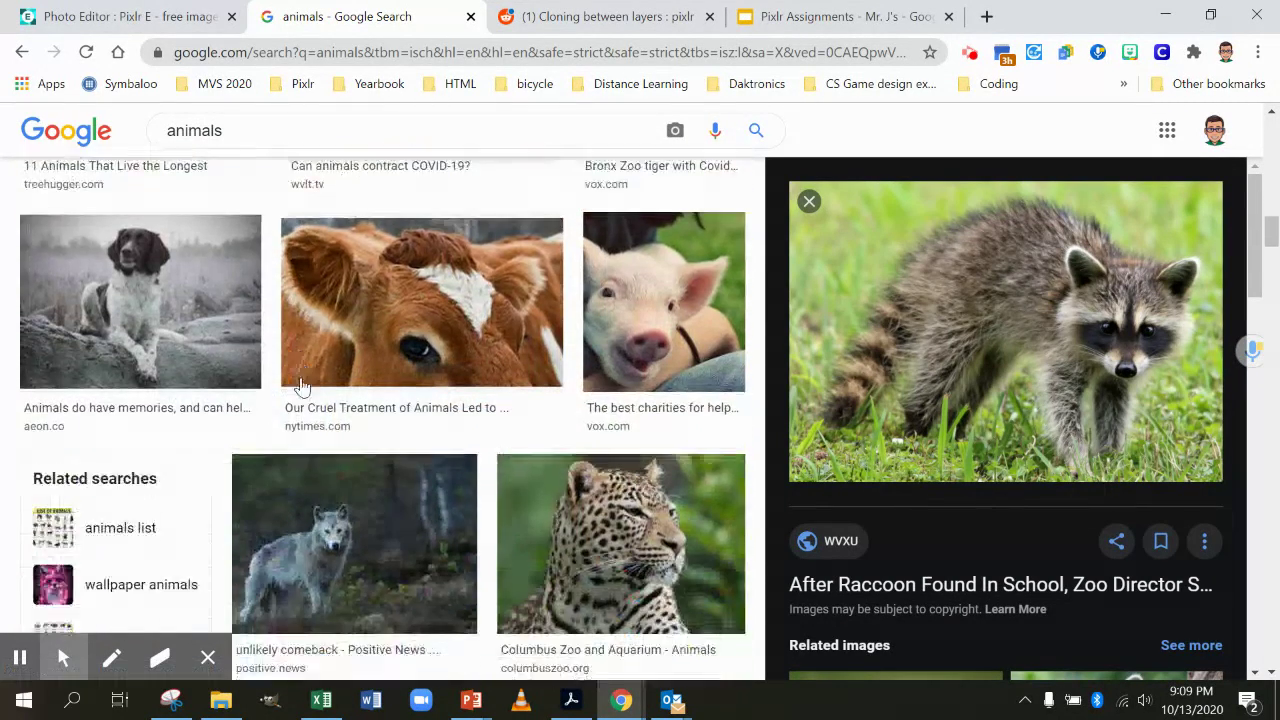
scroll(455, 314, "down", 3)
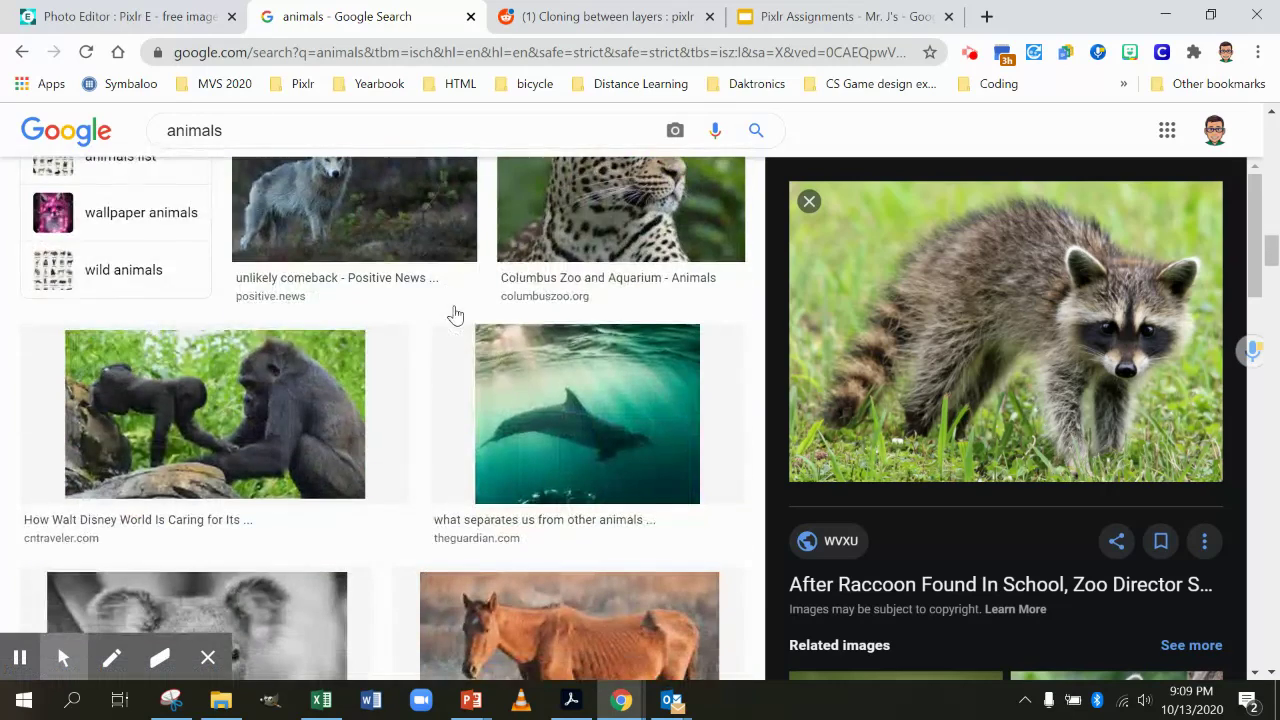
scroll(455, 314, "down", 3)
scroll(455, 314, "down", 1)
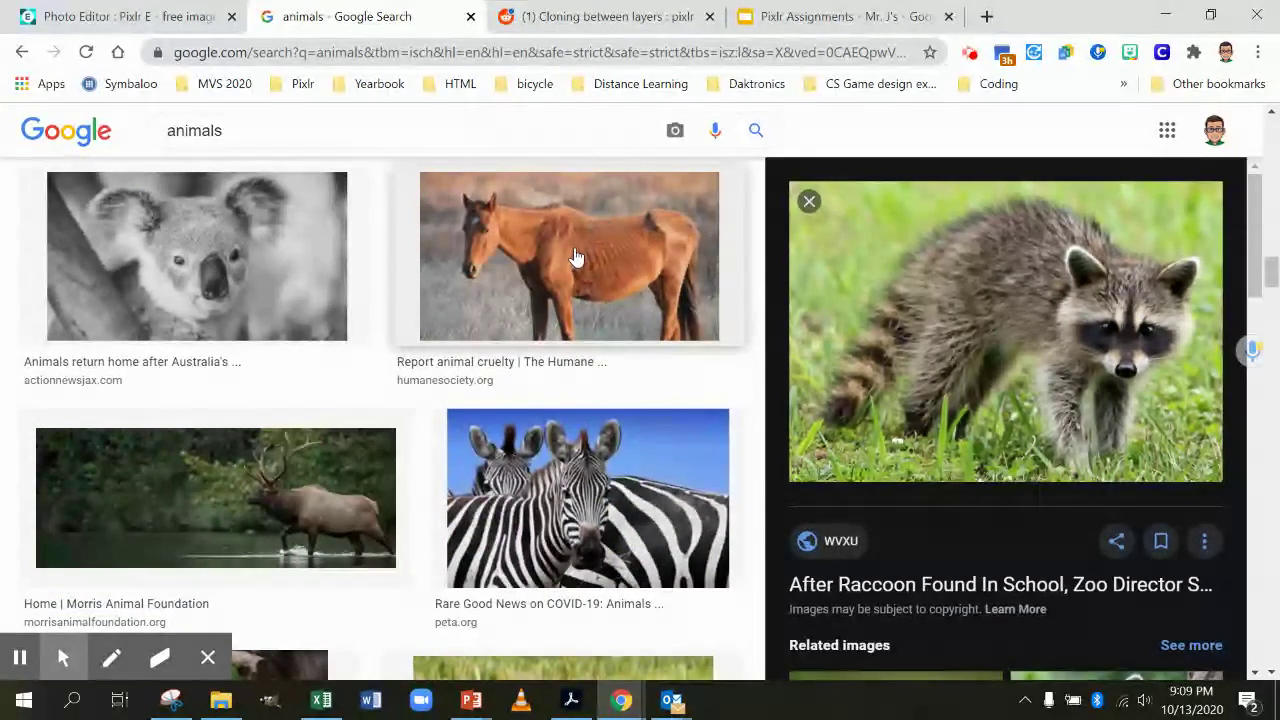
scroll(575, 257, "down", 4)
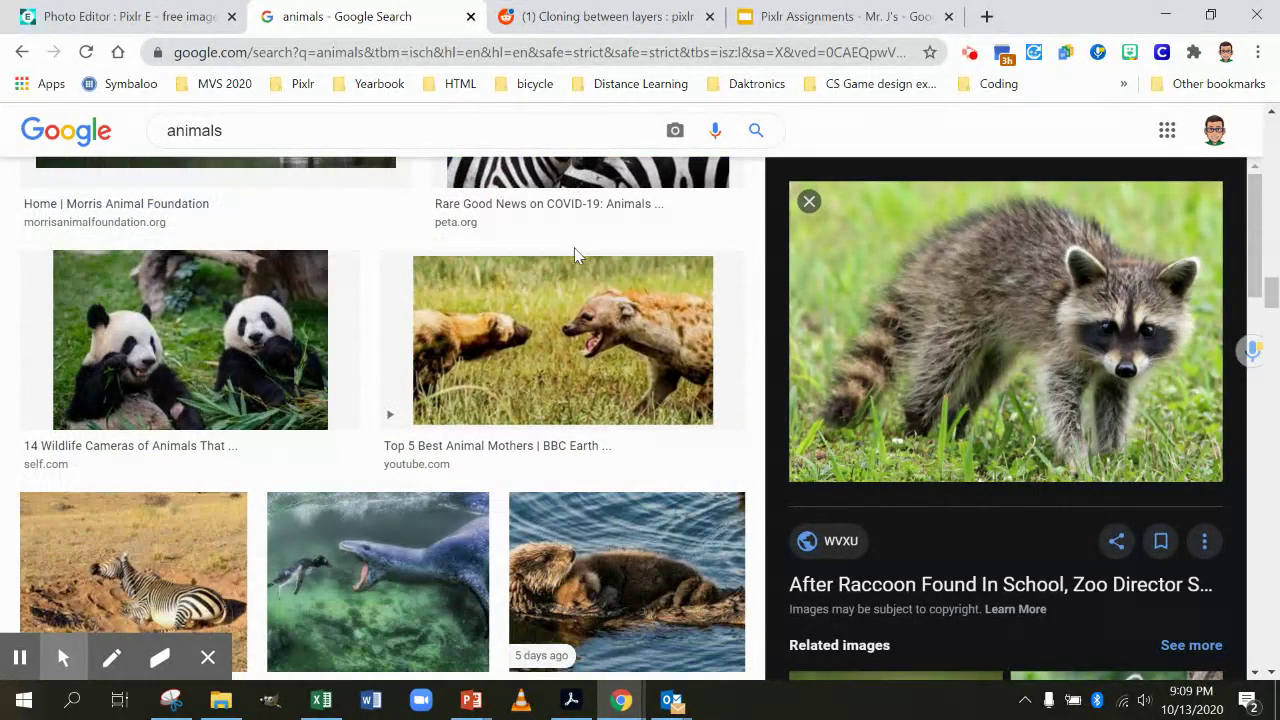
scroll(574, 255, "down", 7)
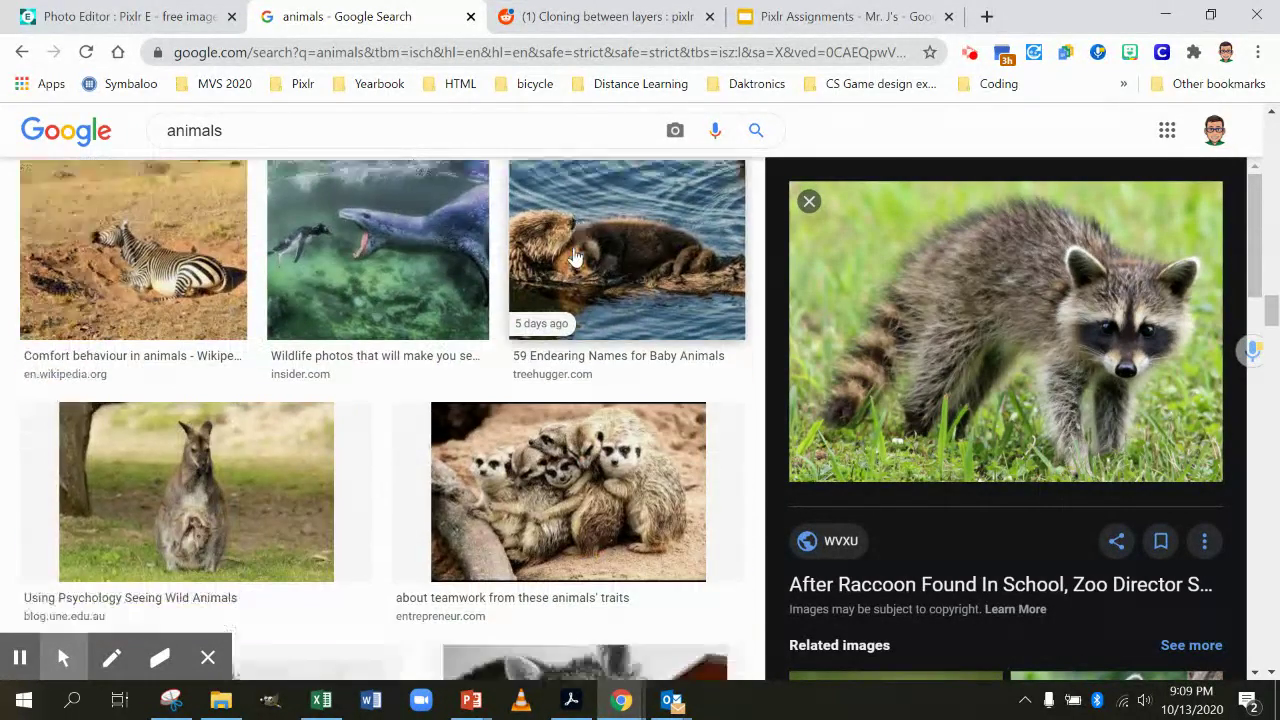
scroll(575, 257, "down", 1)
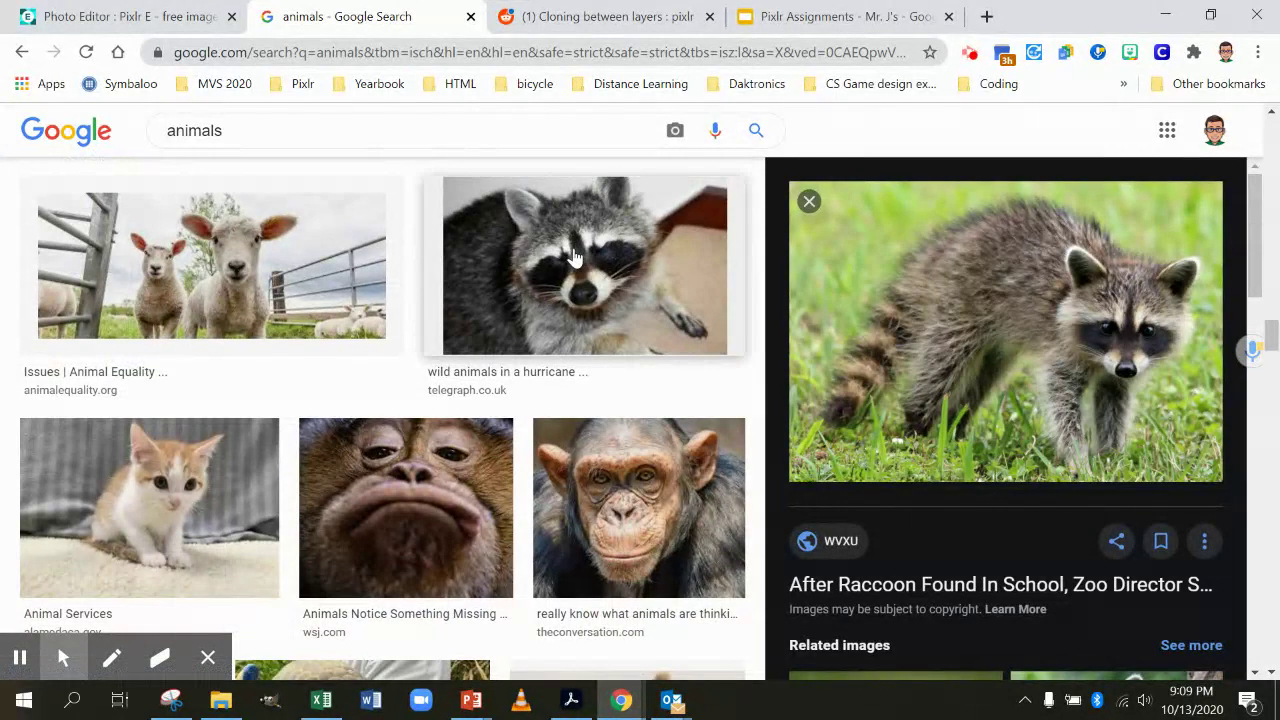
scroll(575, 257, "down", 8)
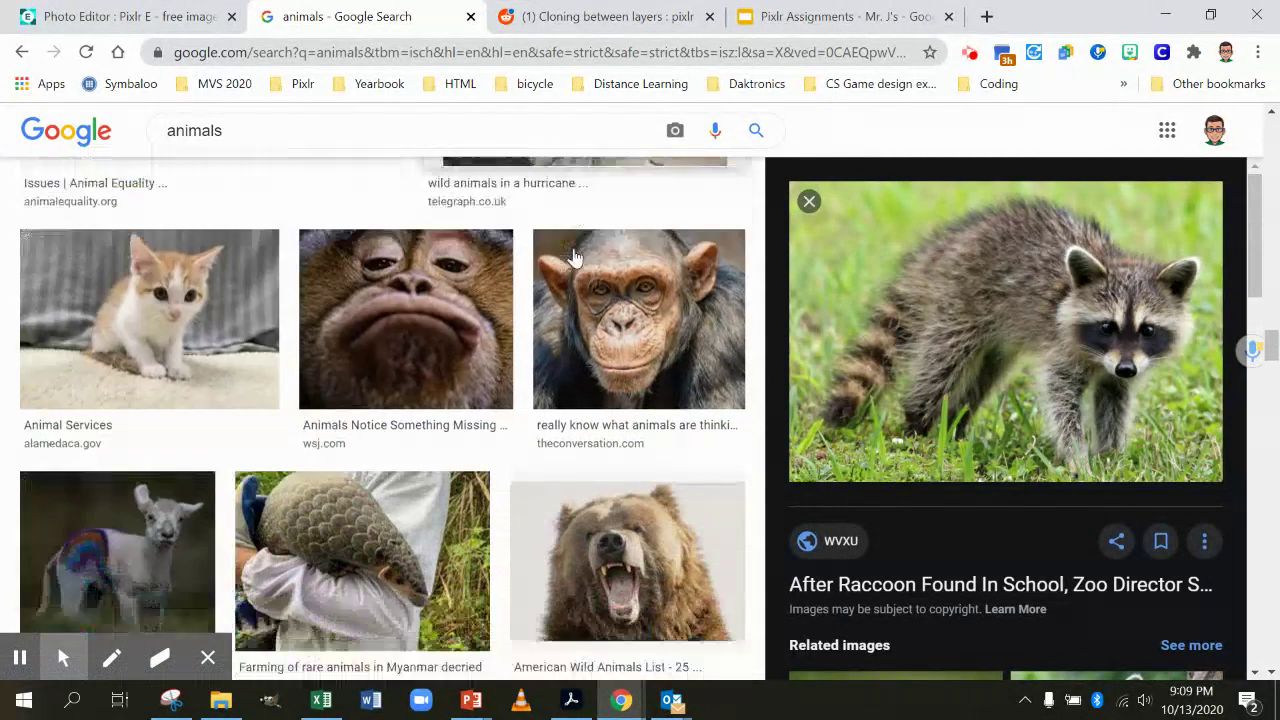
scroll(574, 257, "down", 3)
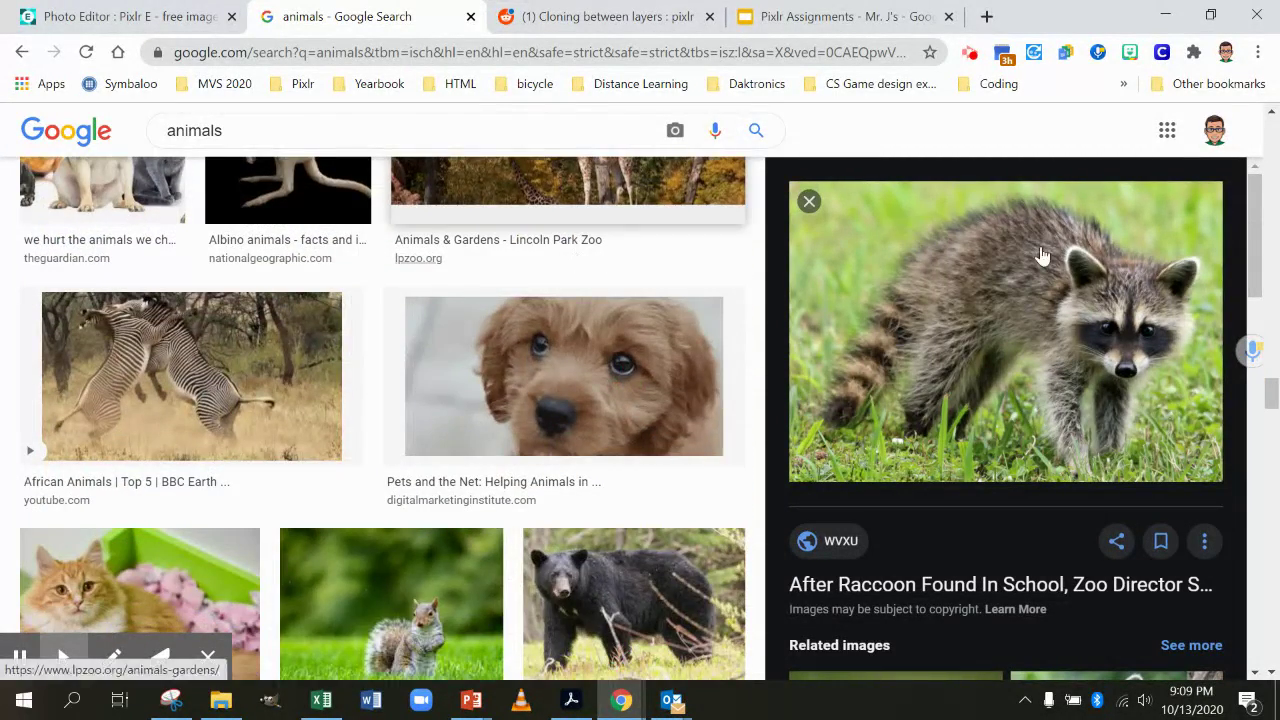
- Copy the previewed raccoon photo and paste it into the empty hybrid image in Pixlr E
right_click(1024, 318)
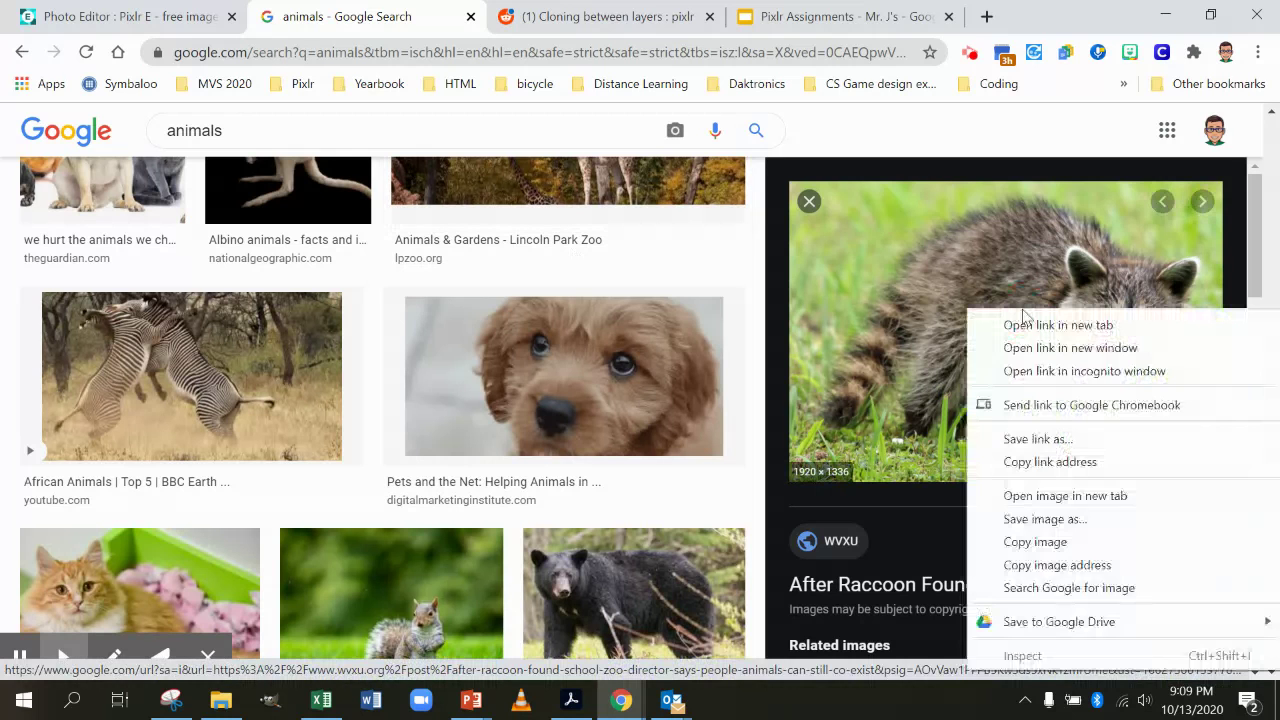
left_click(1059, 545)
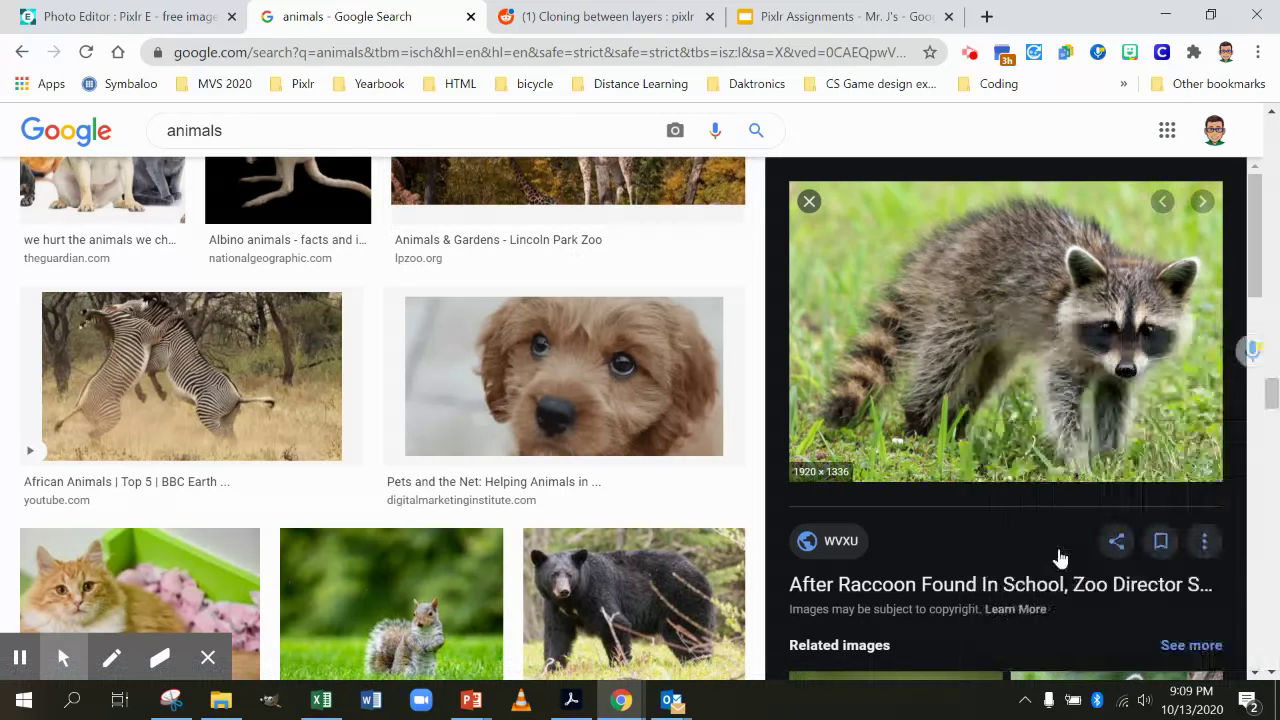
left_click(157, 18)
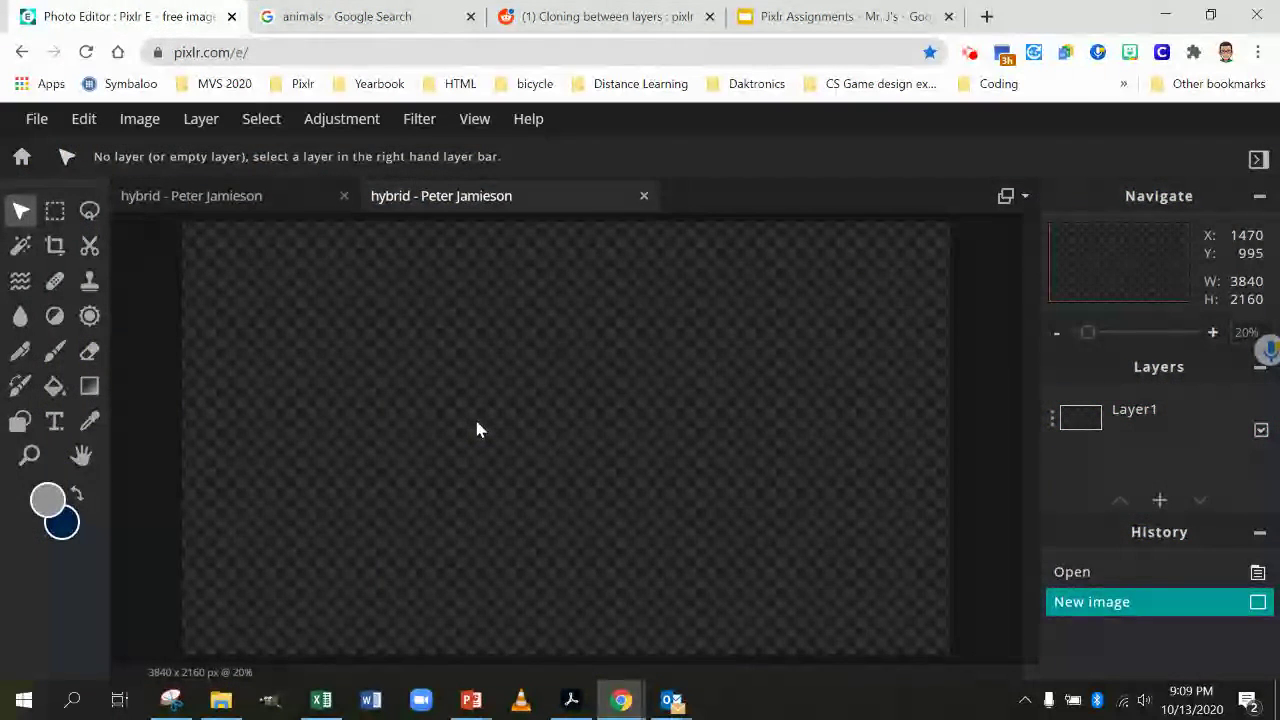
key("ctrl+v")
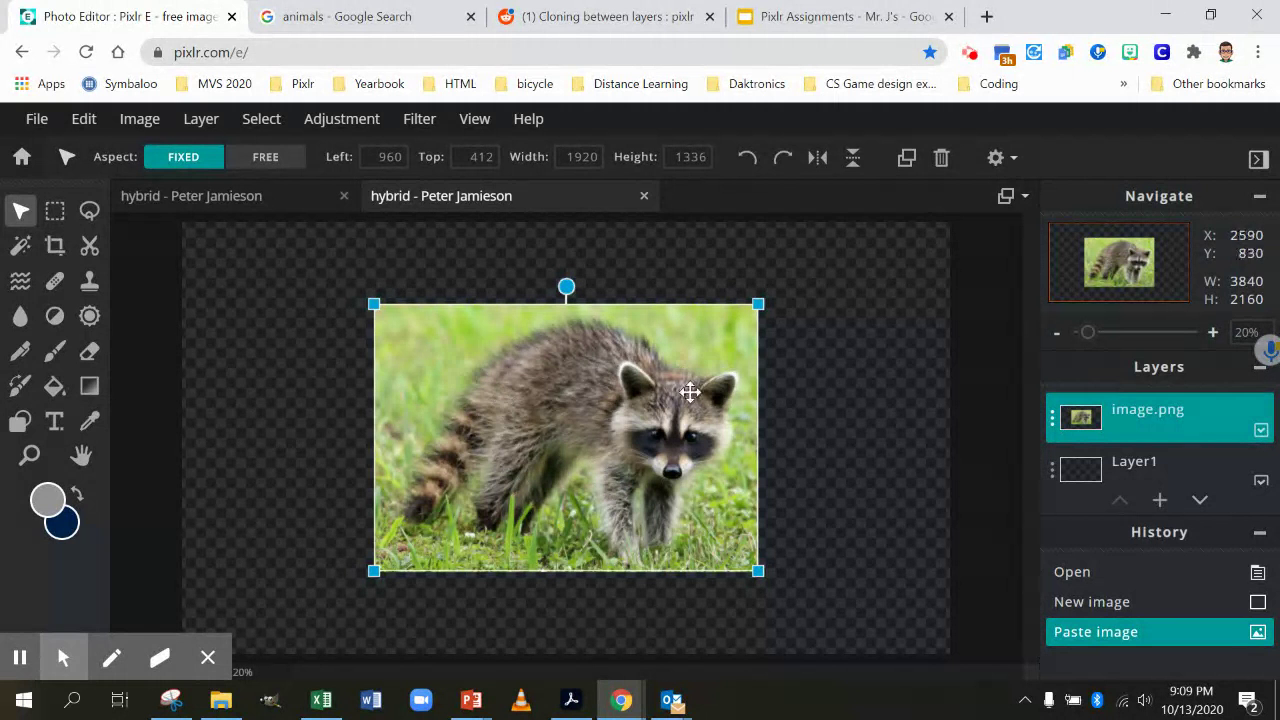
- Enlarge the pasted raccoon photo proportionally to about 3185 × 2216 px, covering the full height of the canvas
scroll(680, 403, "down", 2)
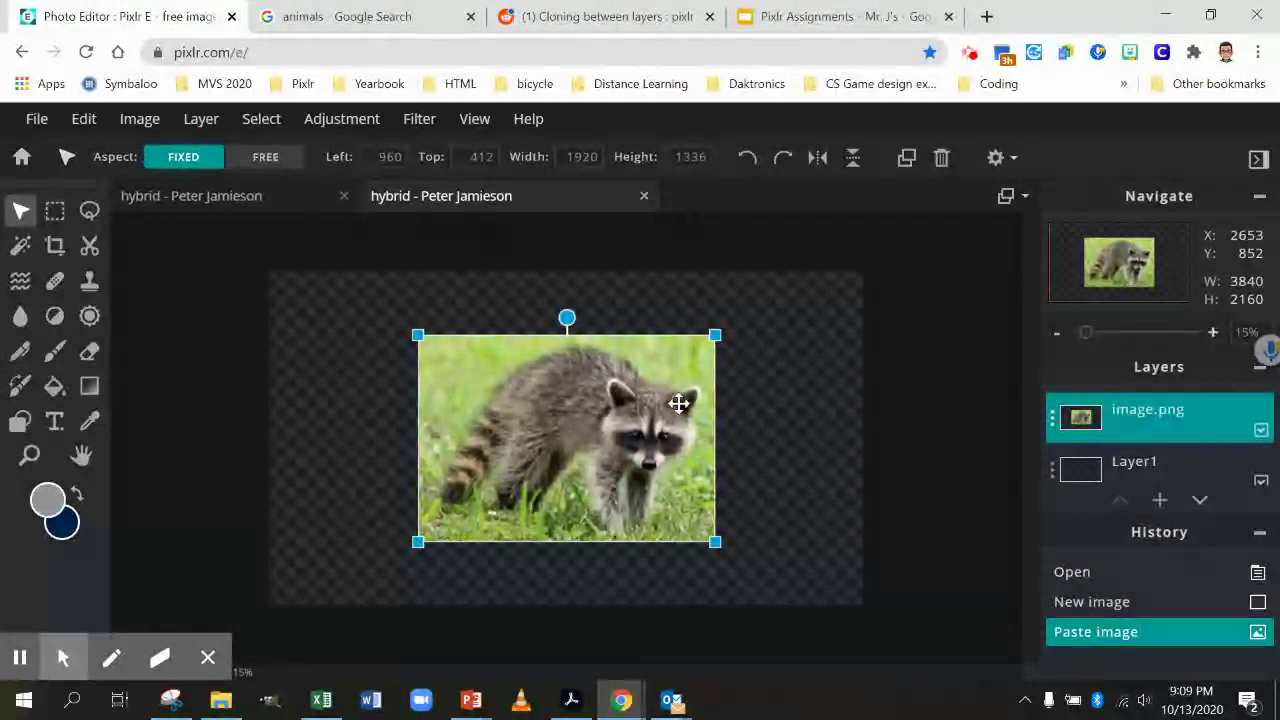
left_click_drag(420, 337, 270, 232)
left_click_drag(714, 540, 818, 612)
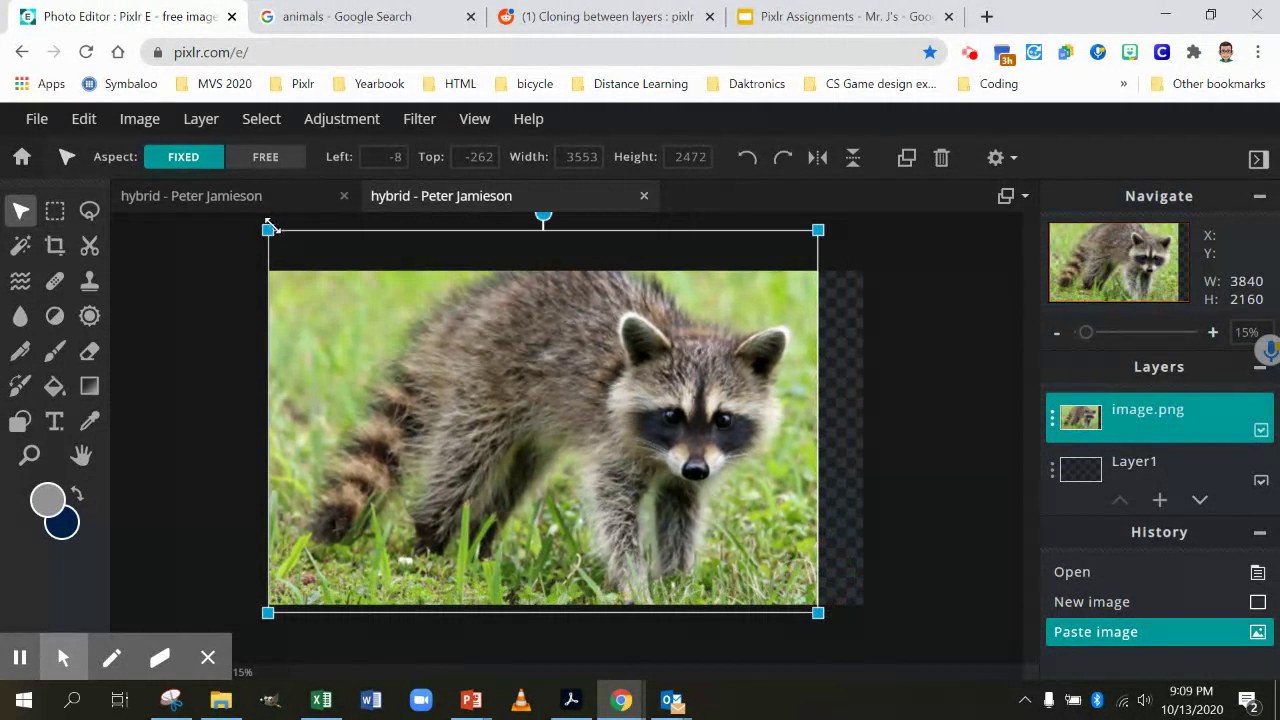
left_click_drag(282, 240, 322, 262)
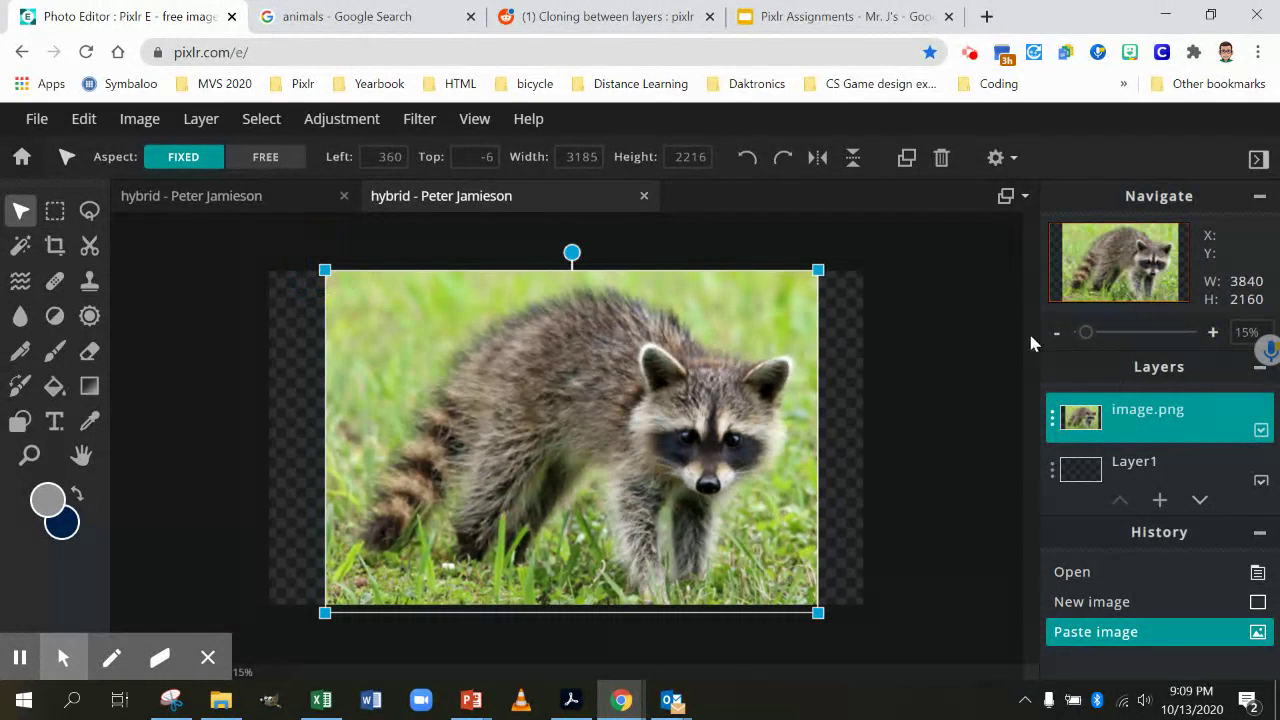
- Return to the Google image results for animals and look through them for a second animal photo
left_click(318, 14)
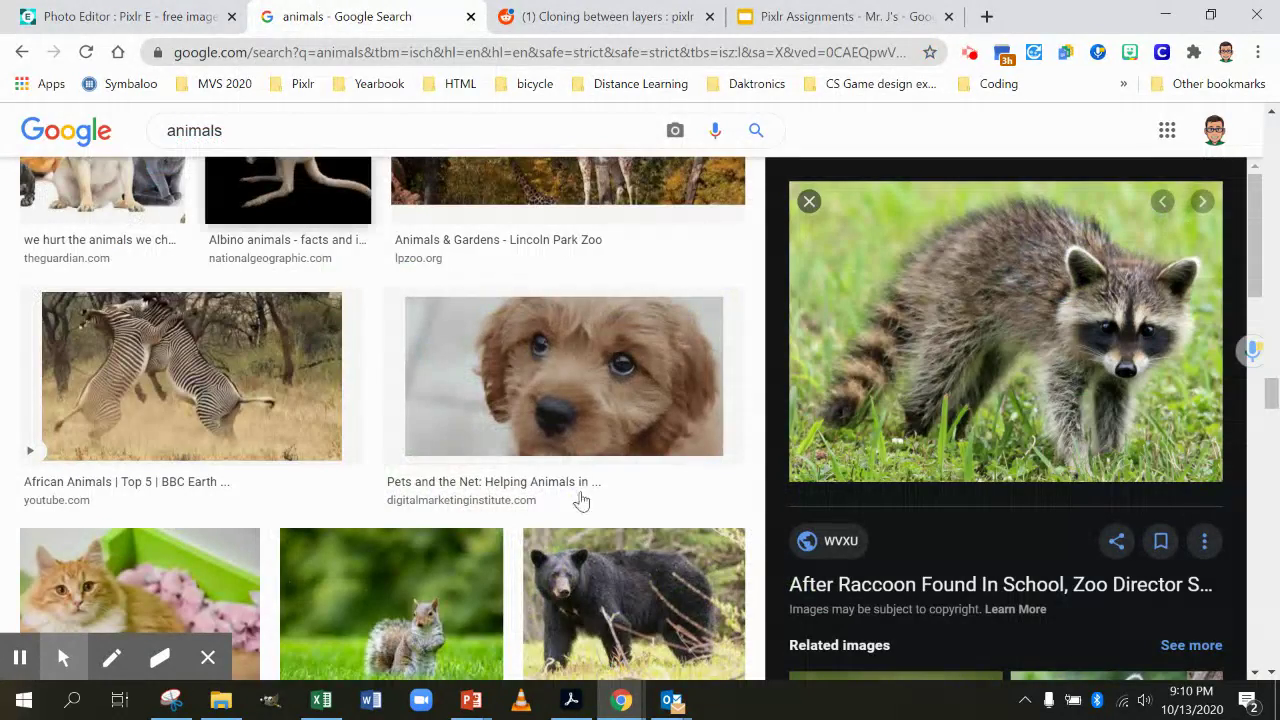
scroll(578, 492, "down", 3)
scroll(578, 492, "down", 8)
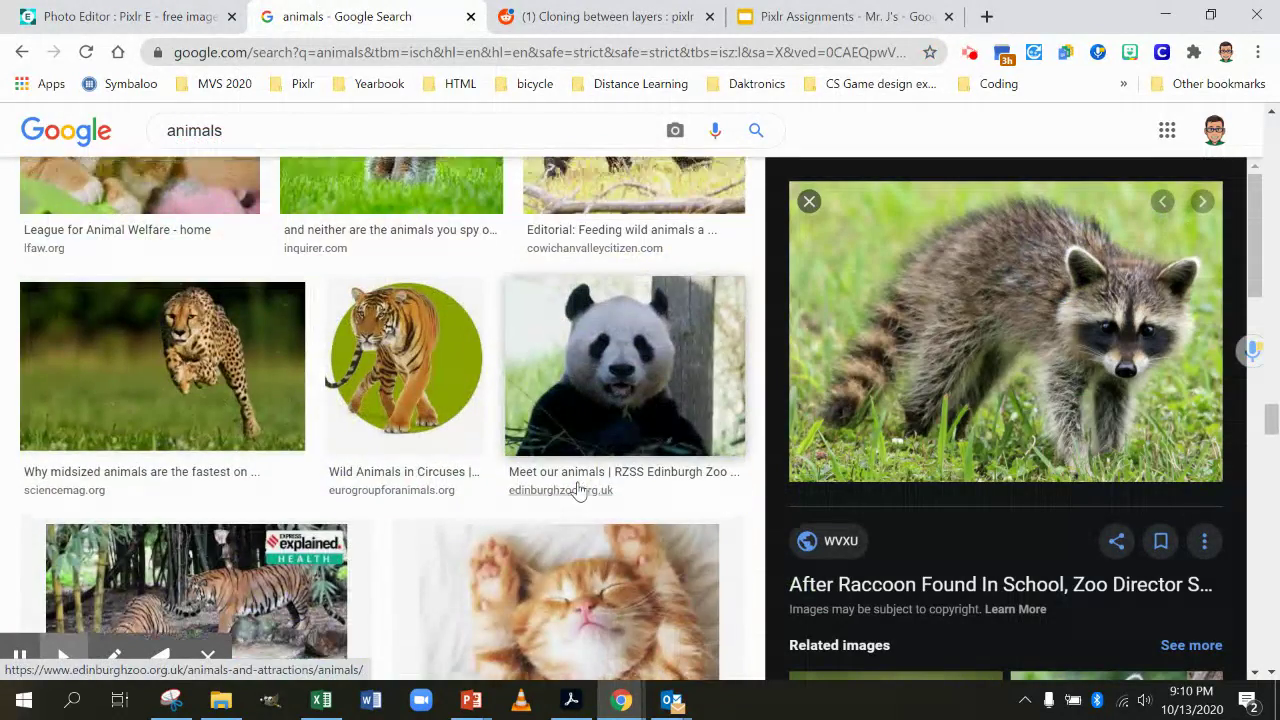
scroll(577, 486, "up", 1)
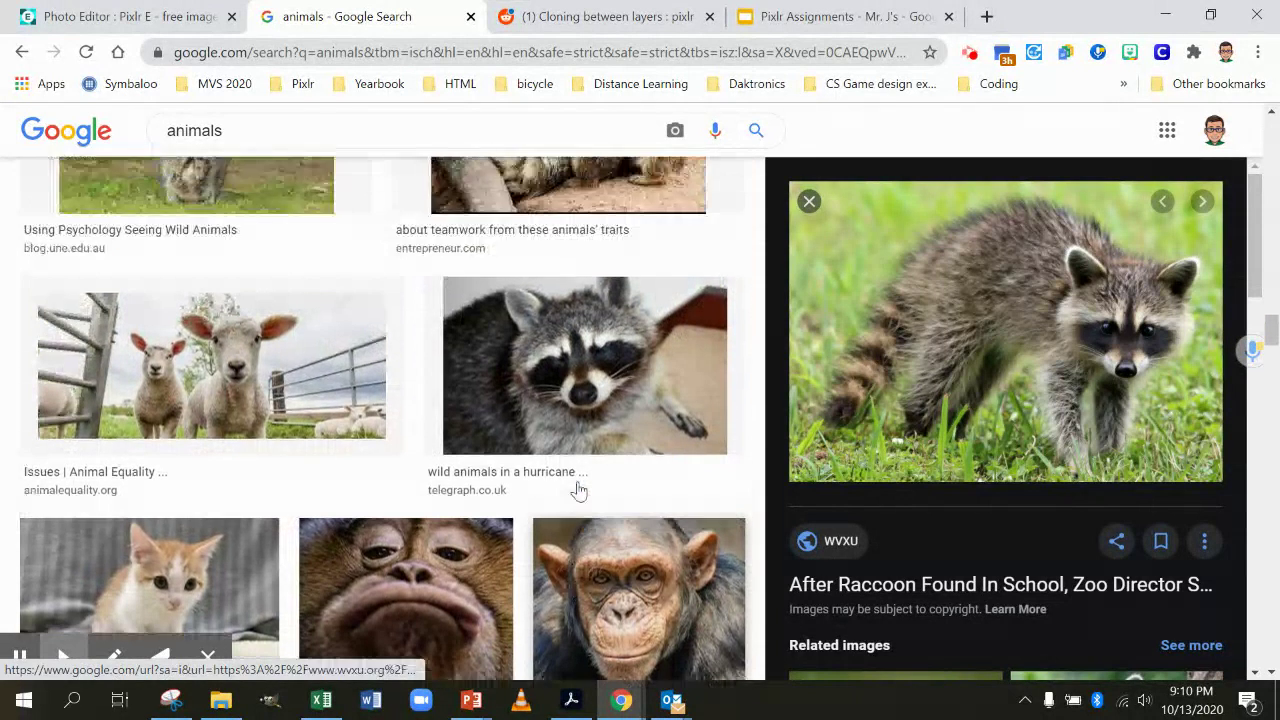
scroll(577, 486, "down", 1)
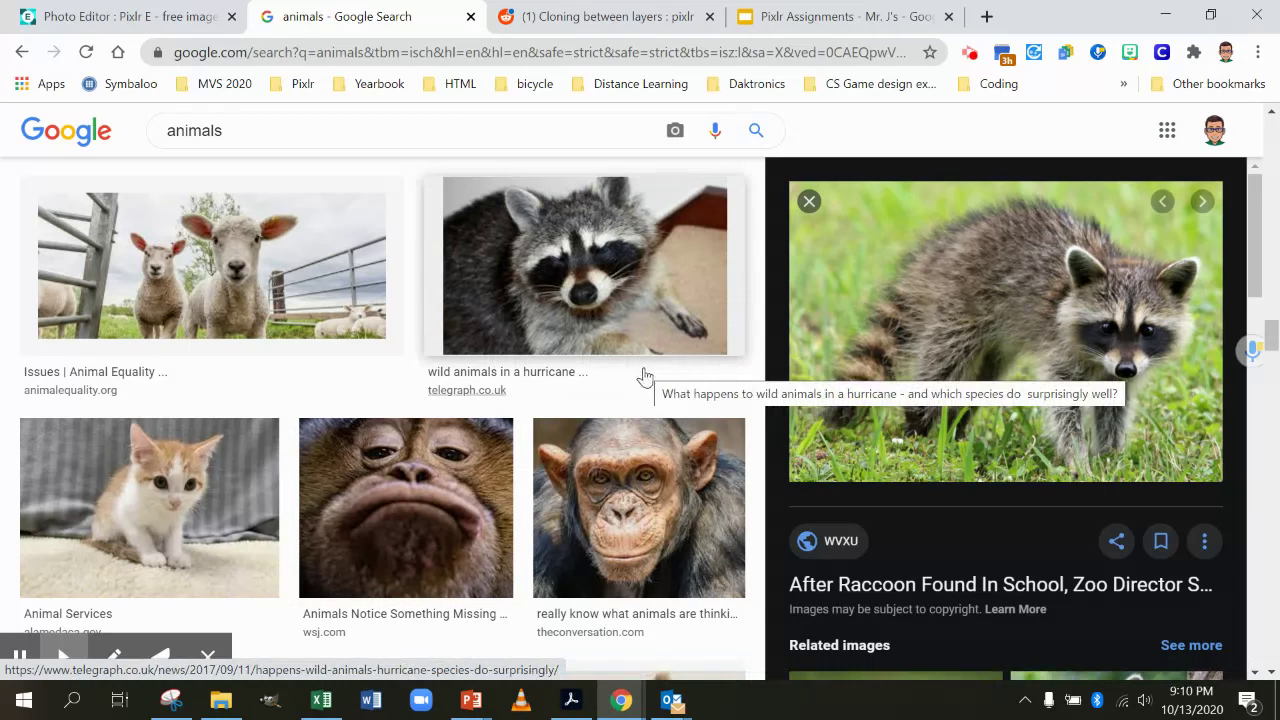
scroll(645, 376, "down", 10)
scroll(645, 376, "down", 3)
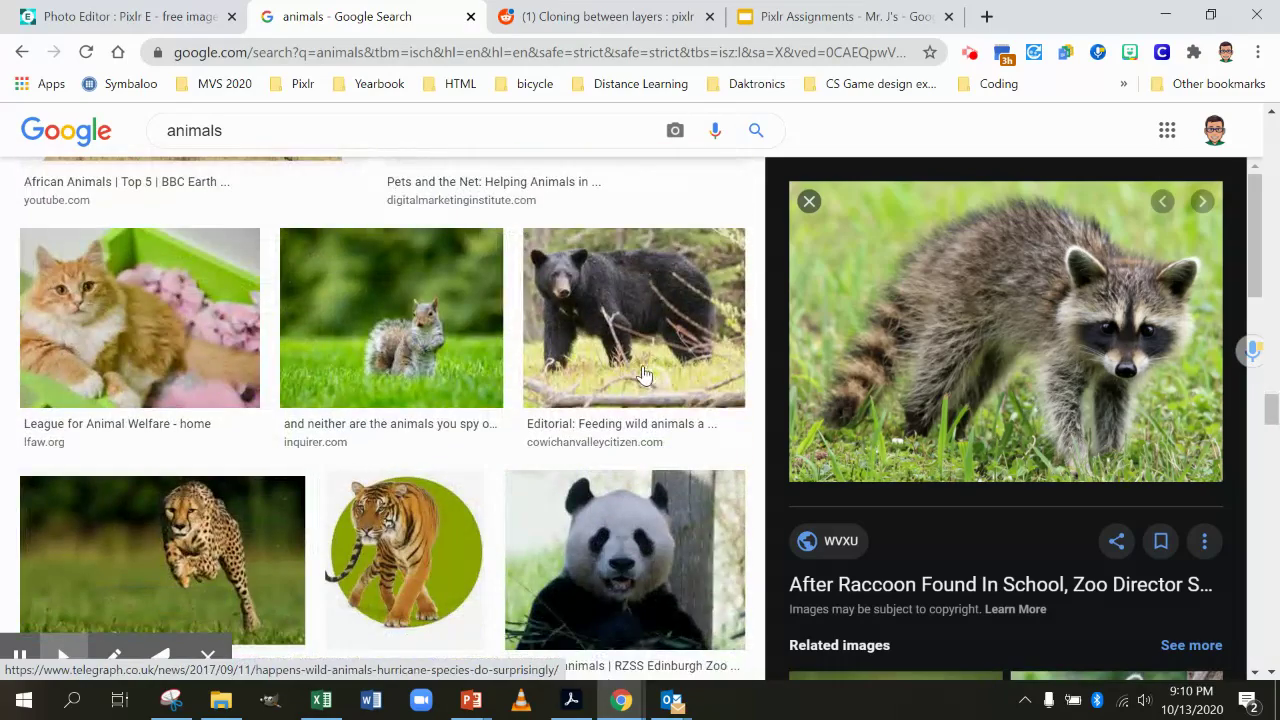
scroll(642, 370, "up", 5)
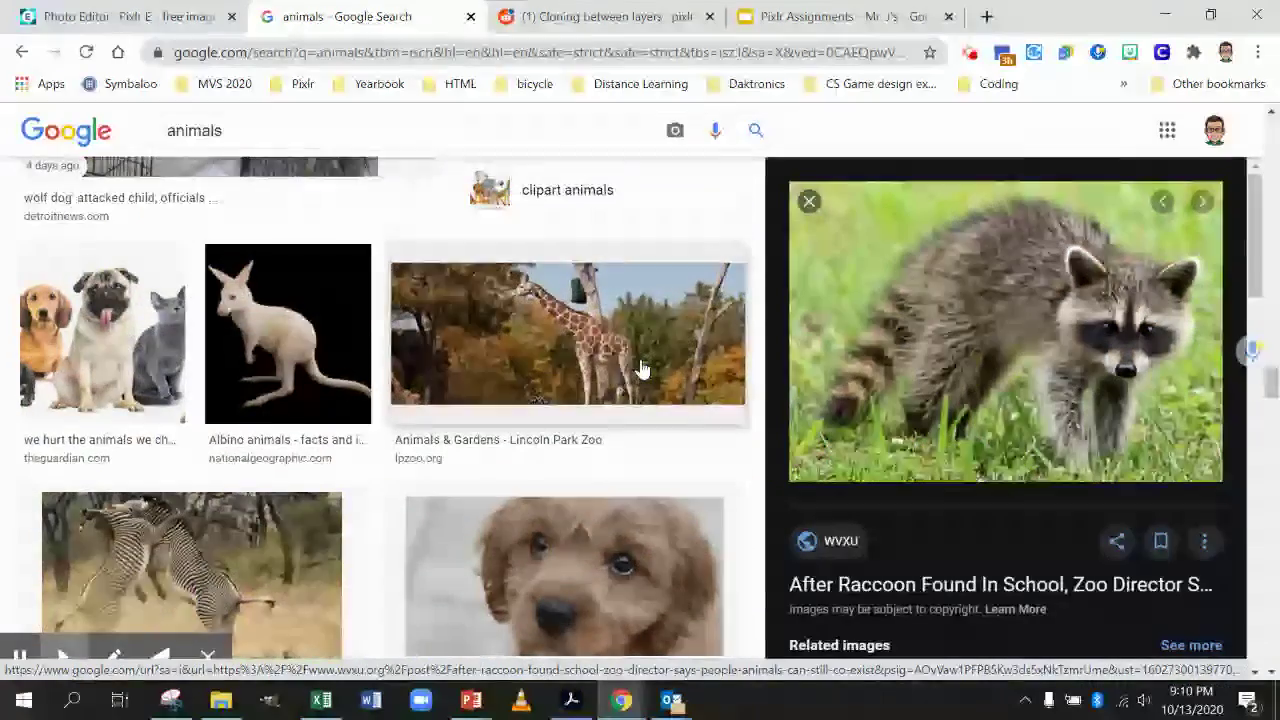
scroll(642, 370, "down", 6)
scroll(642, 370, "down", 6)
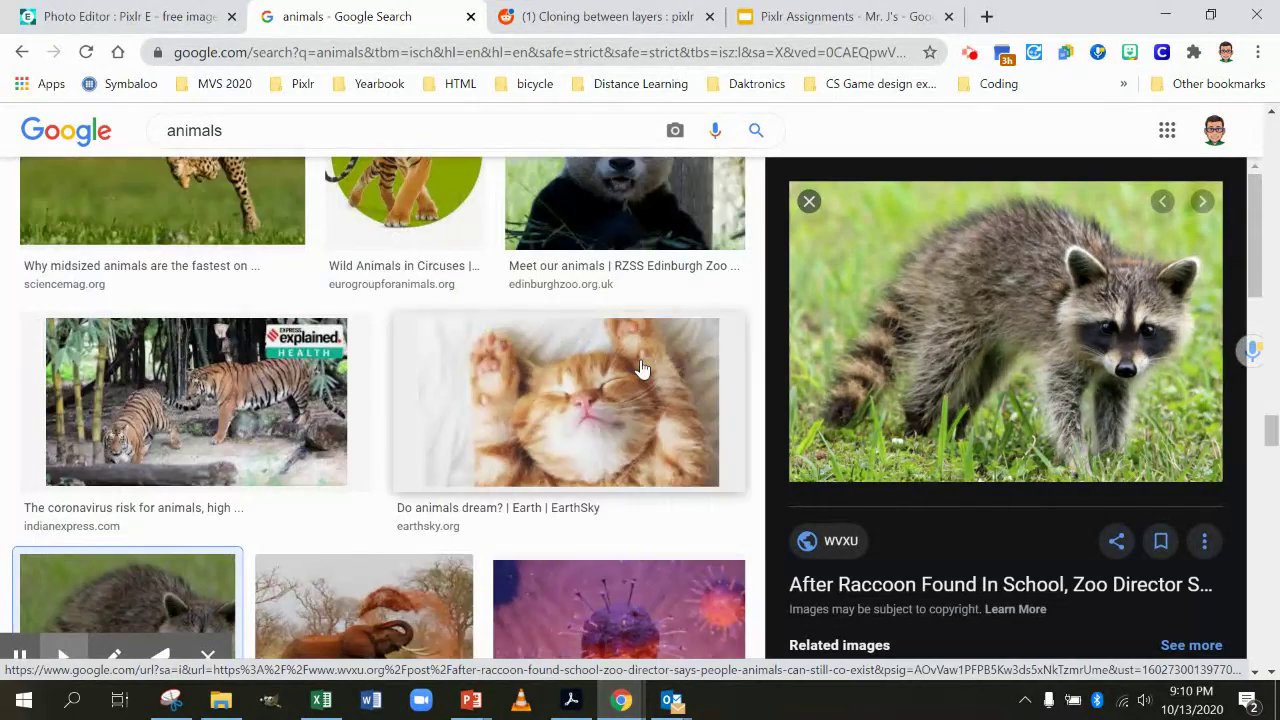
scroll(642, 370, "down", 3)
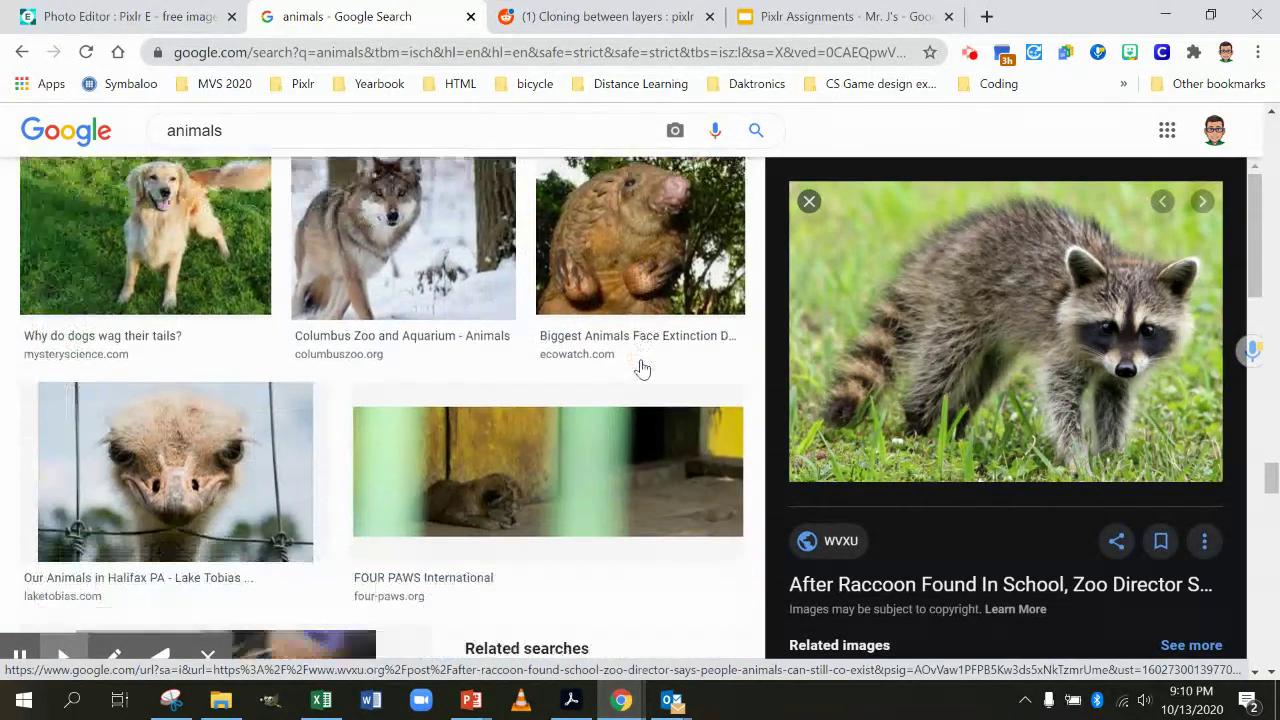
scroll(642, 370, "down", 3)
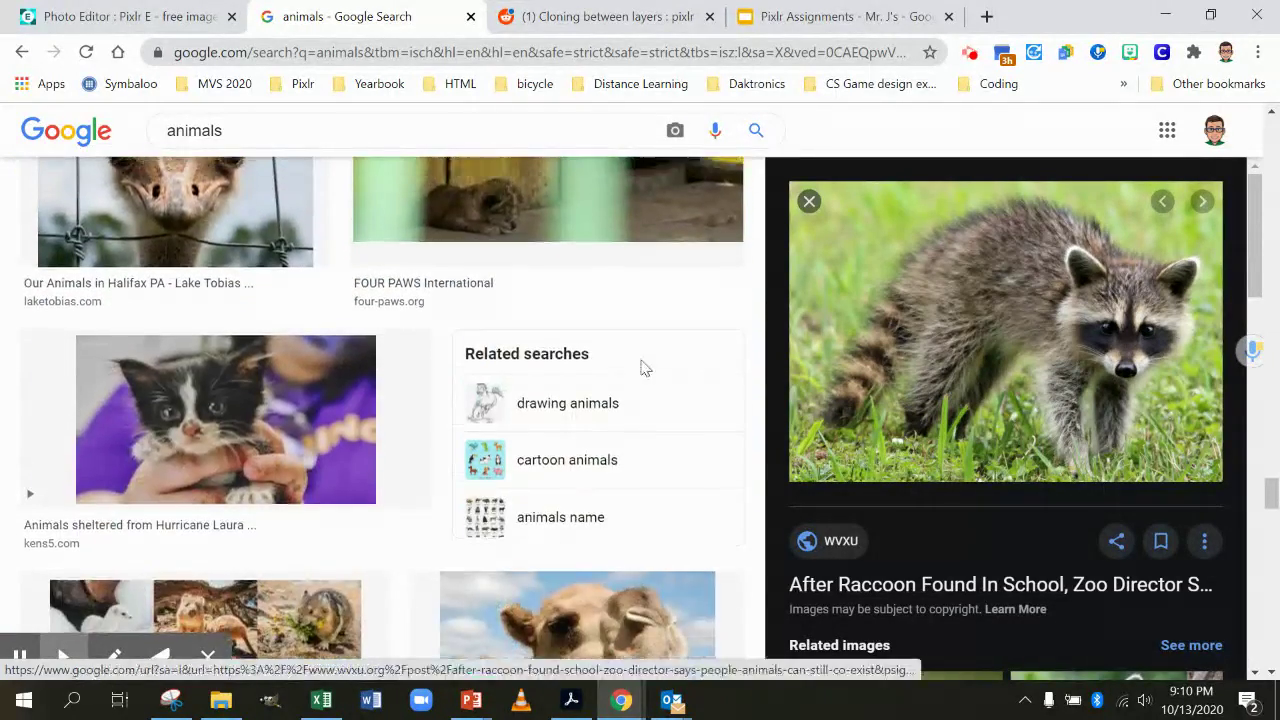
scroll(642, 370, "up", 3)
scroll(642, 370, "down", 1)
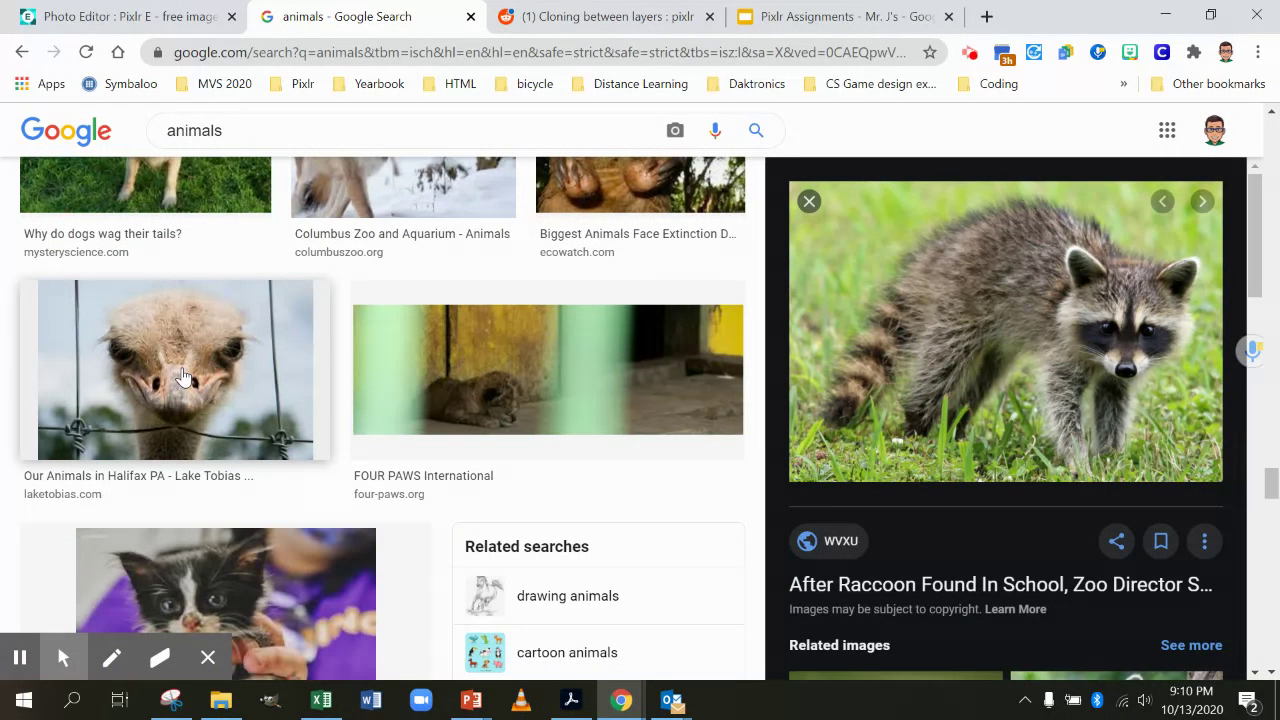
- Preview the ostrich head photo from Lake Tobias Wildlife Park and copy the image
left_click(183, 377)
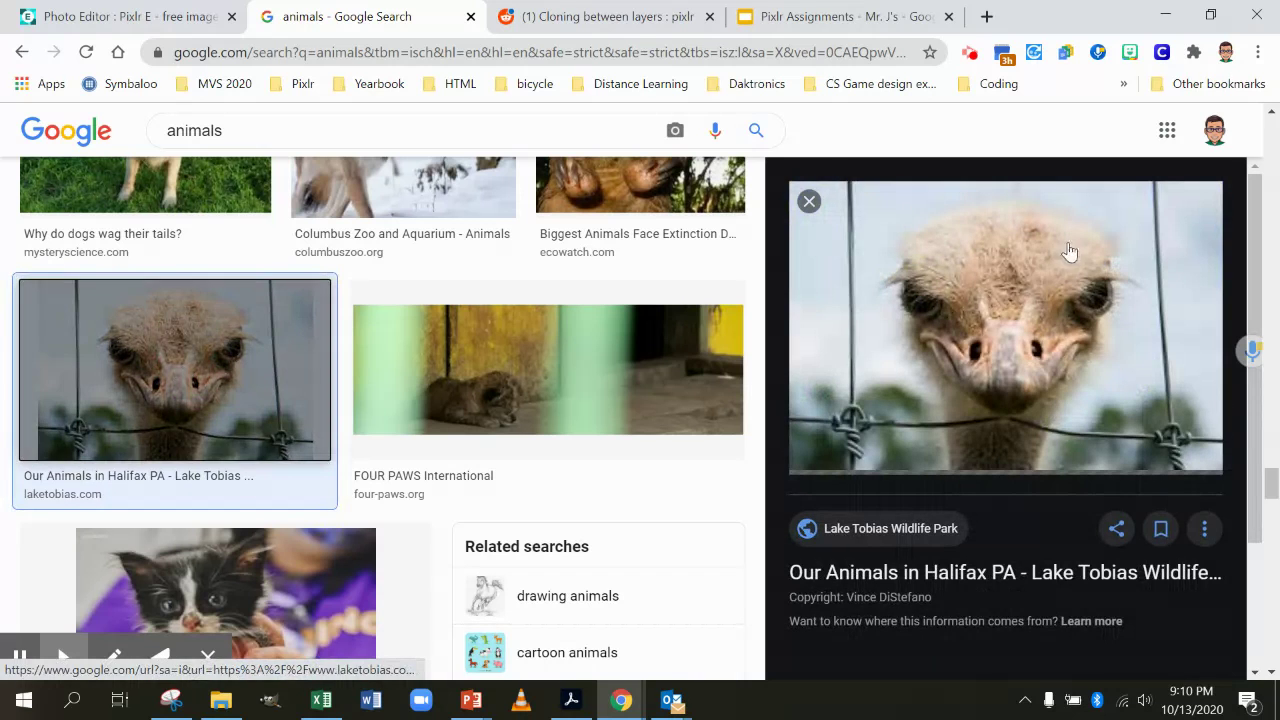
right_click(968, 282)
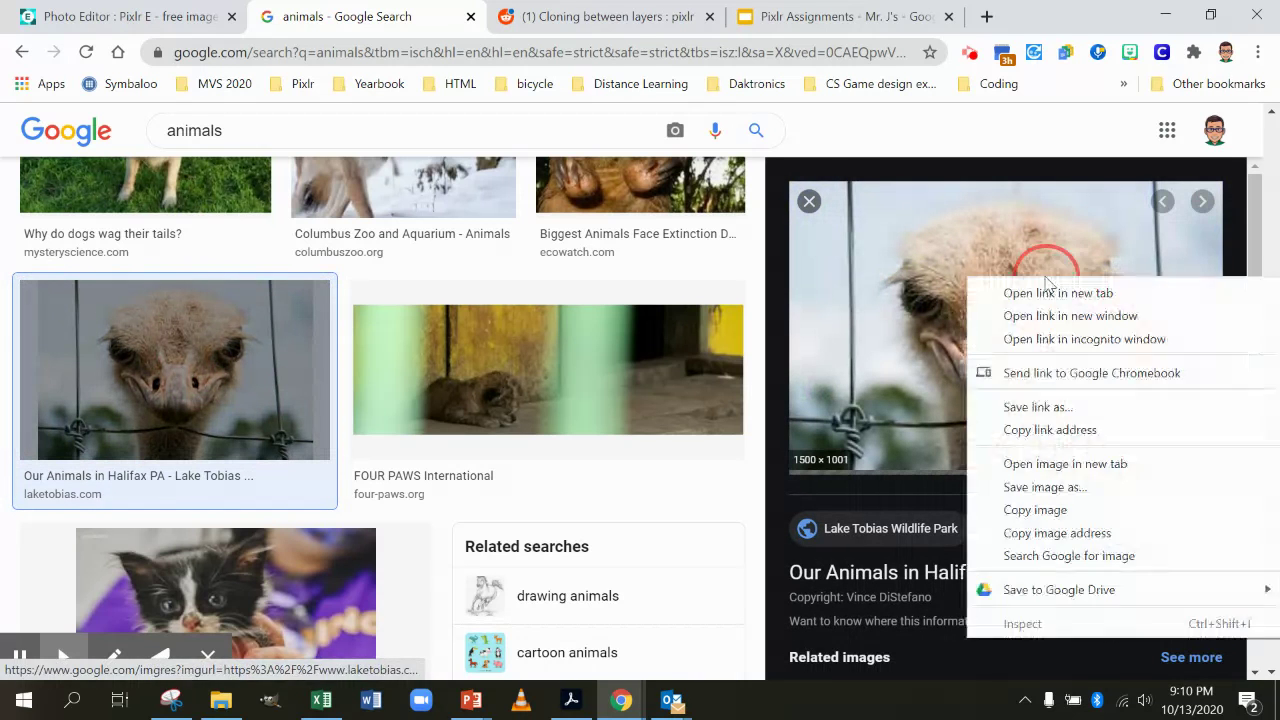
left_click(1085, 510)
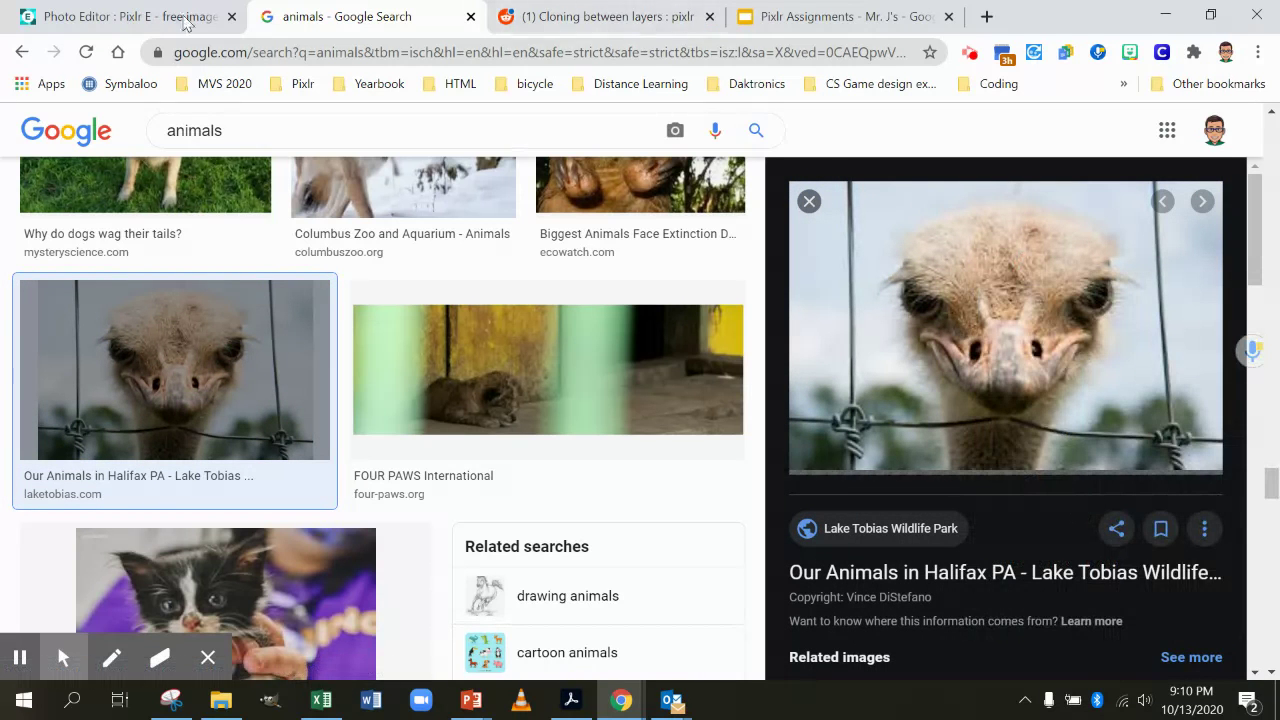
- Switch to Pixlr E and paste the copied ostrich photo into the hybrid image as a new layer over the raccoon
left_click(145, 17)
right_click(620, 435)
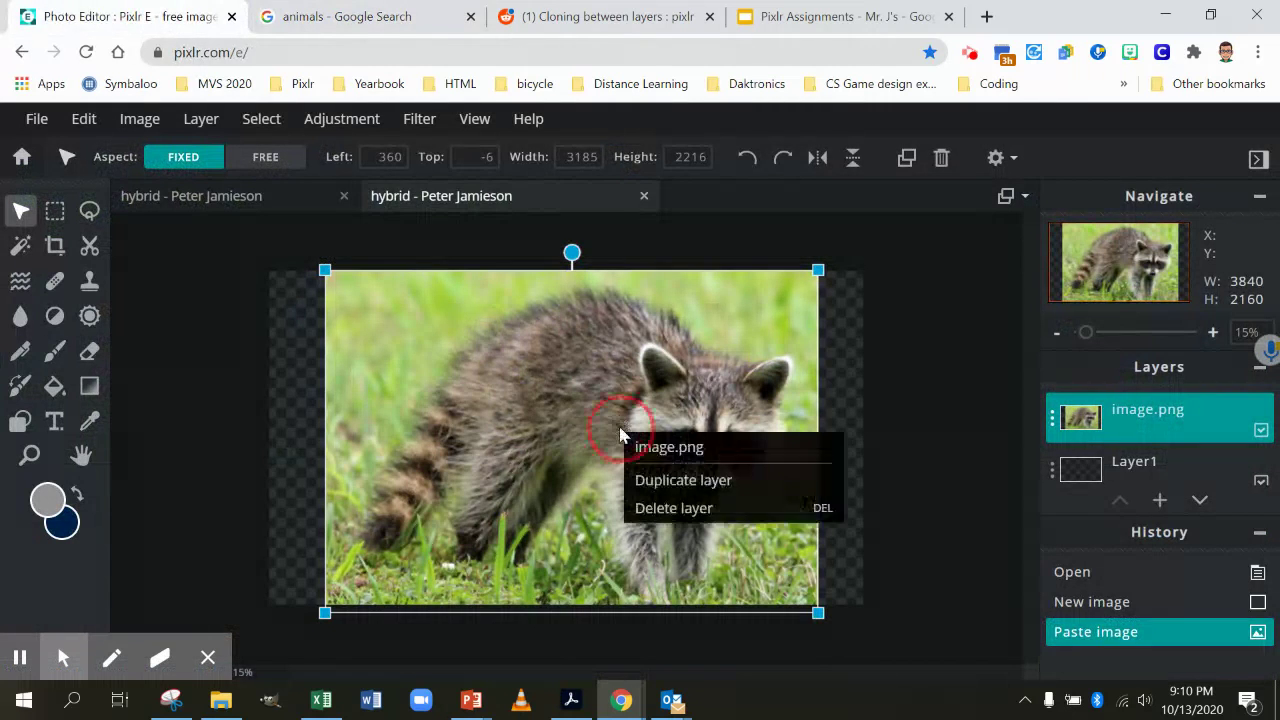
left_click(340, 364)
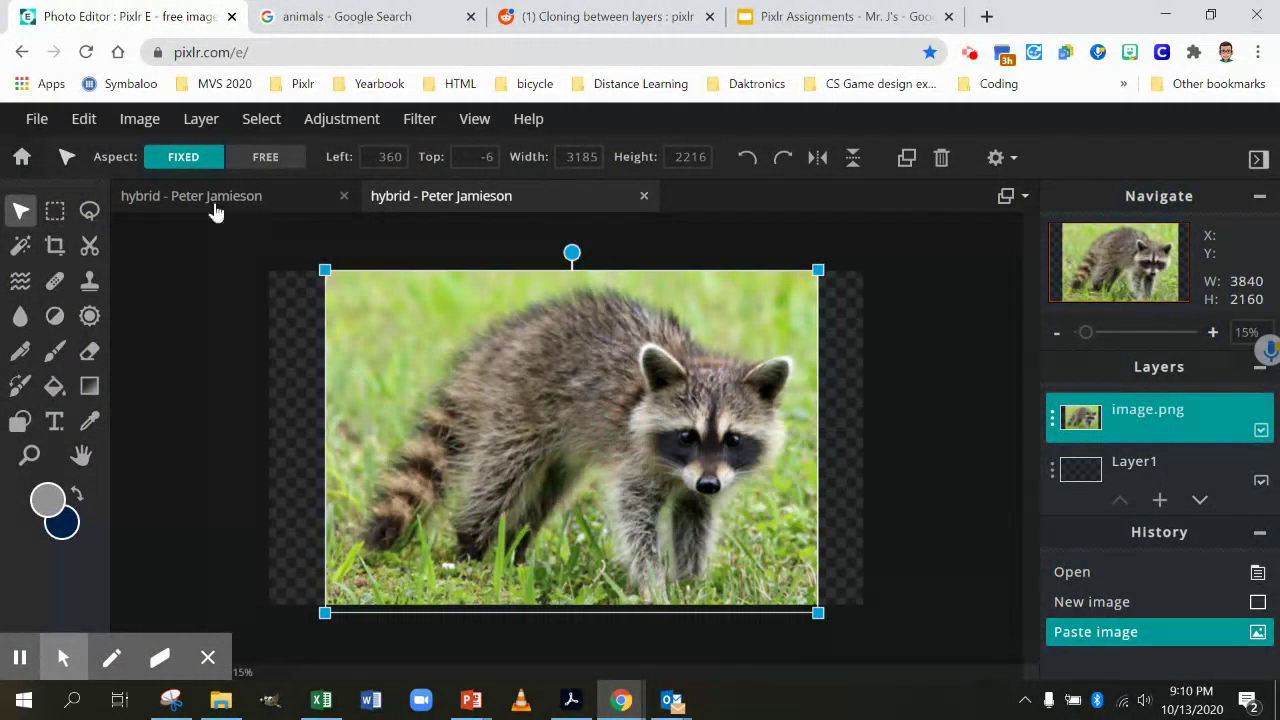
left_click(84, 118)
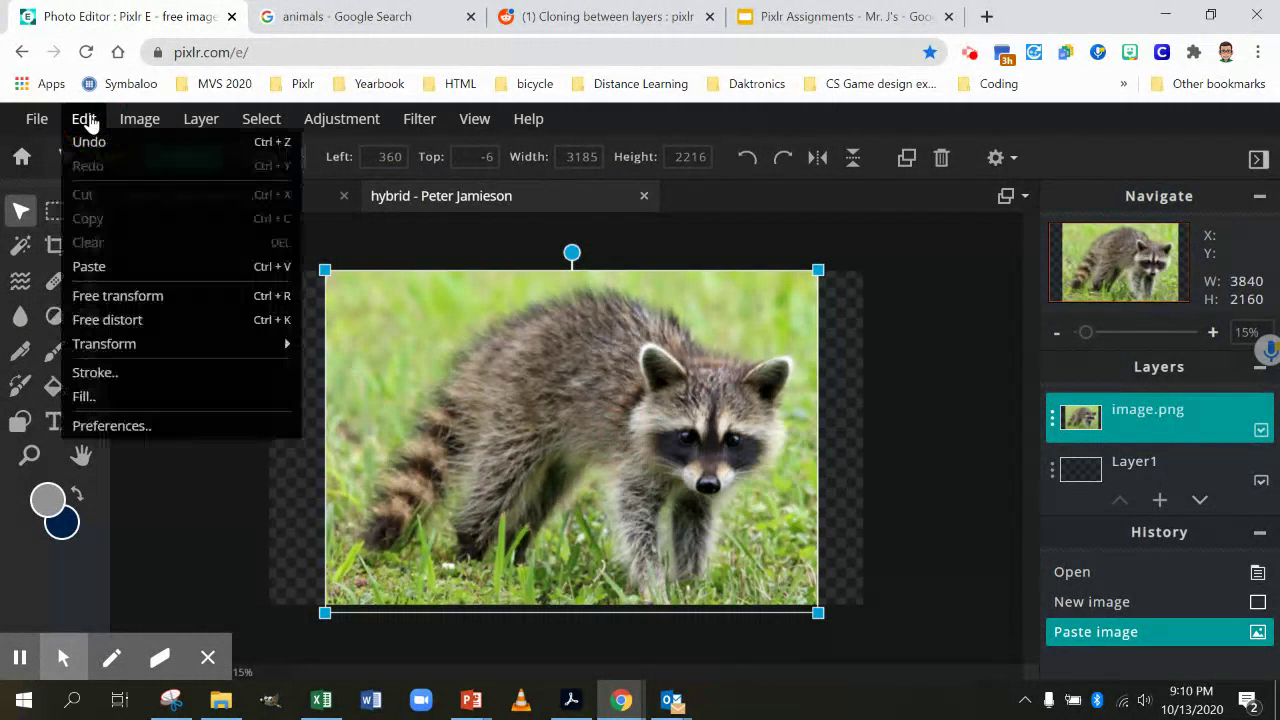
left_click(99, 266)
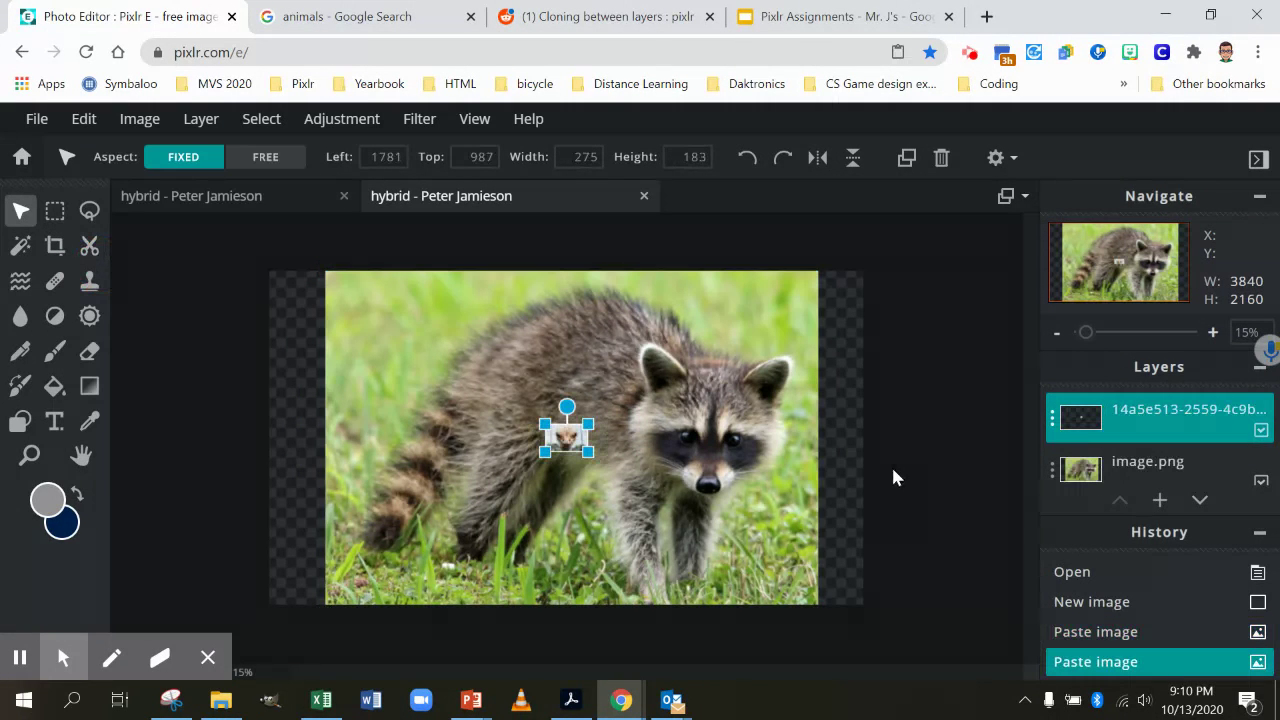
- Enlarge the pasted ostrich photo proportionally to about 2147 × 1429 px and place it over the raccoon's head
left_click(588, 455)
left_click_drag(737, 580, 791, 618)
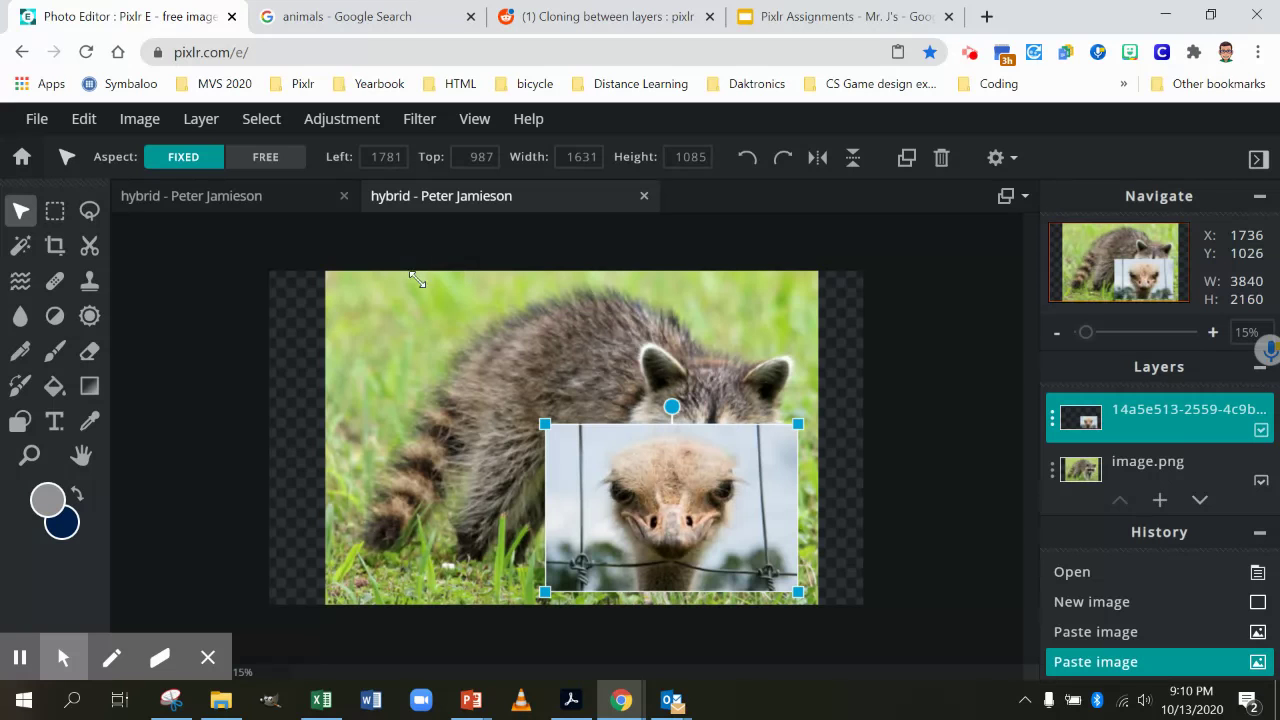
left_click_drag(553, 462, 429, 379)
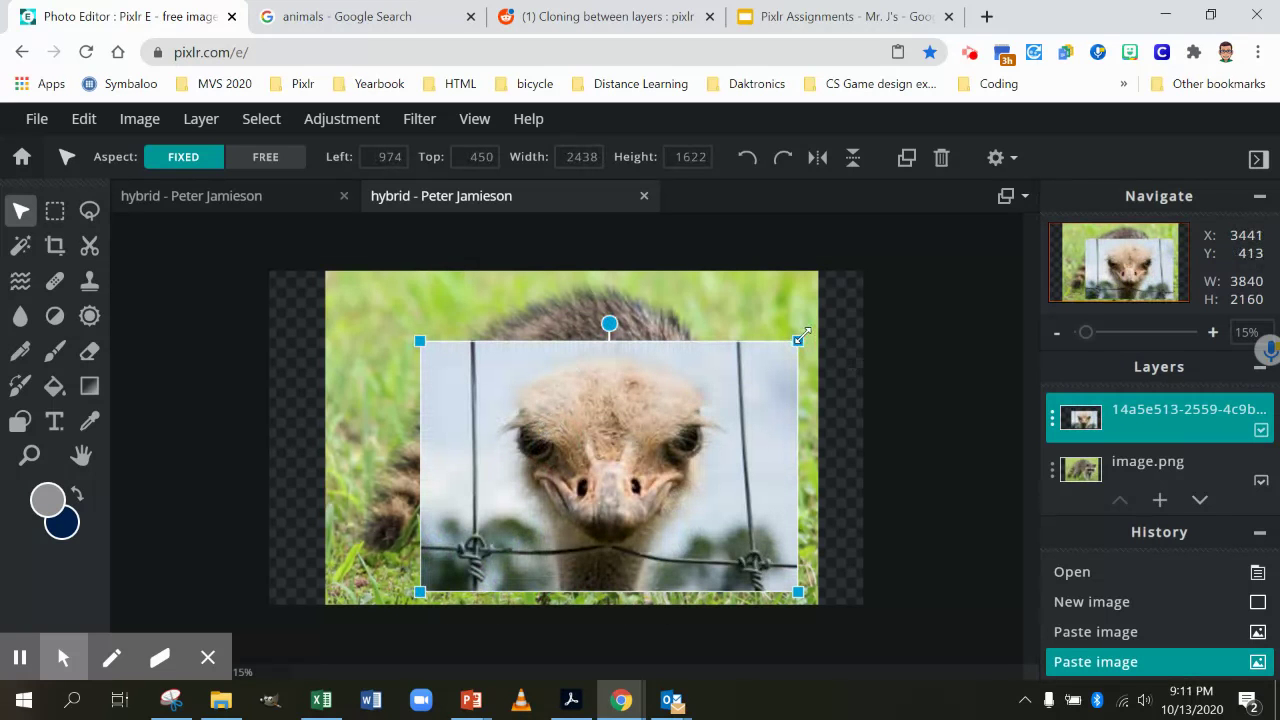
left_click_drag(795, 343, 757, 403)
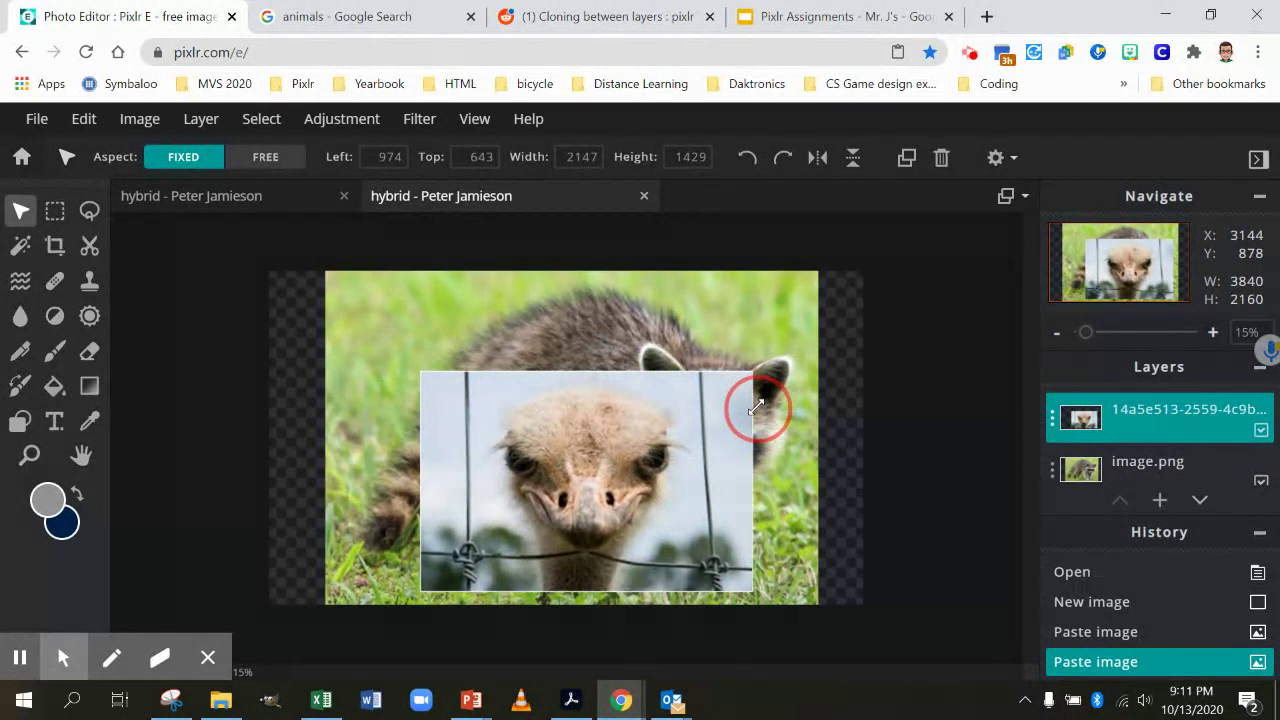
left_click_drag(756, 407, 755, 406)
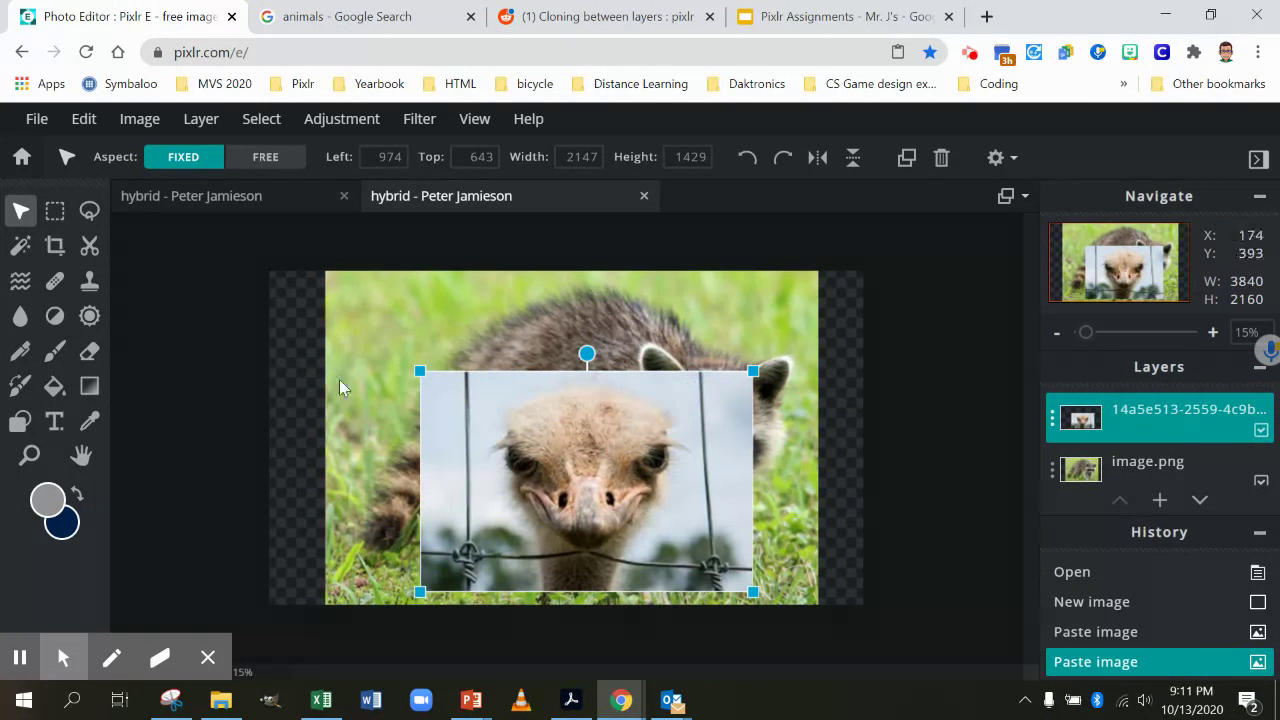
left_click_drag(564, 426, 651, 377)
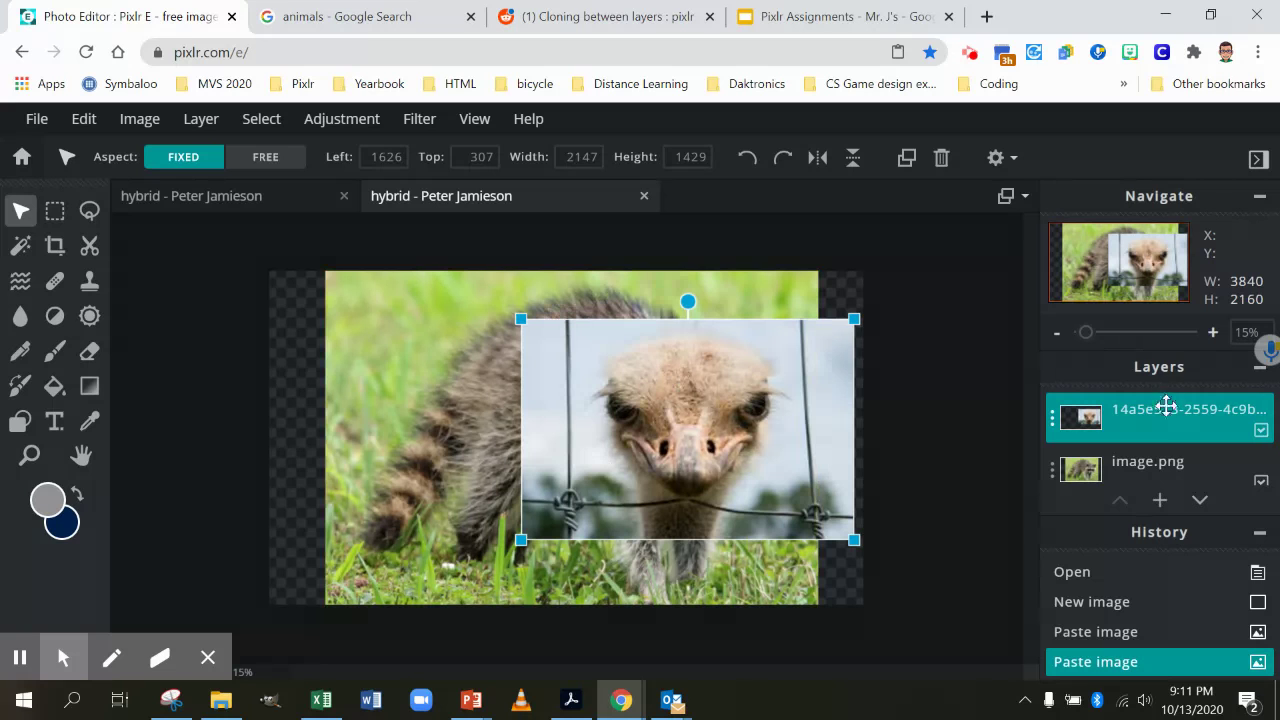
- Try the raccoon layer above the ostrich layer and put it back underneath
left_click_drag(1152, 469, 1144, 396)
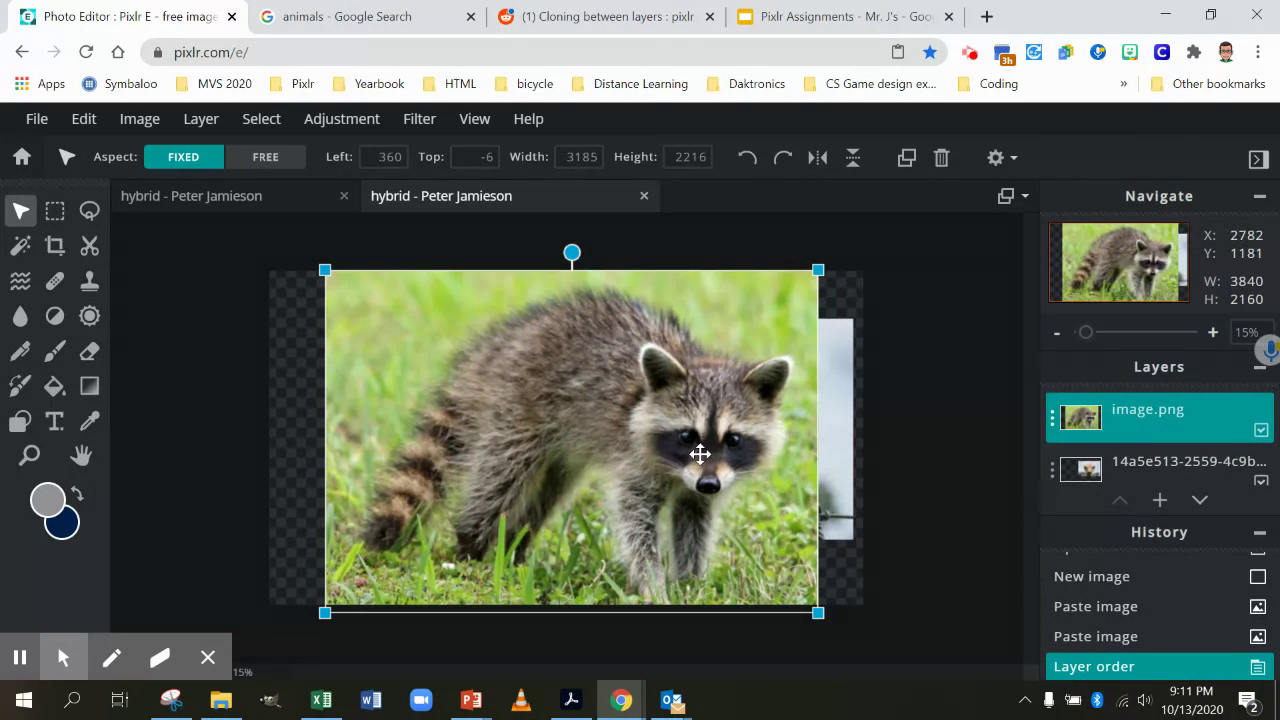
mouse_move(1136, 422)
left_mouse_down()
mouse_move(1146, 472)
mouse_move(1141, 422)
left_mouse_up()
left_click(1066, 430)
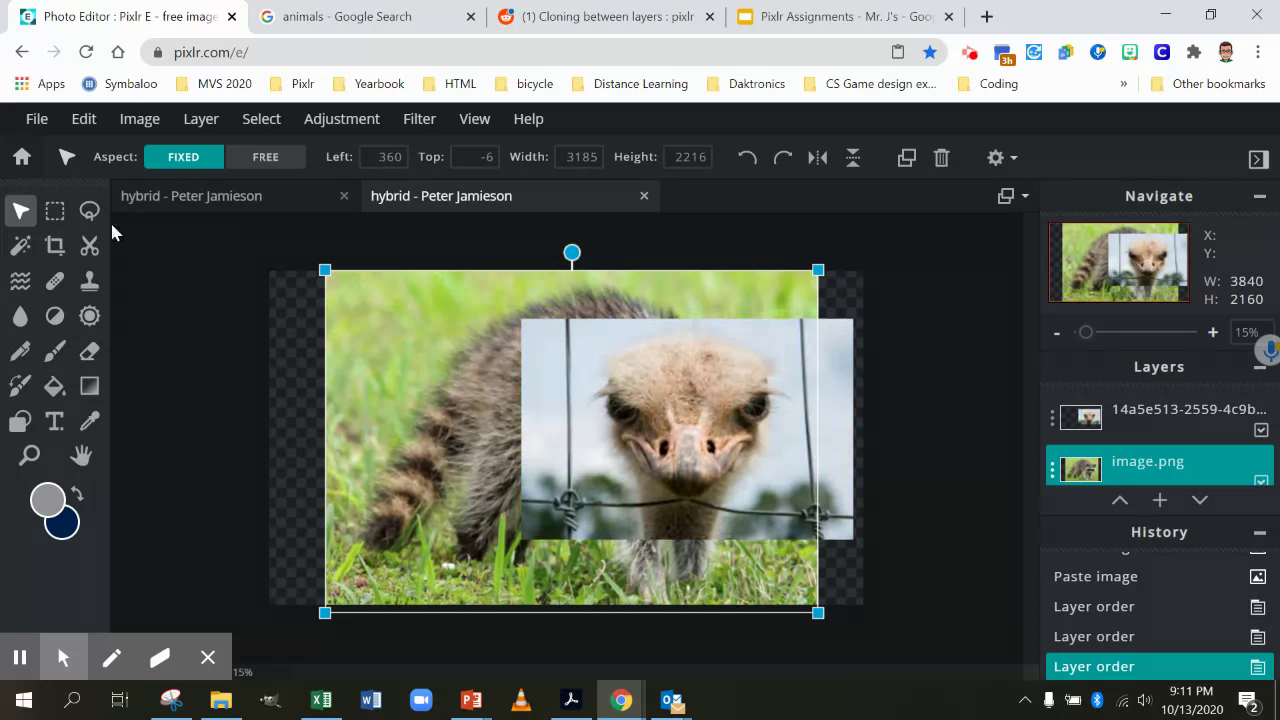
- Activate the Wand selection tool
left_click(22, 248)
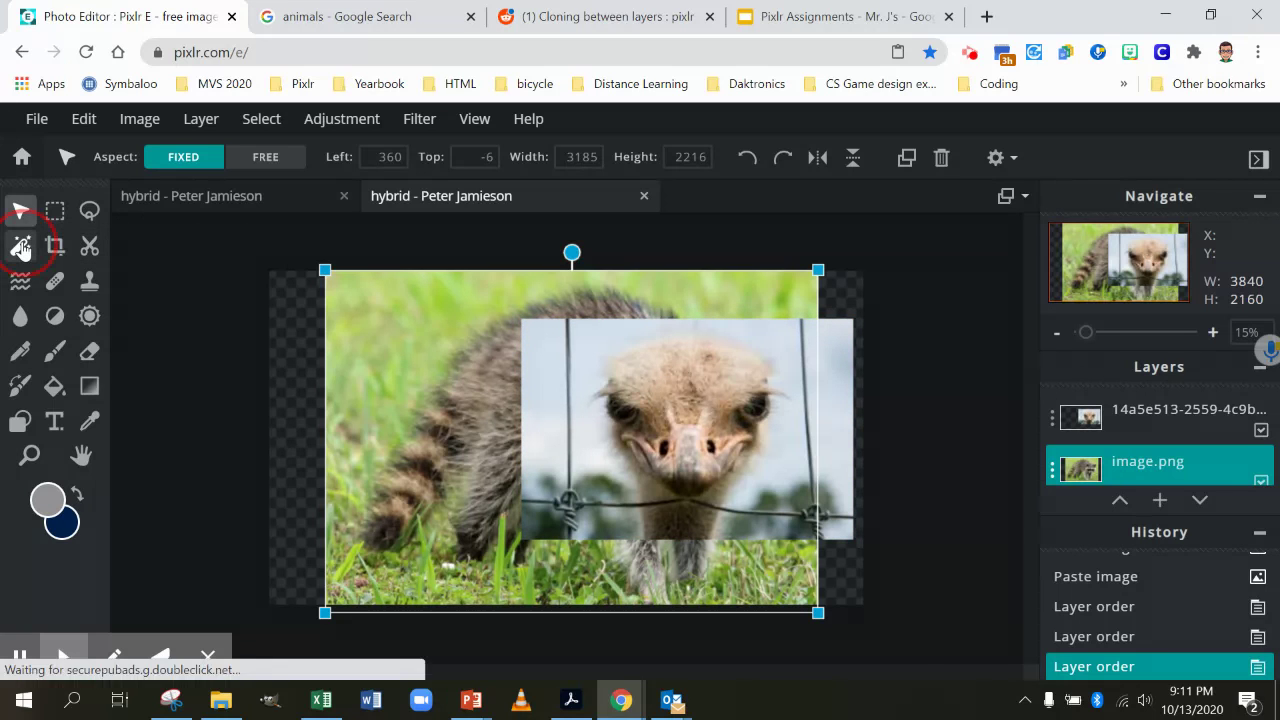
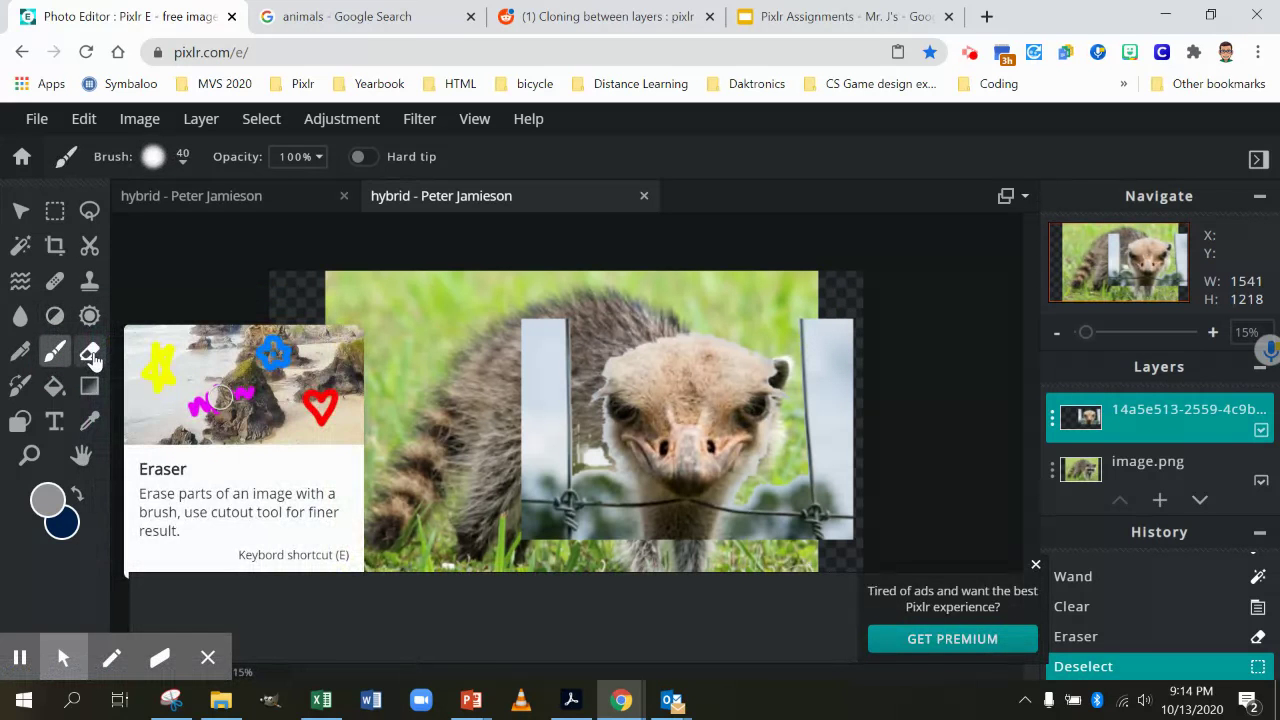
- Erase the upper part of the sky and fence strip left of the ostrich head with a size 340 soft Eraser, and dismiss the premium ad
left_click(92, 359)
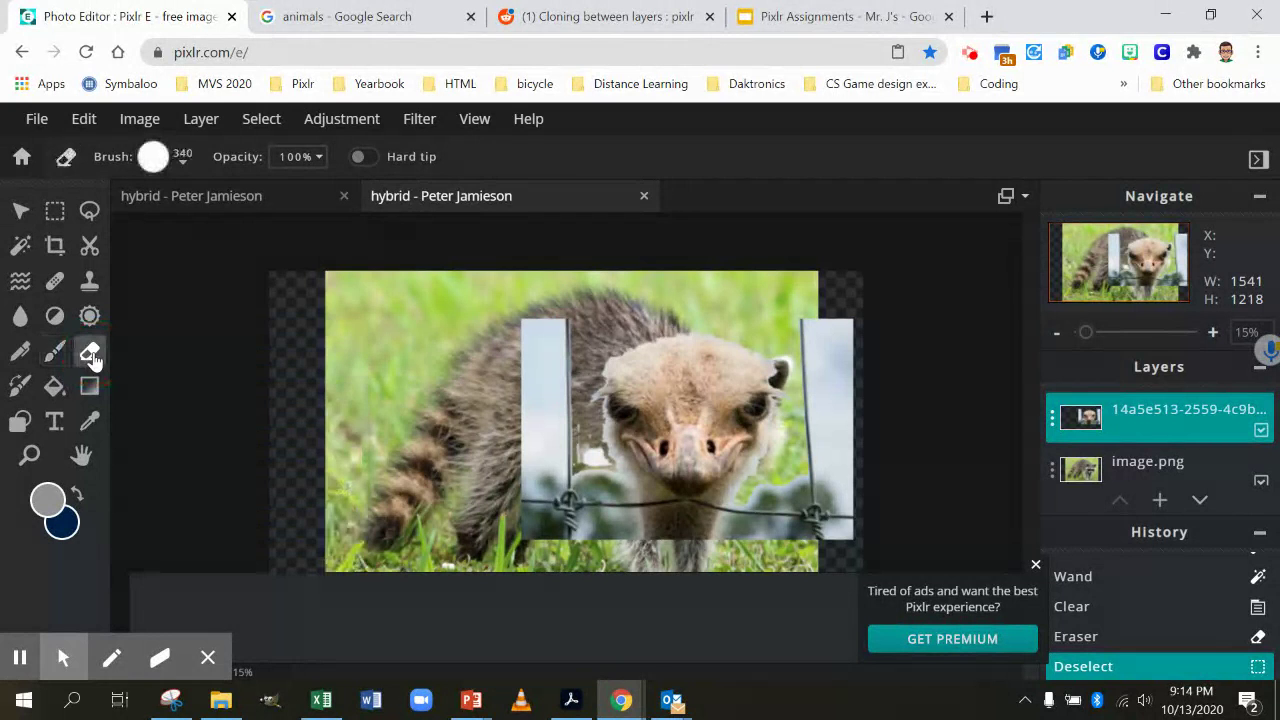
left_click(544, 358)
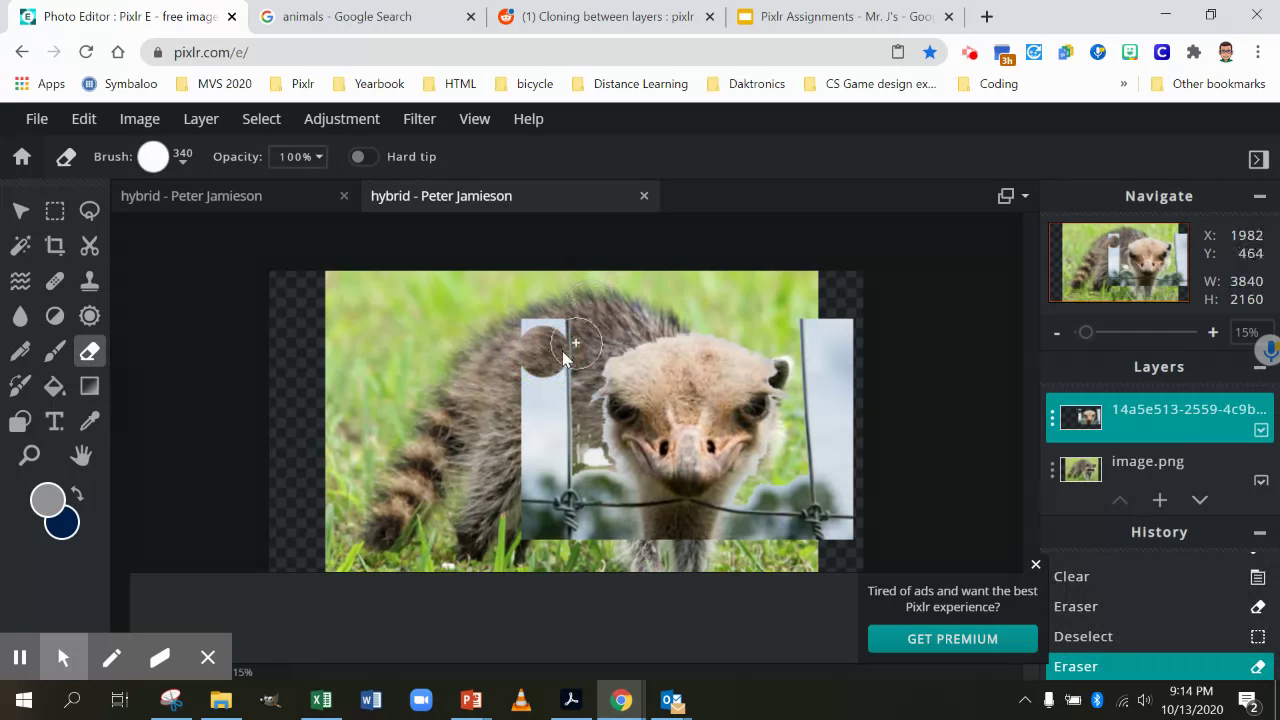
left_click(557, 332)
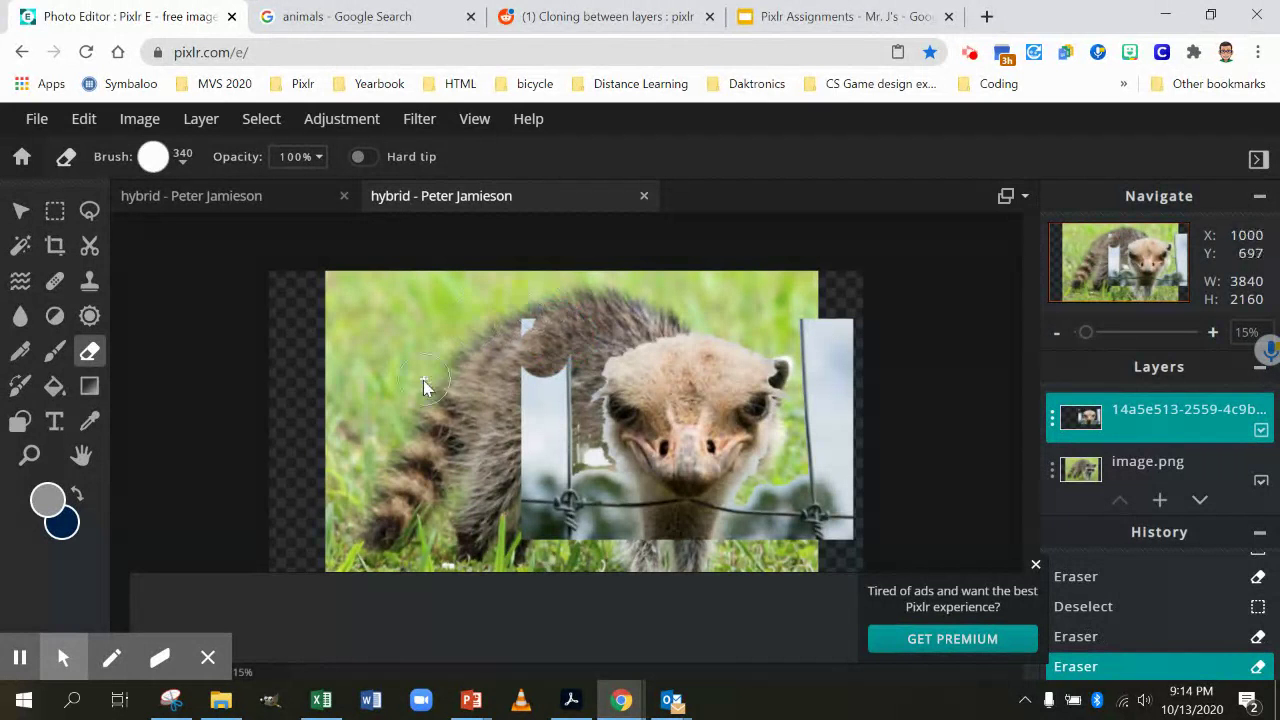
left_click(1037, 566)
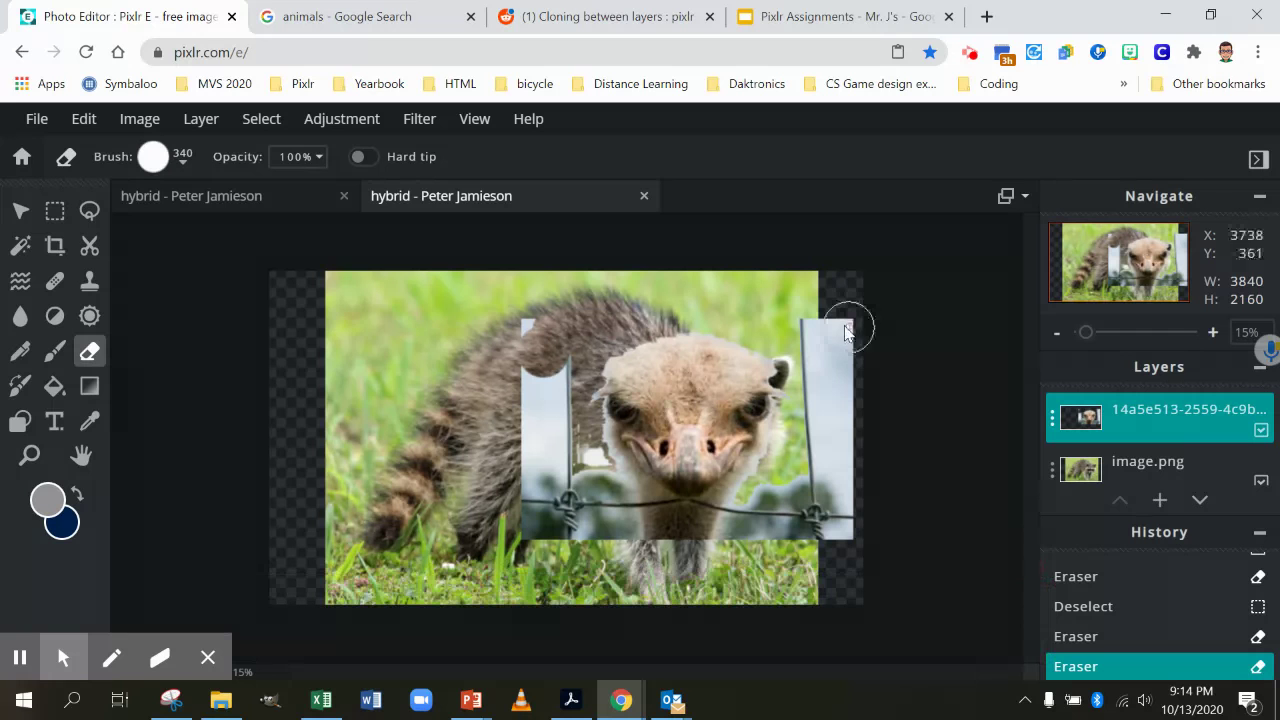
- Erase the sky and fence strip to the right of the ostrich head, including the slivers over the transparent canvas edge
left_click(847, 406)
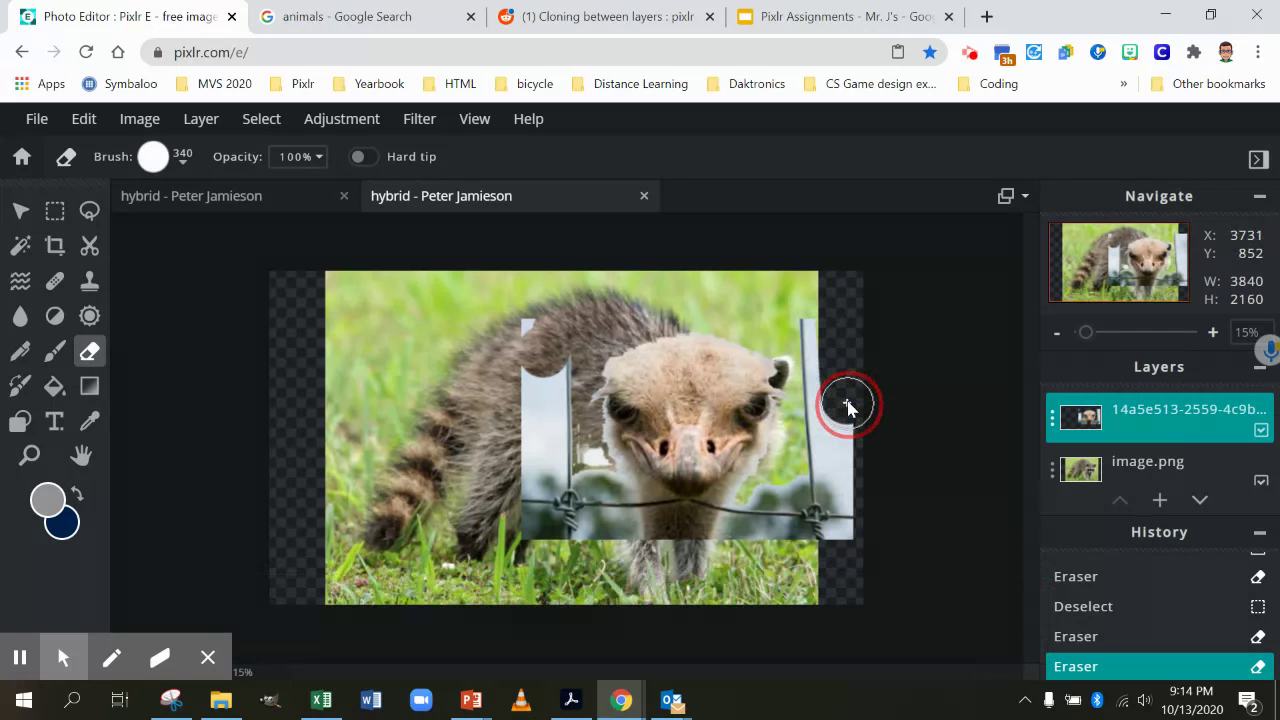
left_click(847, 404)
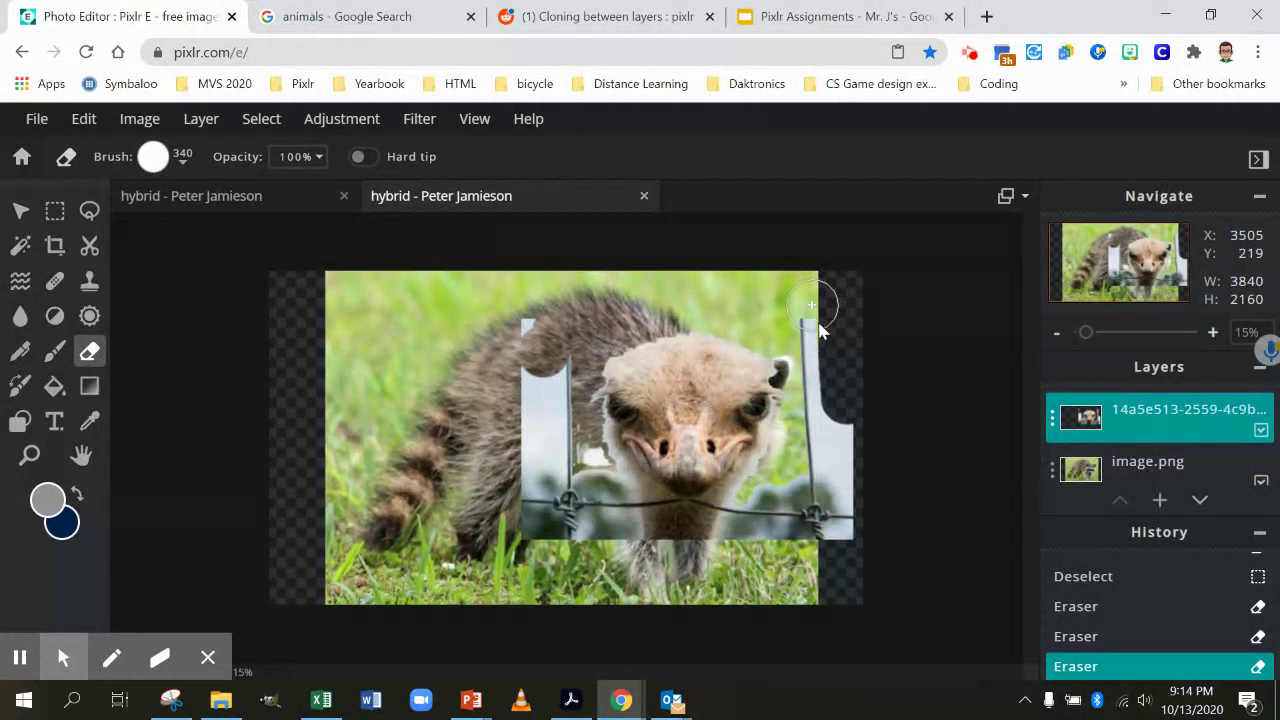
left_click_drag(829, 325, 836, 487)
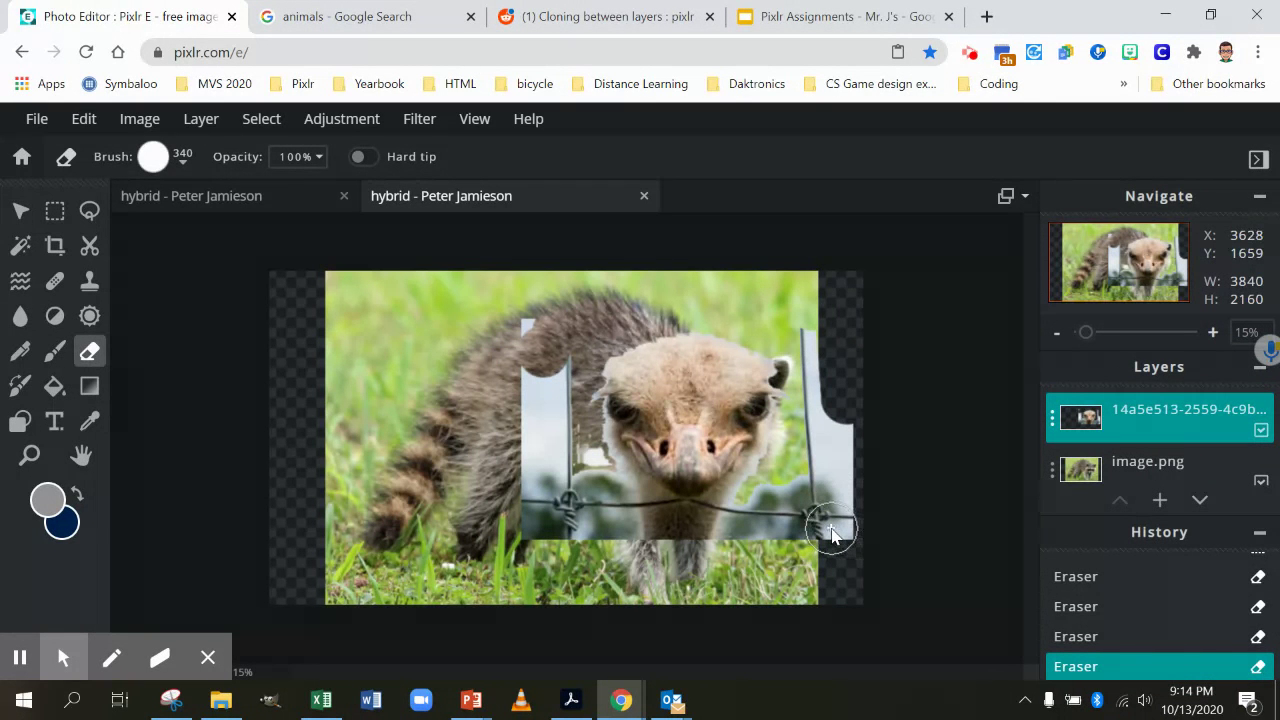
left_click_drag(830, 535, 834, 528)
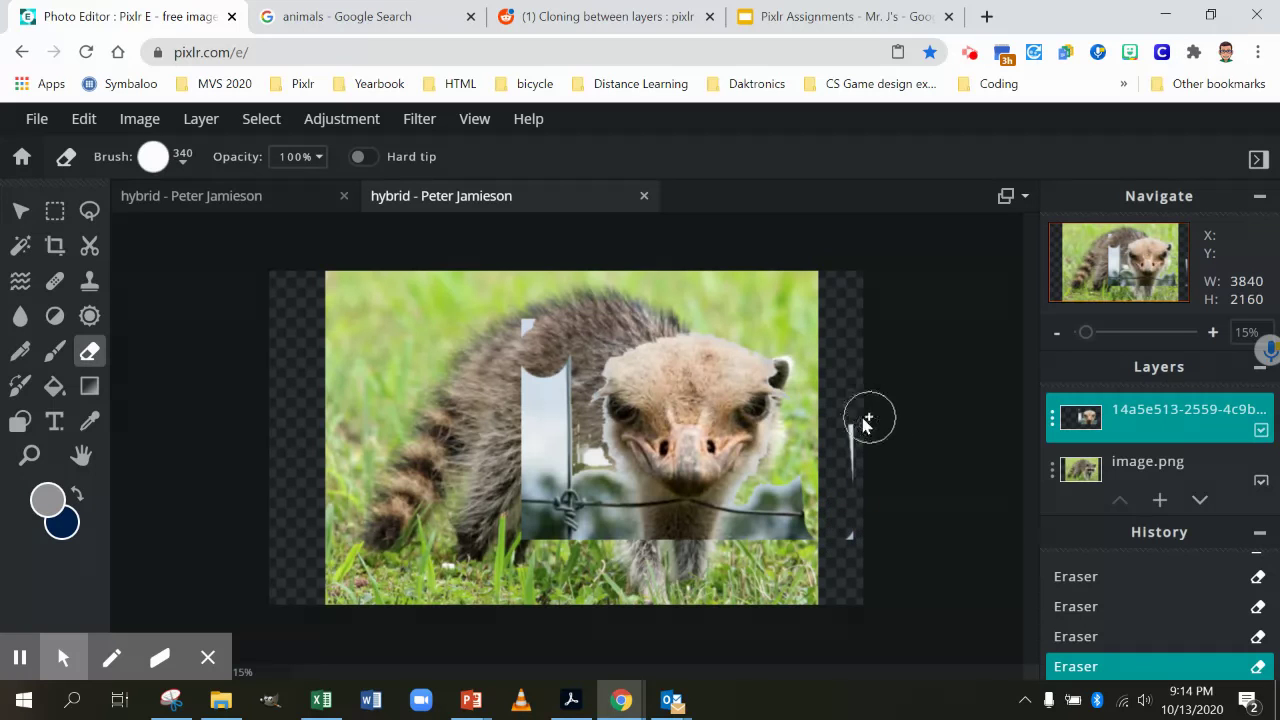
left_click_drag(852, 481, 854, 540)
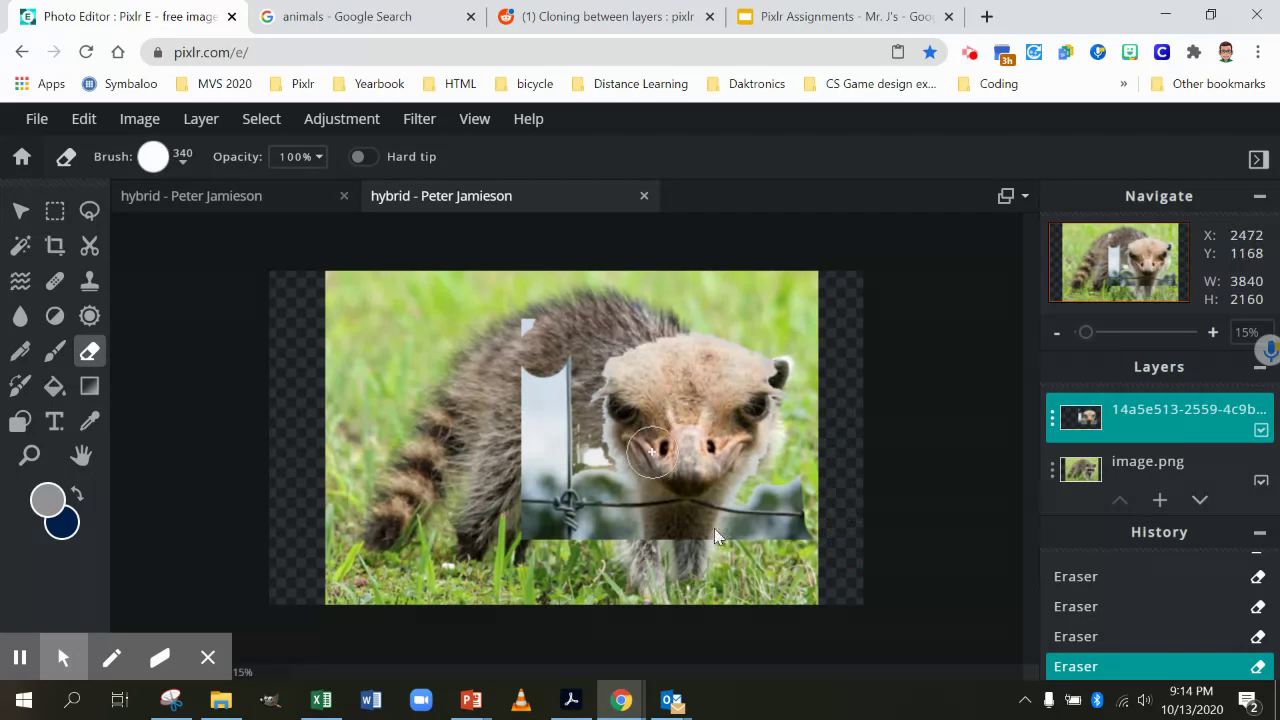
- Erase the remaining fence wire and background beneath the ostrich head and the strip to its left over the raccoon's body
left_click(785, 505)
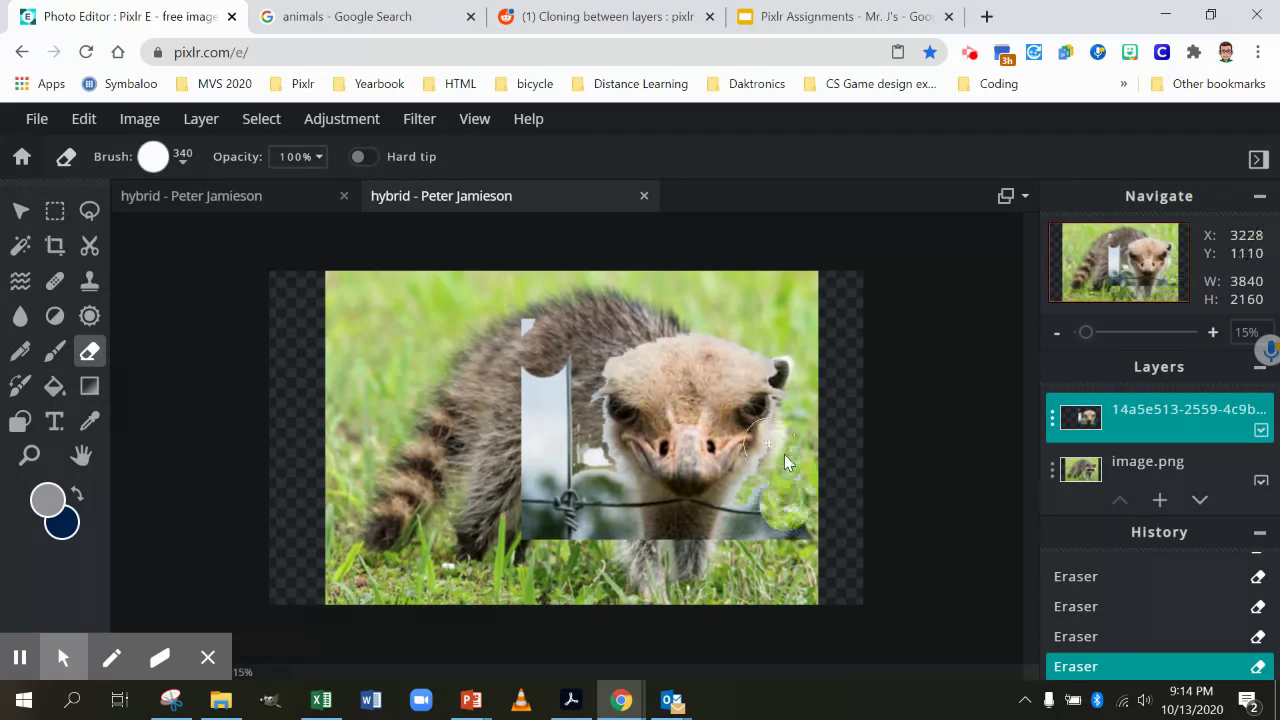
left_click(760, 505)
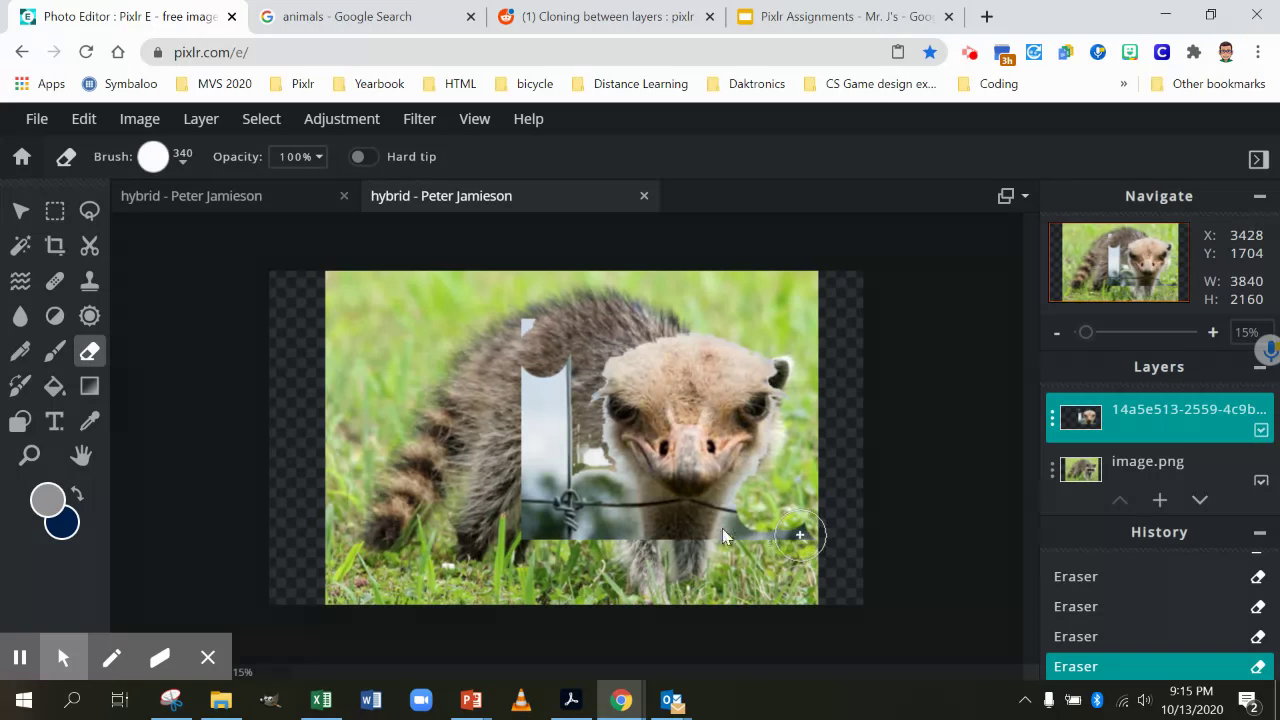
mouse_move(724, 535)
left_mouse_down()
mouse_move(631, 520)
mouse_move(579, 487)
mouse_move(572, 472)
mouse_move(612, 484)
mouse_move(581, 447)
mouse_move(548, 493)
mouse_move(582, 501)
left_mouse_up()
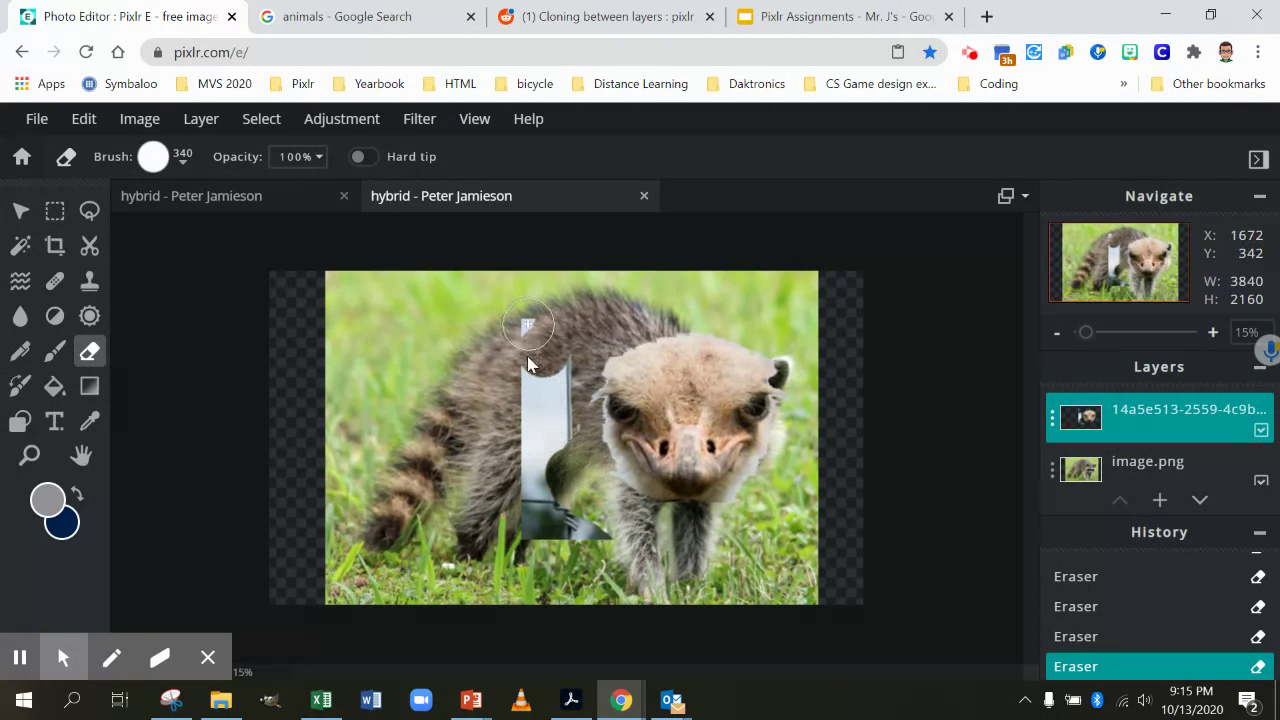
mouse_move(529, 362)
left_mouse_down()
mouse_move(530, 515)
mouse_move(598, 535)
left_mouse_up()
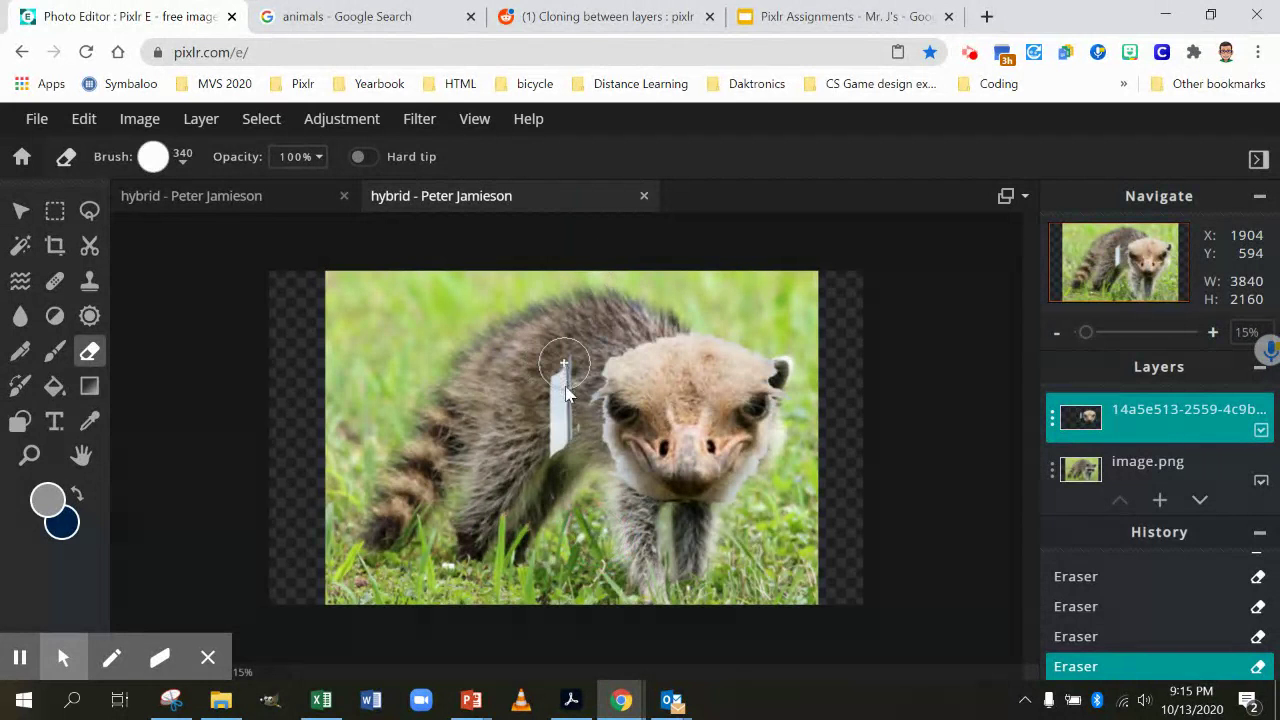
left_click_drag(563, 418, 558, 480)
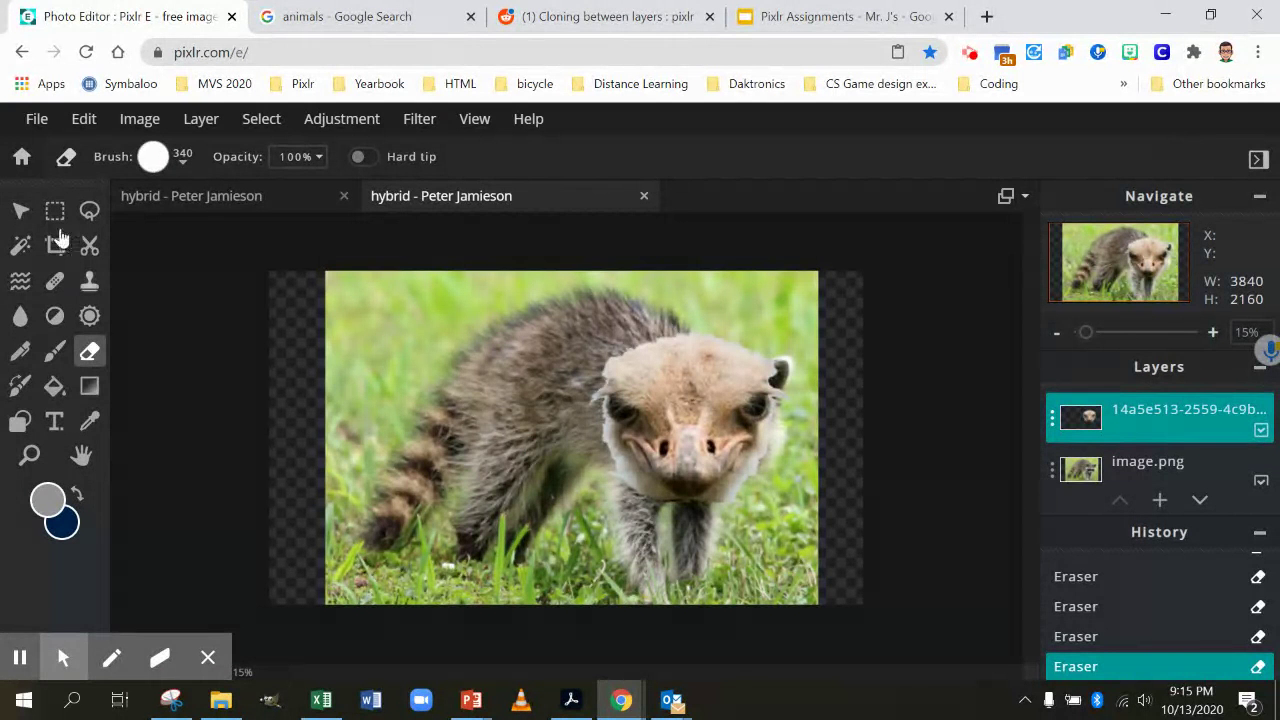
- Fit the ostrich head over the raccoon's head by shrinking its layer to about 1940 × 1383 px and tilting it slightly clockwise
left_click(20, 212)
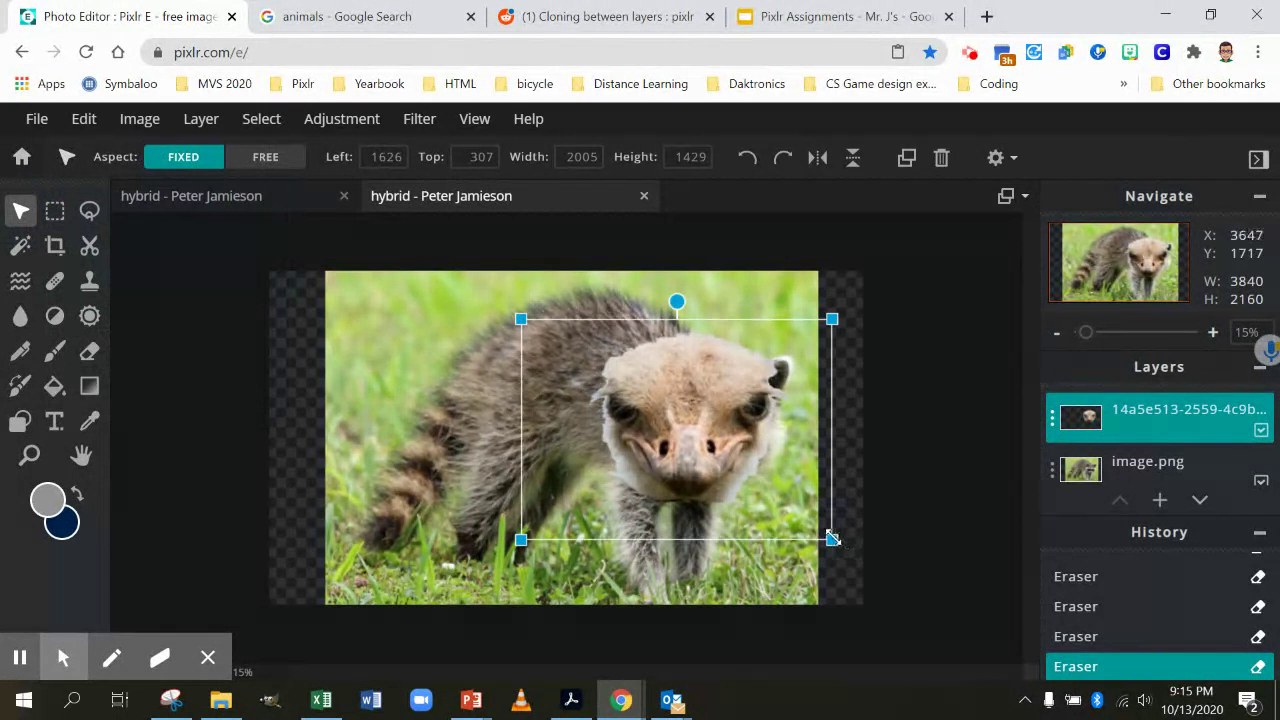
mouse_move(832, 538)
left_mouse_down()
mouse_move(786, 506)
mouse_move(820, 533)
mouse_move(797, 517)
mouse_move(808, 534)
mouse_move(836, 530)
left_mouse_up()
left_click_drag(679, 418, 705, 409)
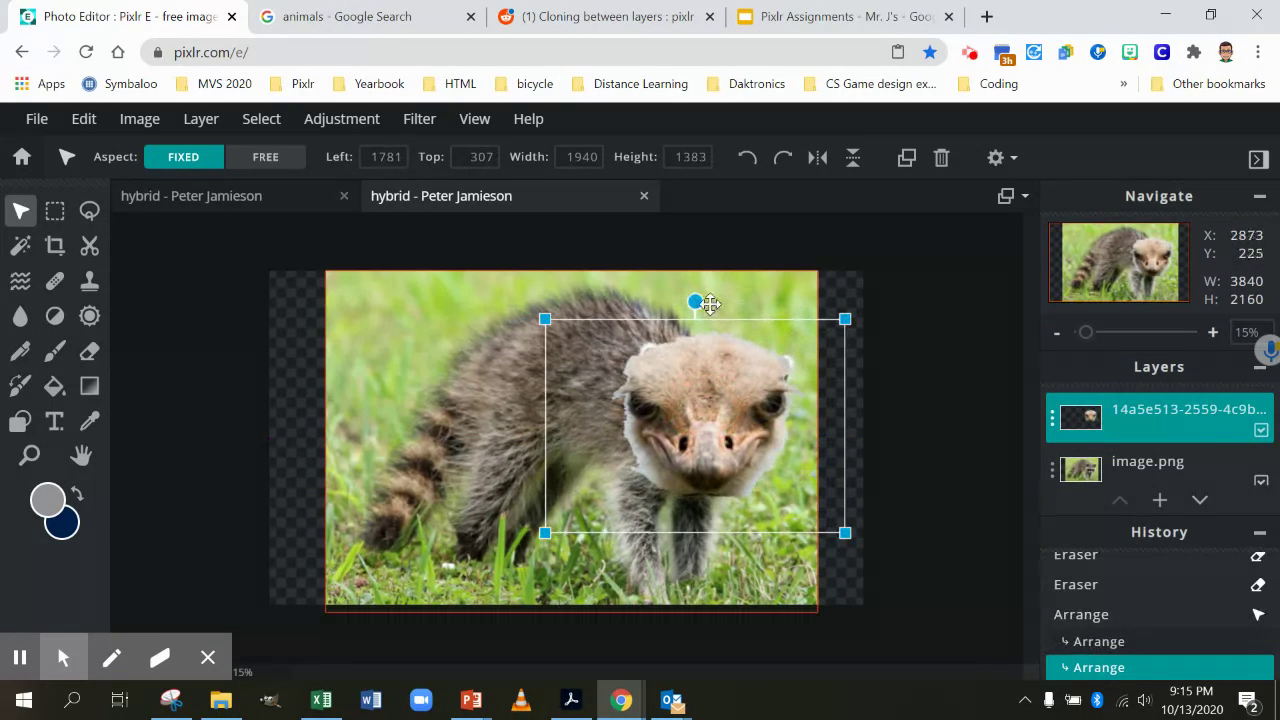
mouse_move(697, 300)
left_mouse_down()
mouse_move(736, 316)
mouse_move(721, 303)
left_mouse_up()
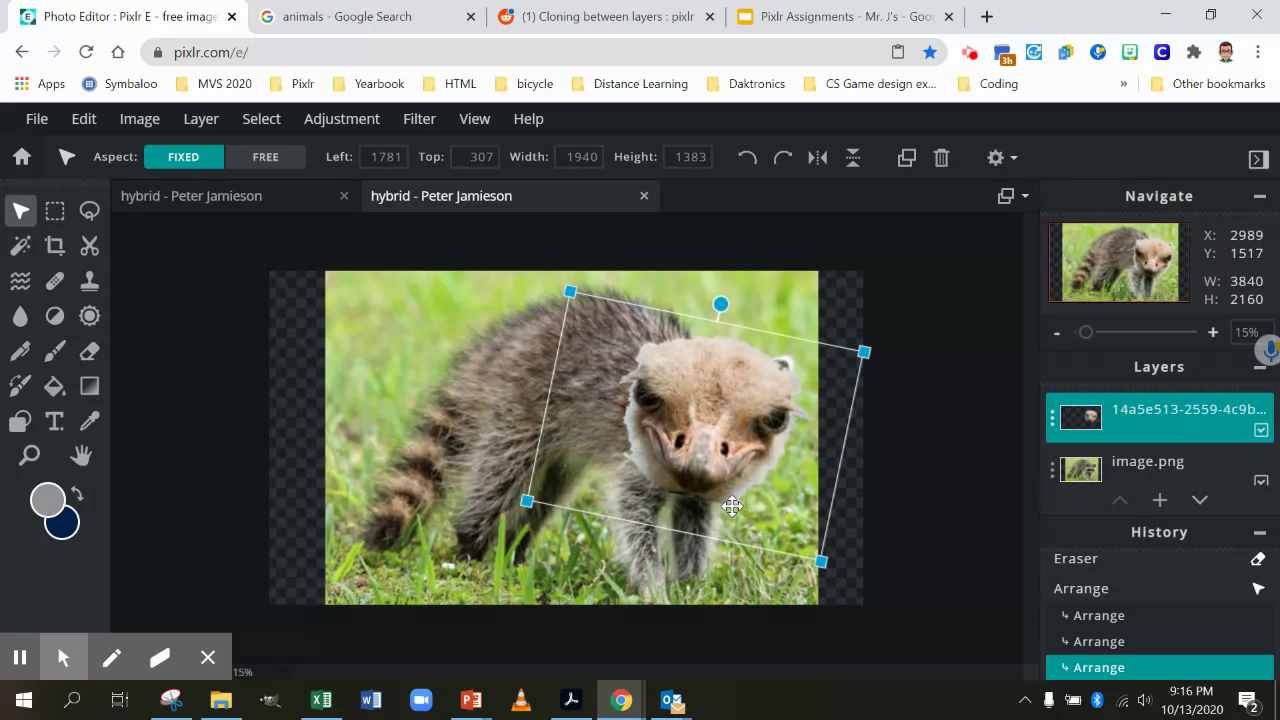
- Select the pale background fringe along the left edge of the ostrich head with the Wand and delete it
scroll(732, 506, "up", 2)
scroll(731, 505, "up", 1)
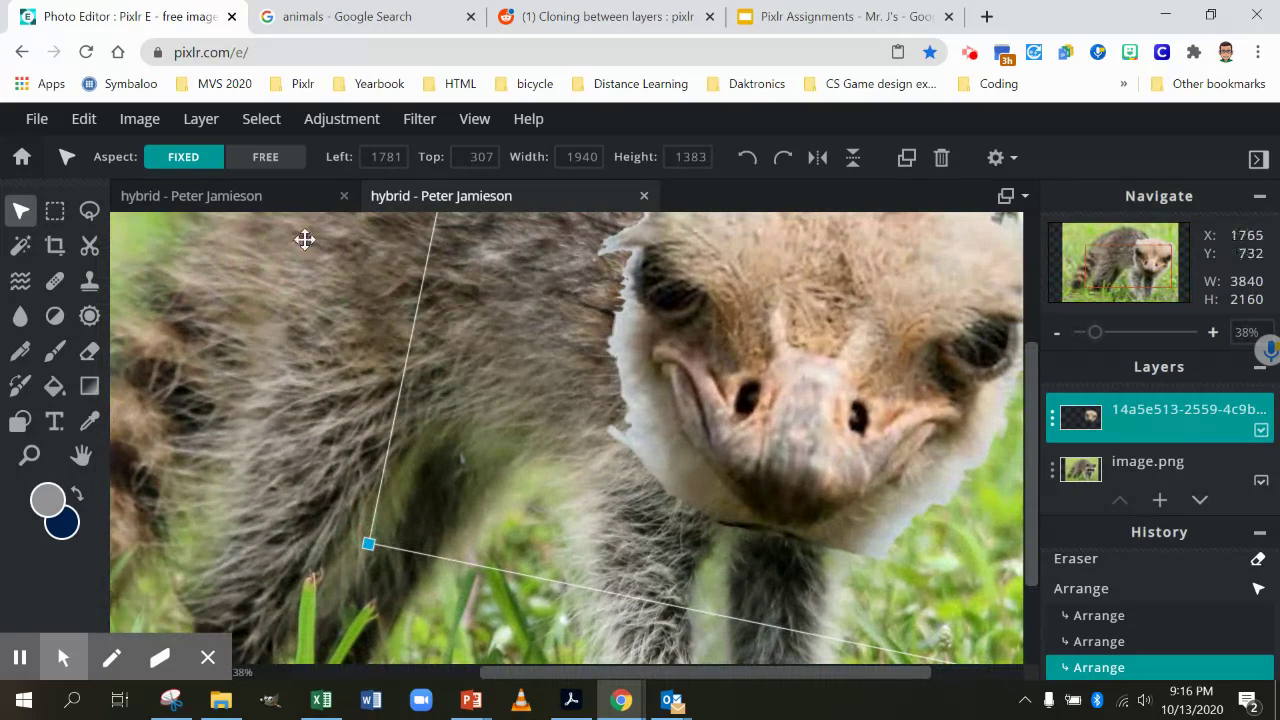
left_click(20, 245)
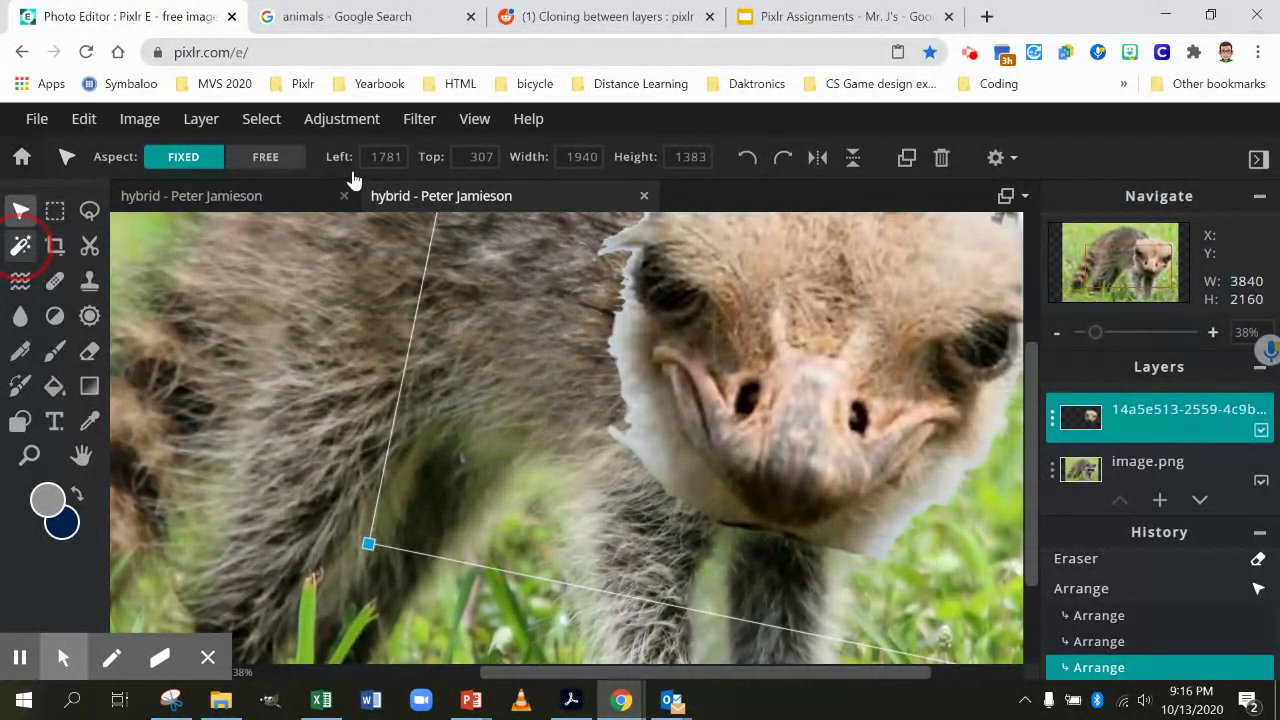
left_click(300, 170)
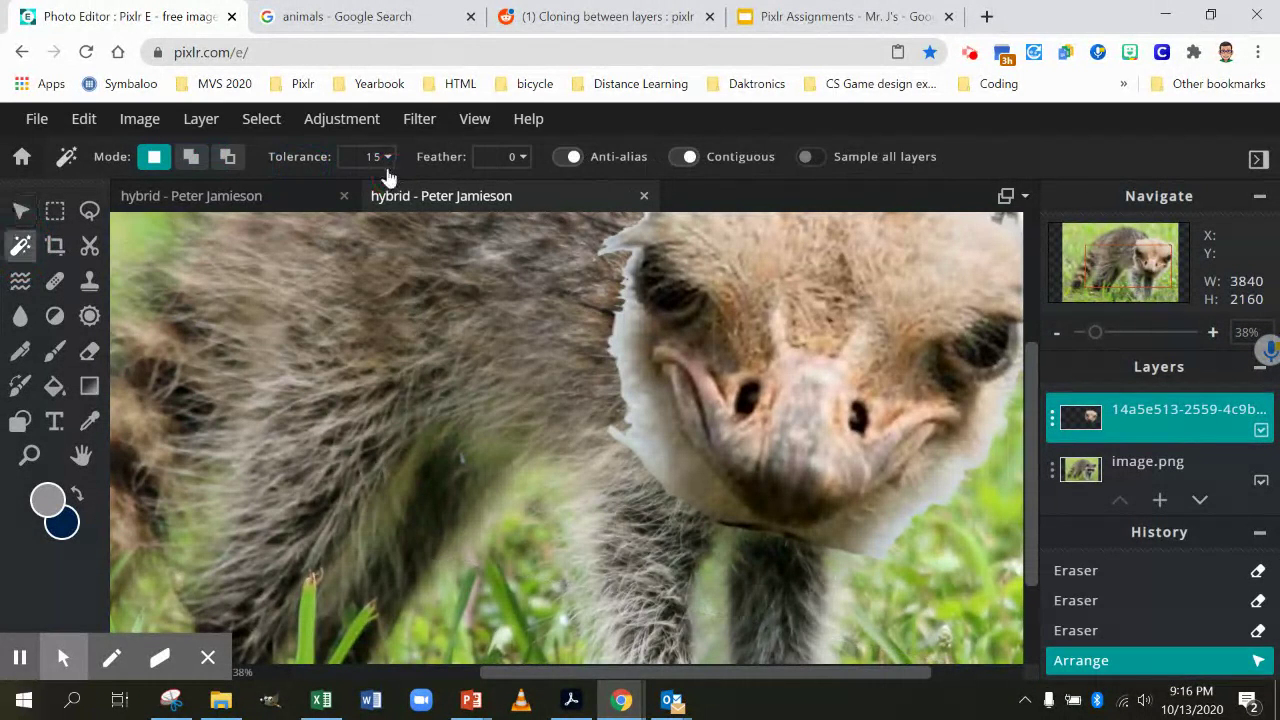
left_click(644, 442)
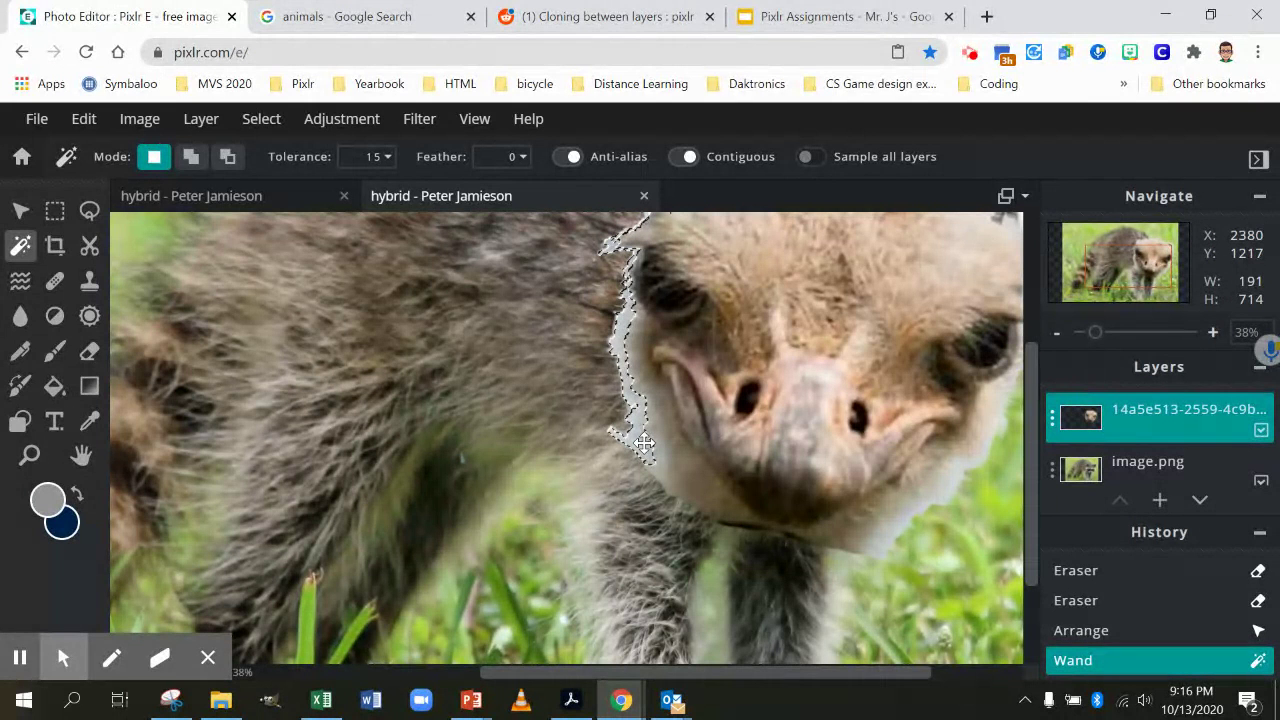
key("Delete")
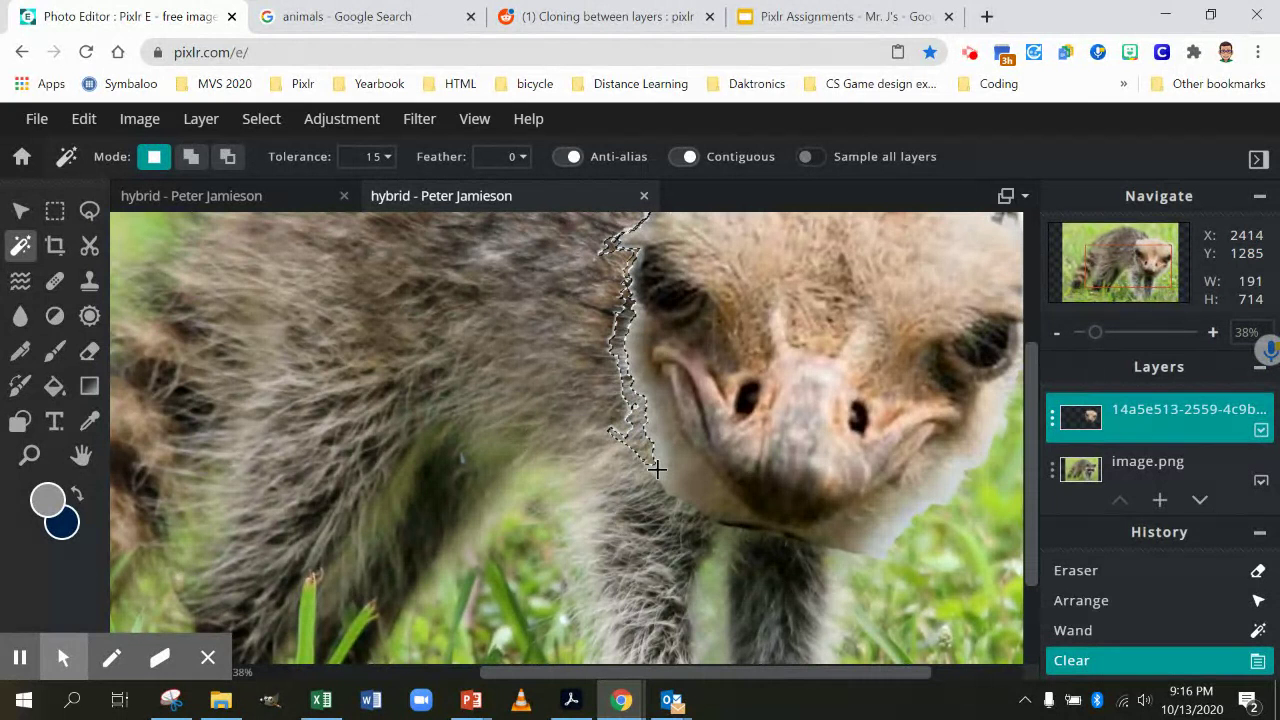
- Select the remaining pale fringe along the left edge of the ostrich head with the Wand and delete it
left_click(655, 462)
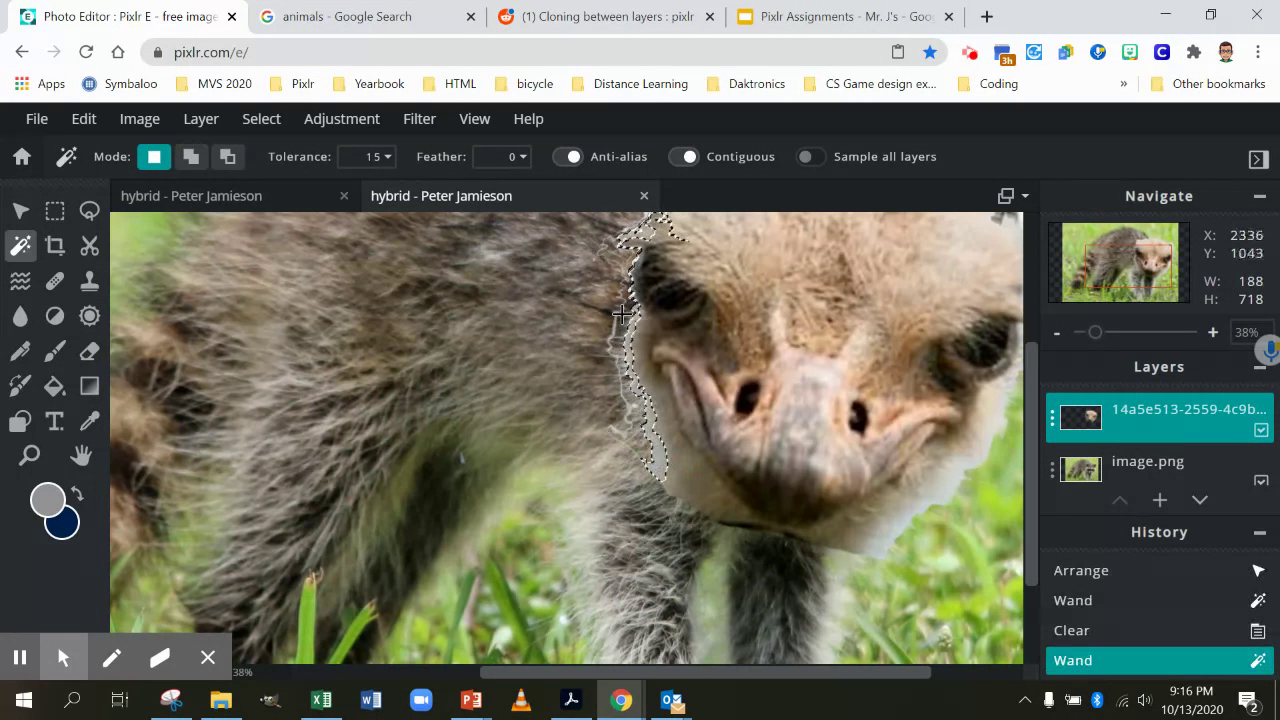
scroll(628, 378, "up", 1)
scroll(628, 378, "down", 1)
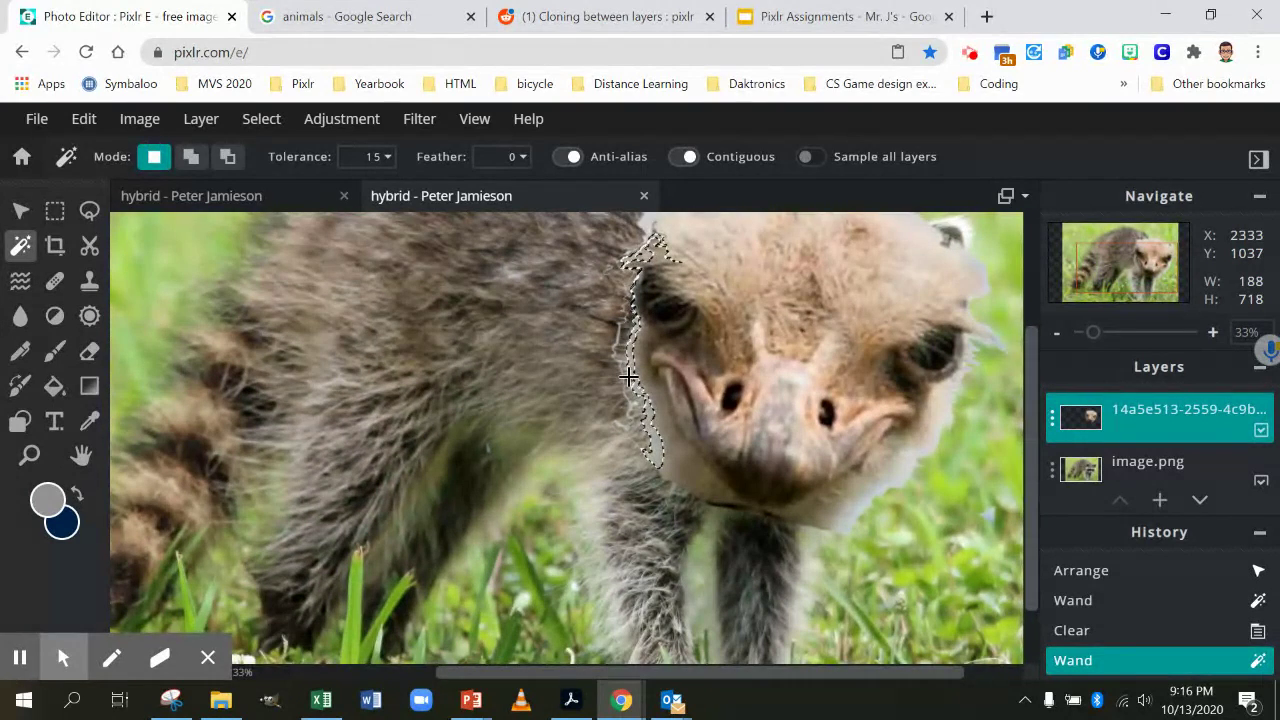
scroll(632, 350, "down", 1)
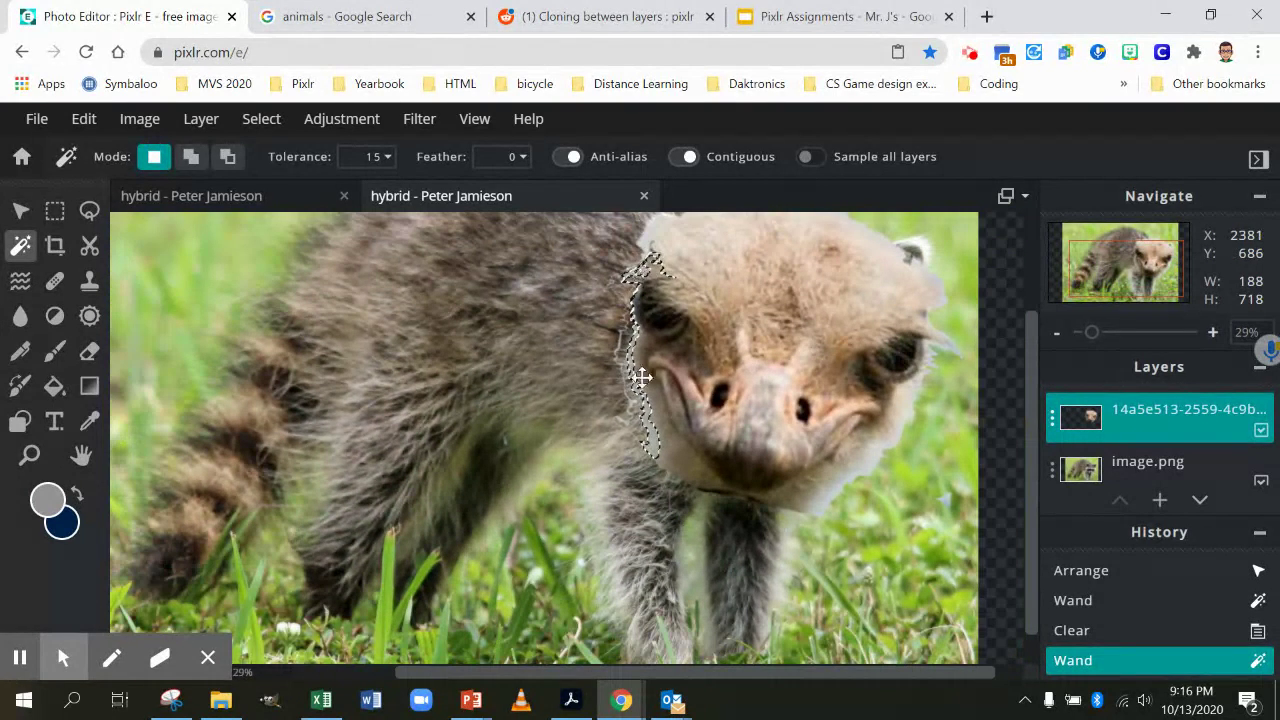
key("Delete")
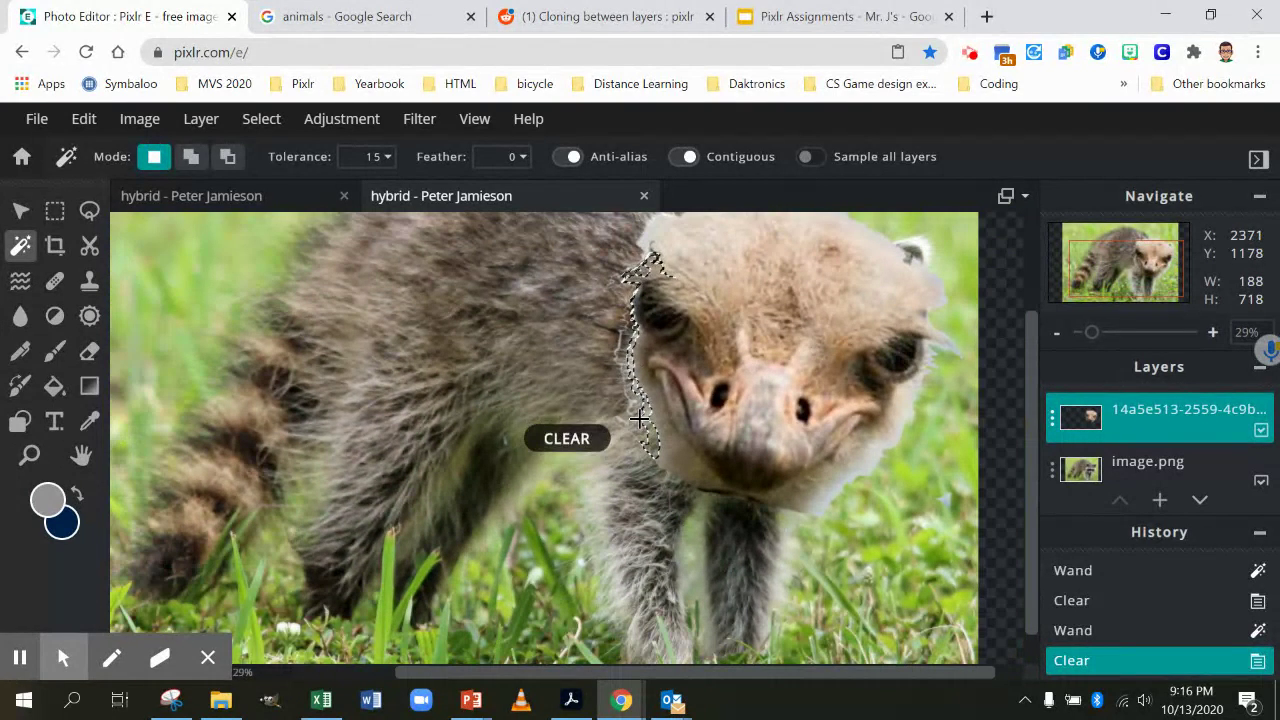
- Delete the background fringe along the right edge of the ostrich head with the Wand, and select the leftover patch beside the chin
left_click(868, 464)
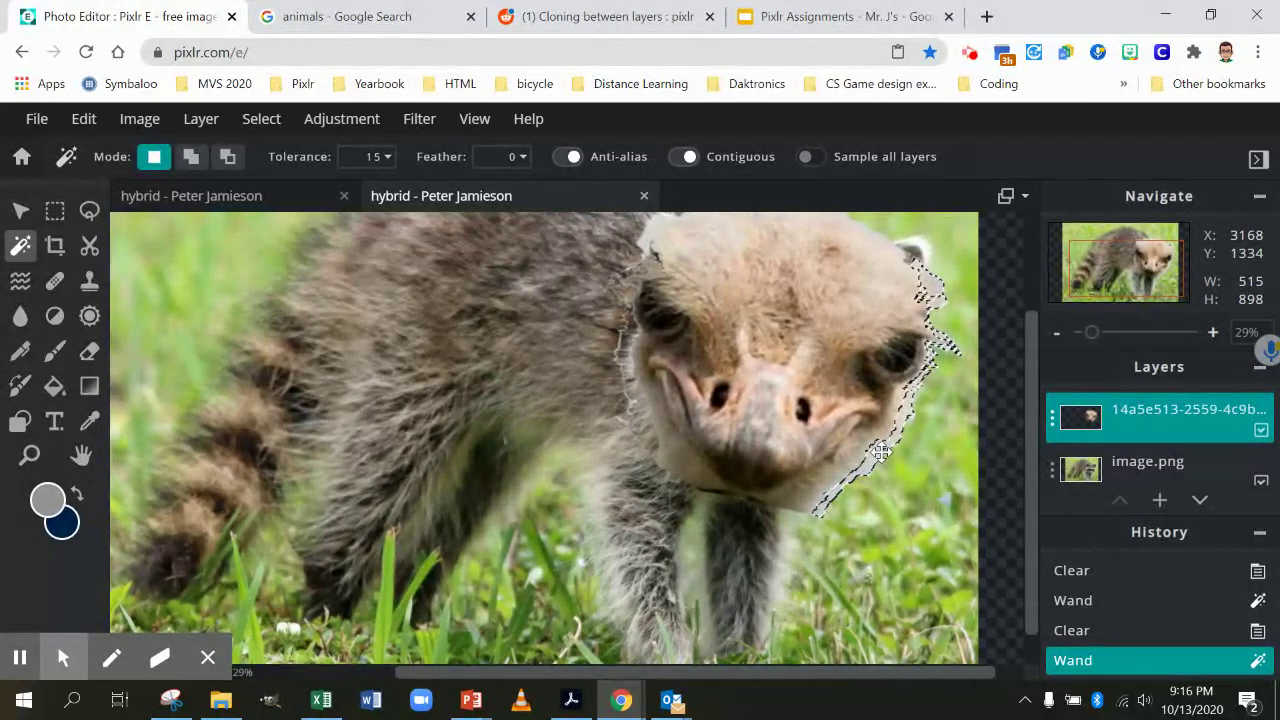
key("Delete")
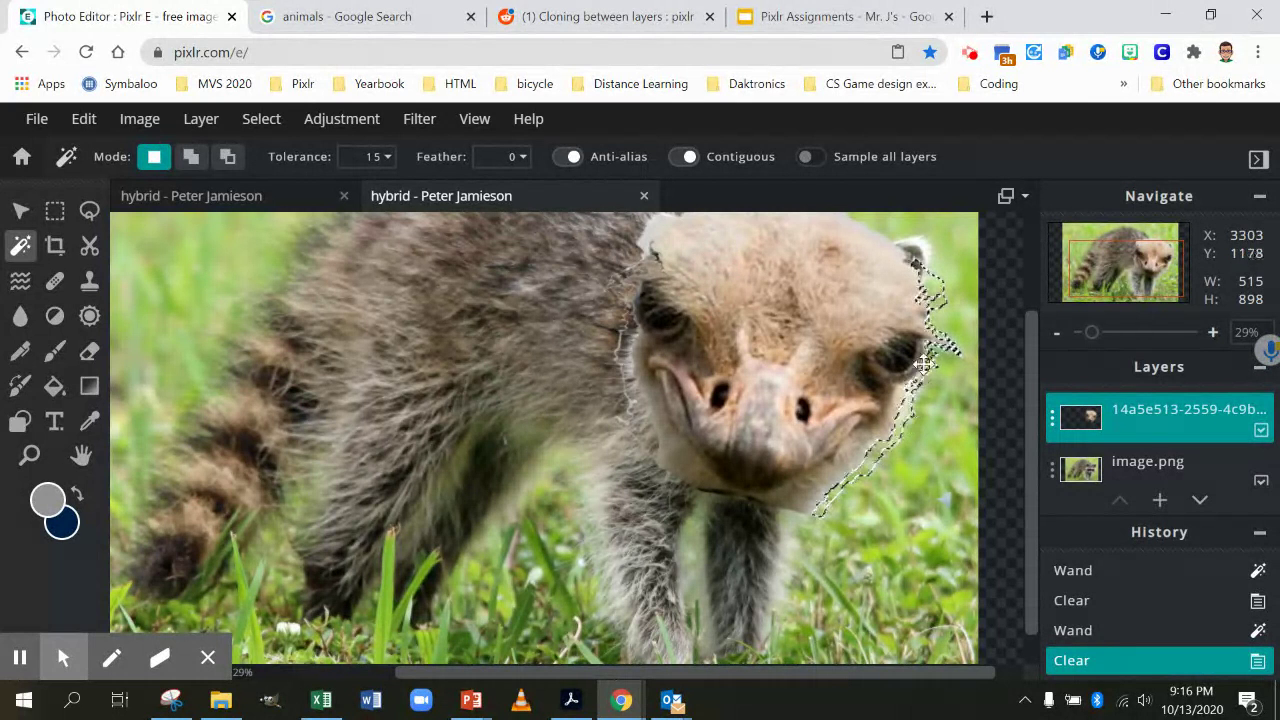
left_click(810, 499)
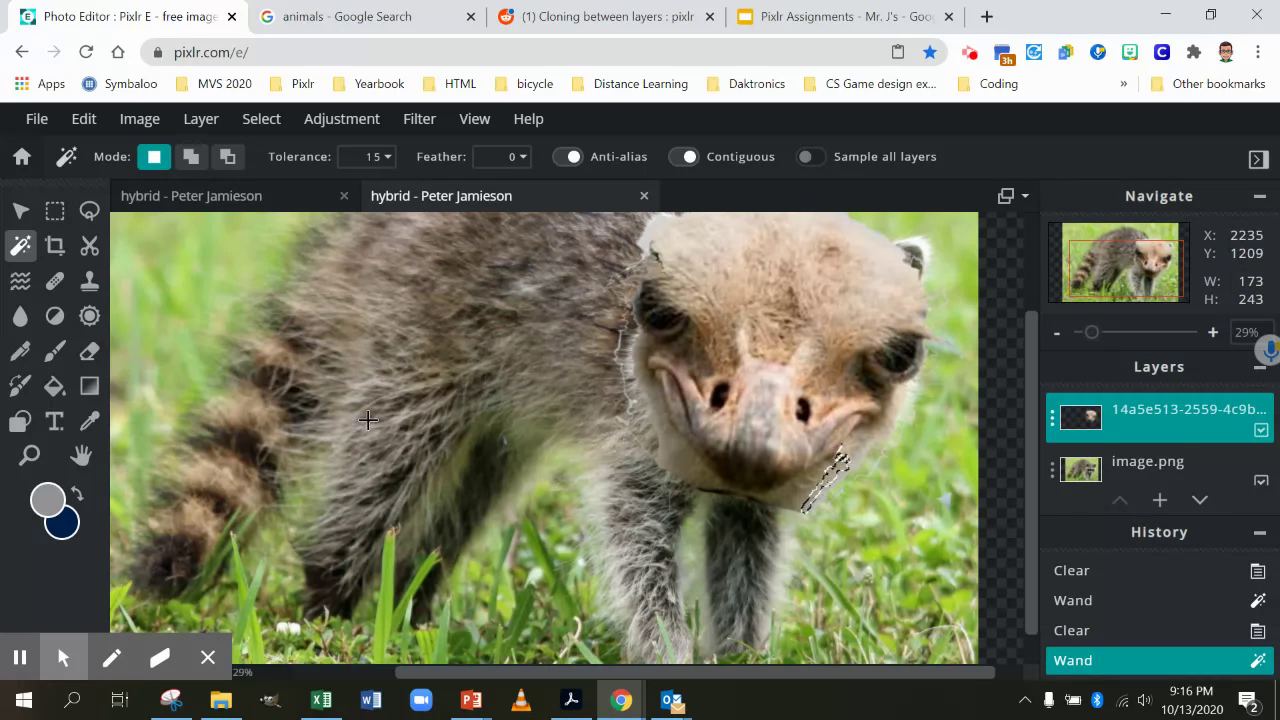
- Set the Eraser to a 100 px soft brush and clear the selection beside the chin
left_click(90, 349)
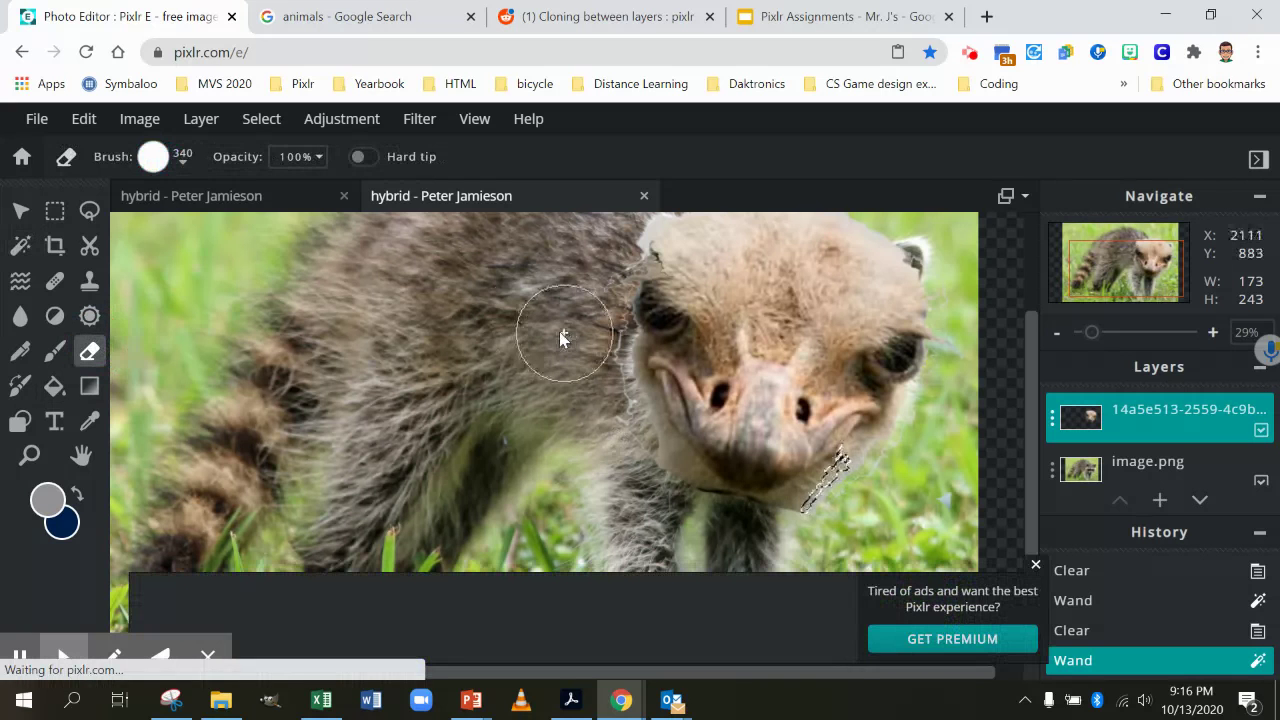
left_click(163, 155)
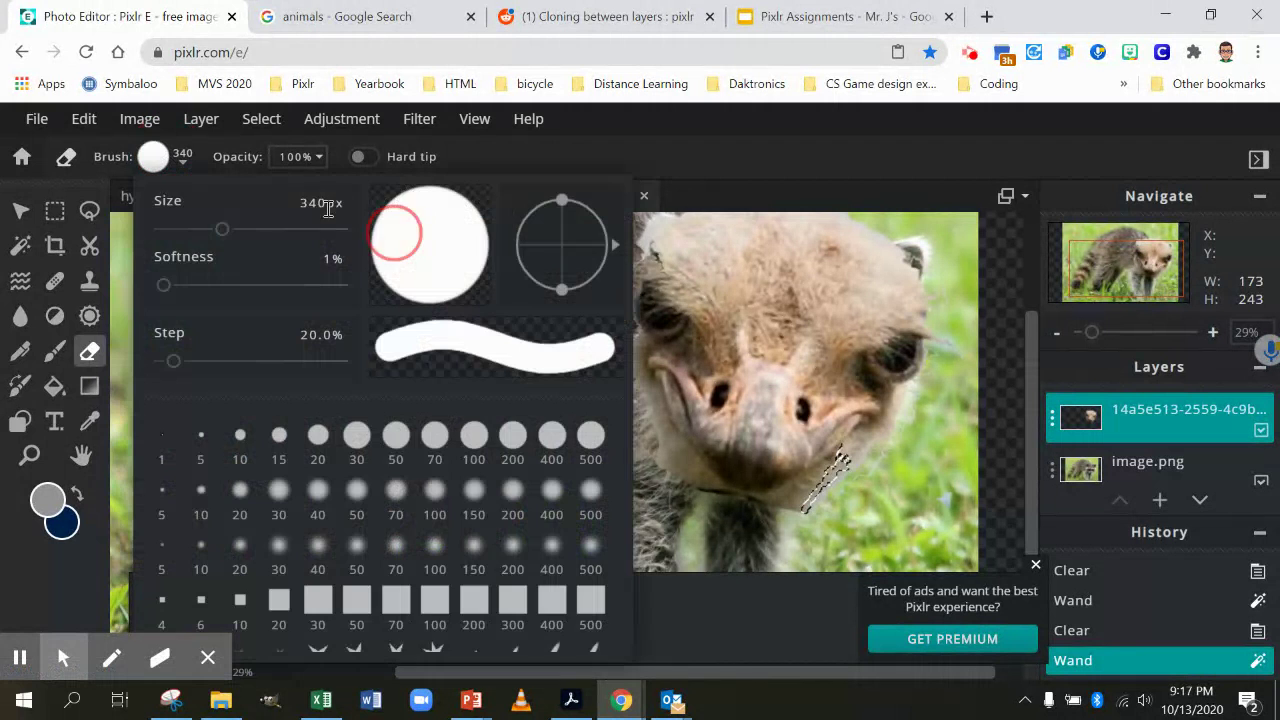
left_click(434, 490)
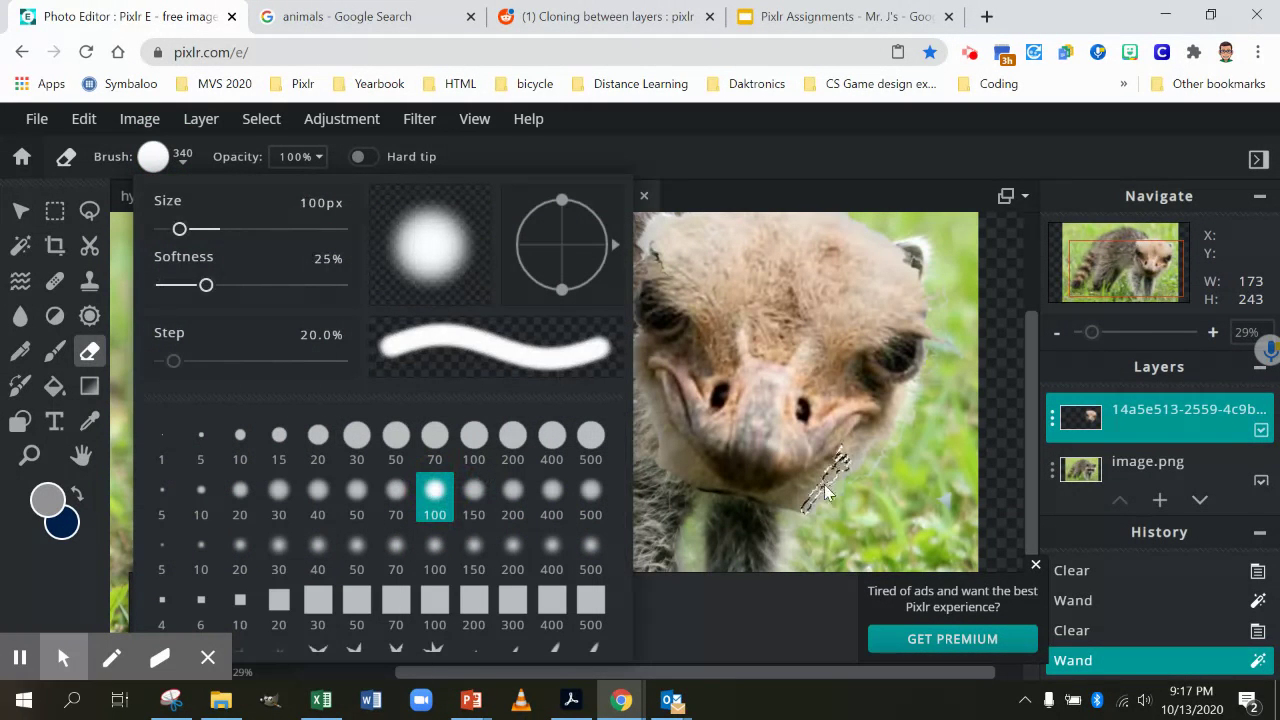
left_click(922, 479)
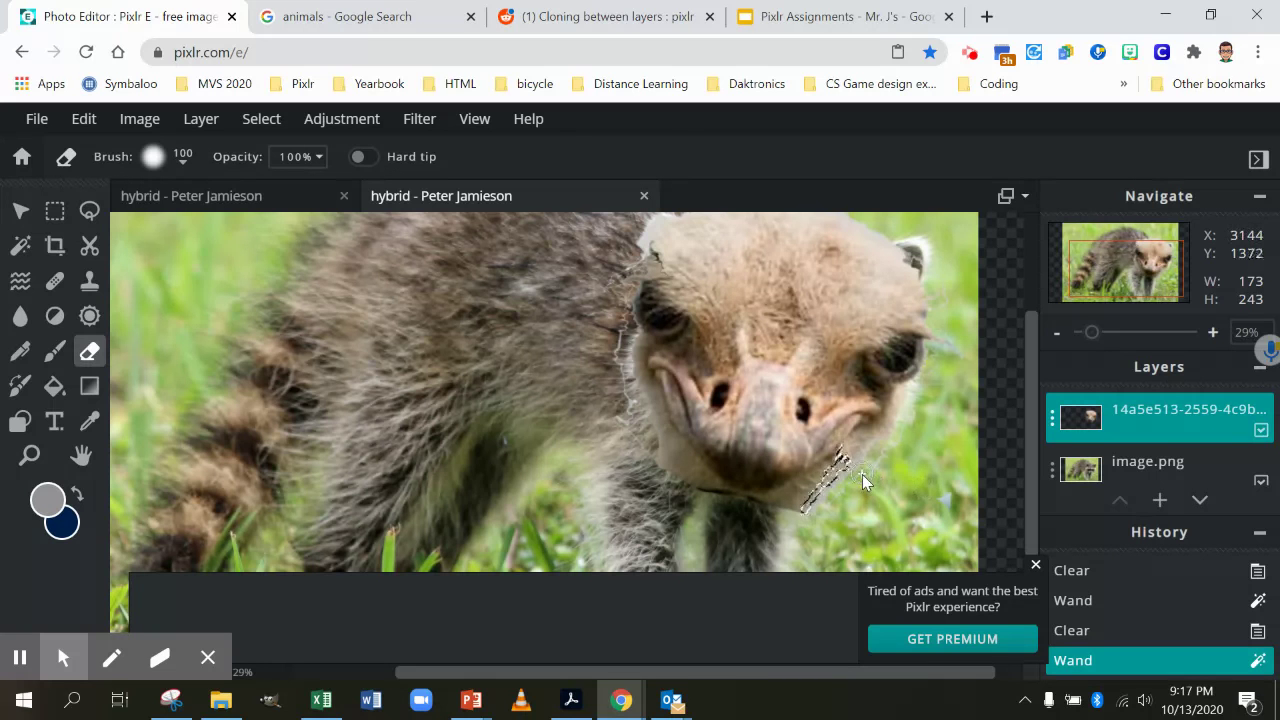
key("ctrl+d")
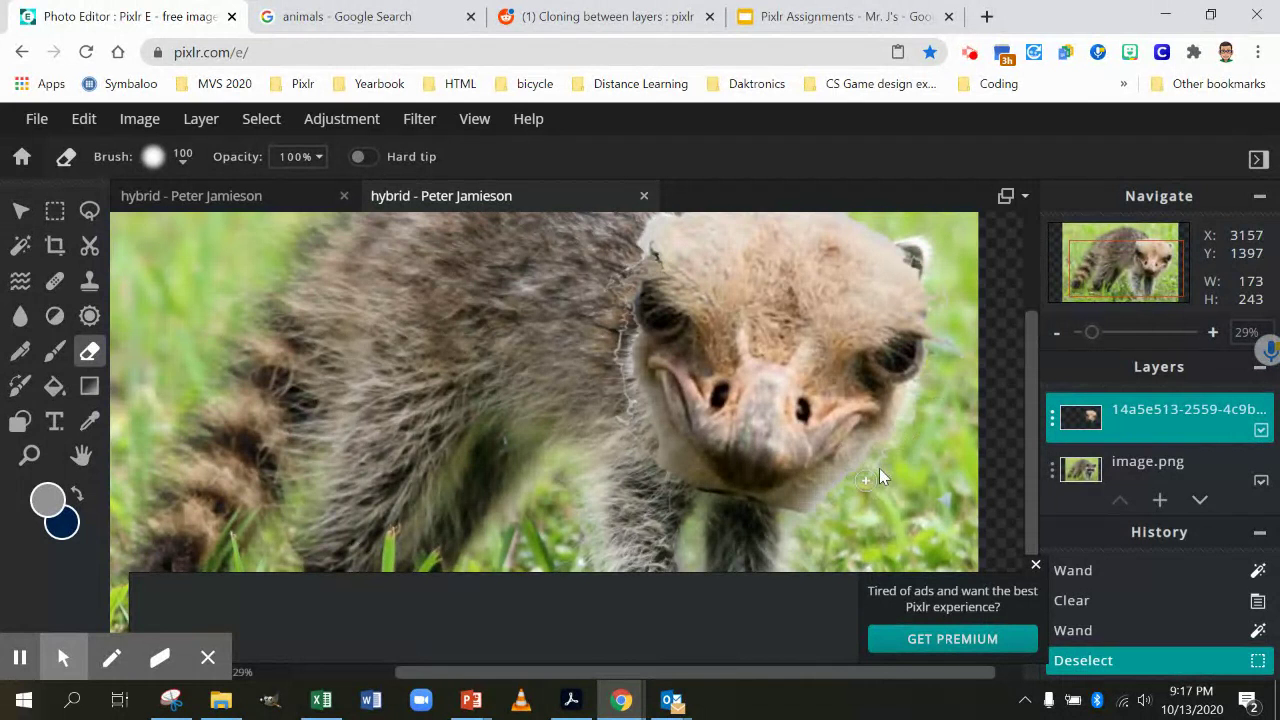
- Hide the raccoon layer image.png to isolate the ostrich head on the transparent canvas
left_click_drag(879, 468, 925, 388)
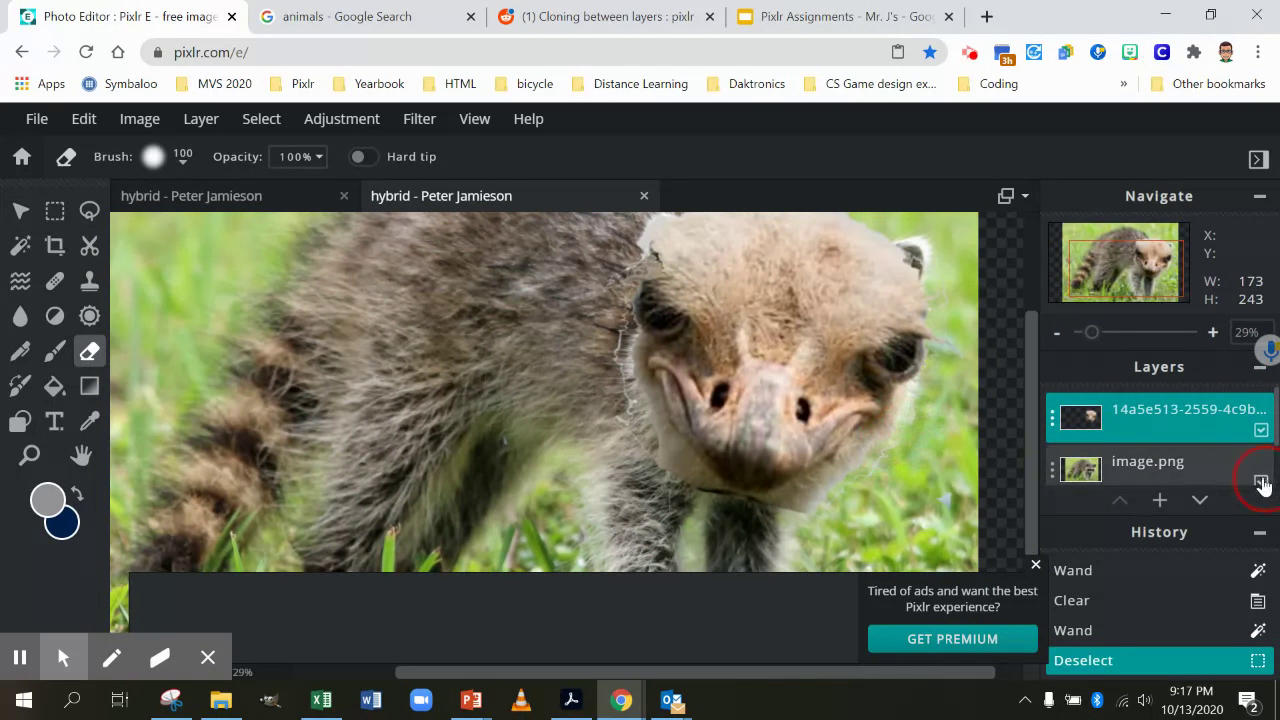
left_click(1261, 481)
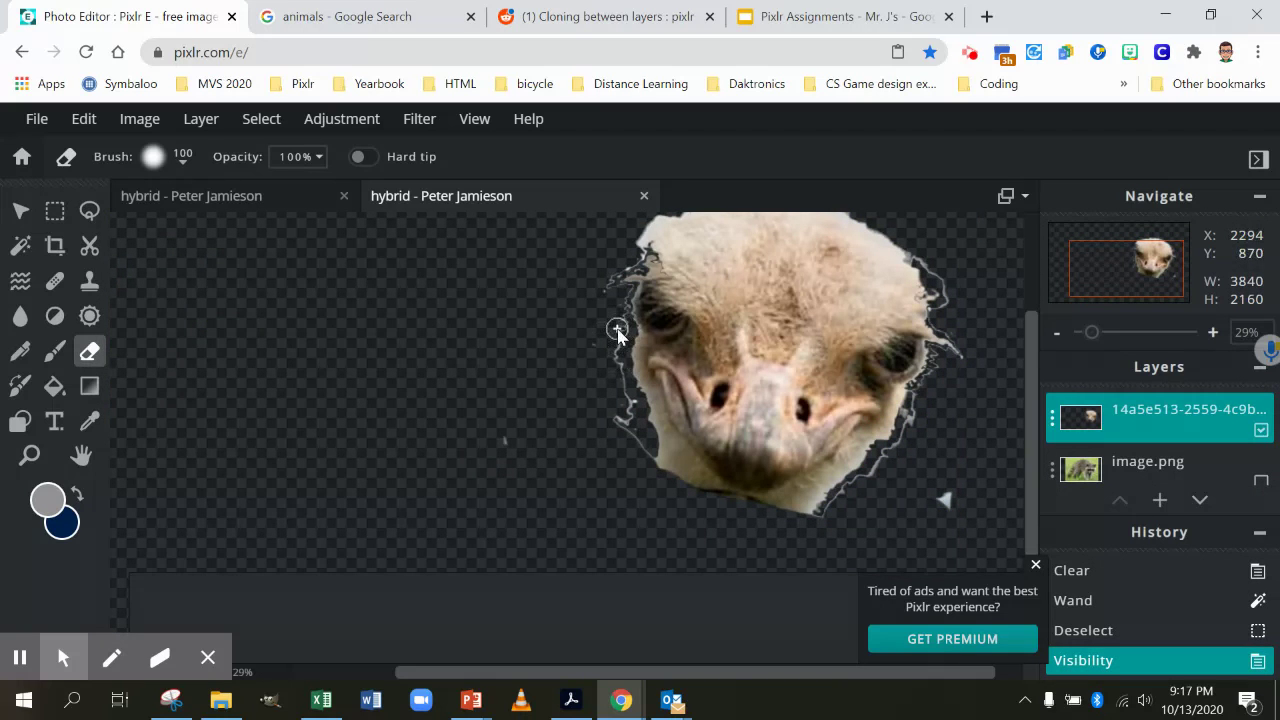
left_click_drag(618, 345, 630, 393)
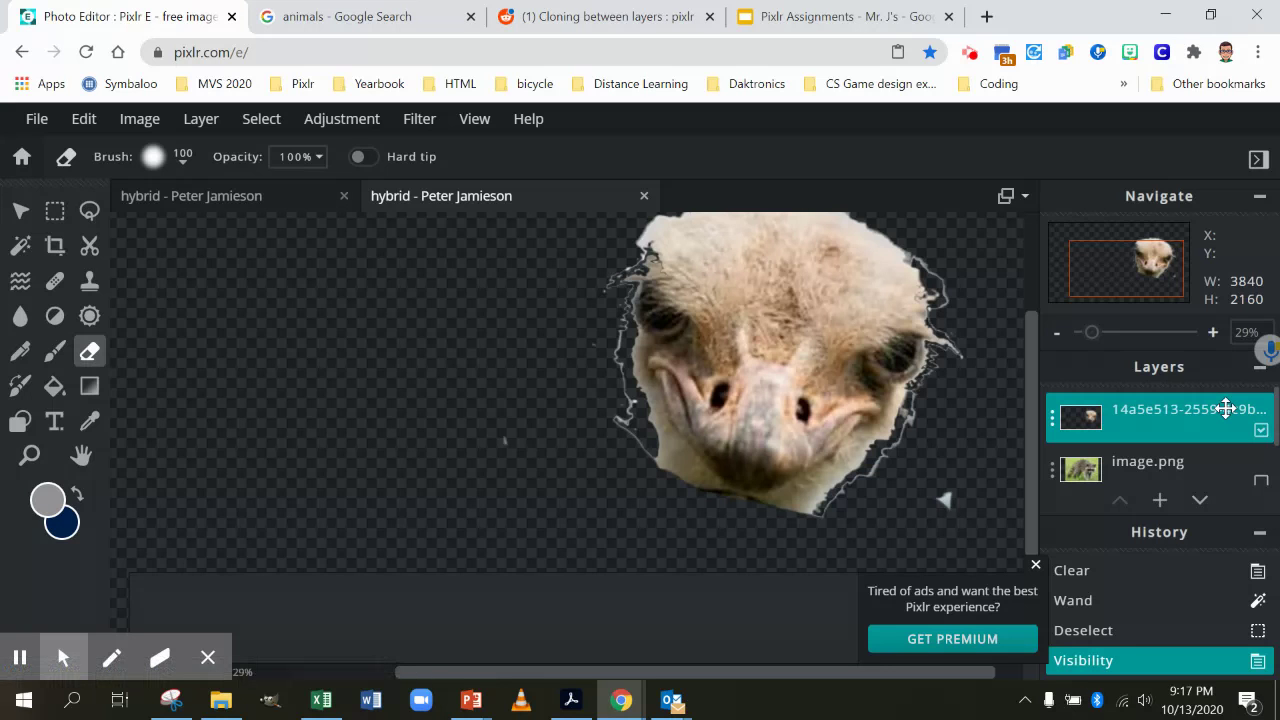
key("ctrl+z")
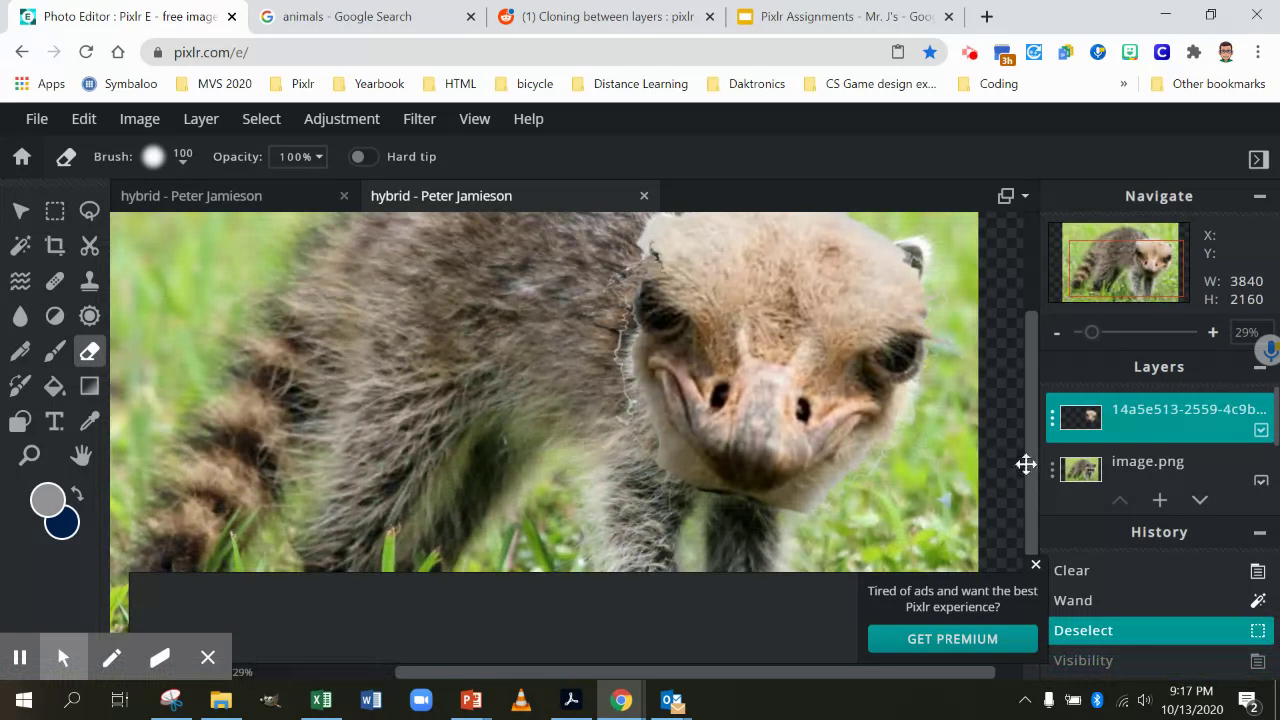
double_click(1261, 482)
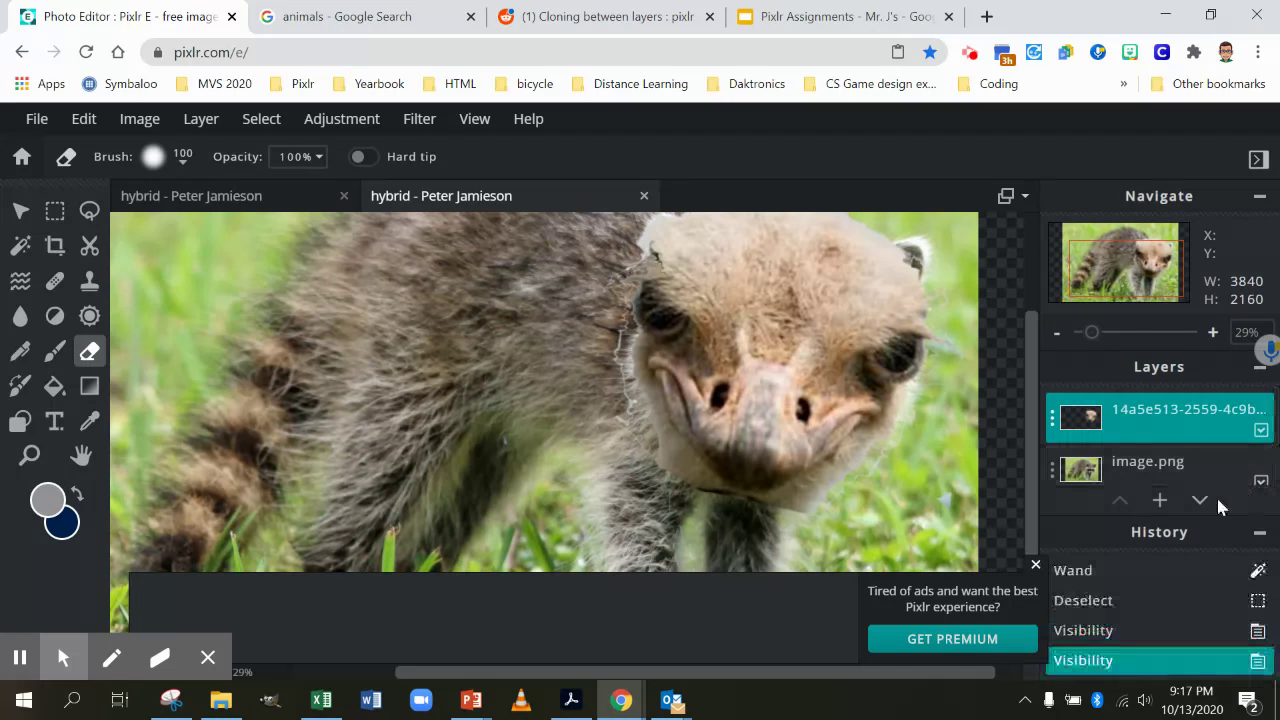
left_click(1262, 483)
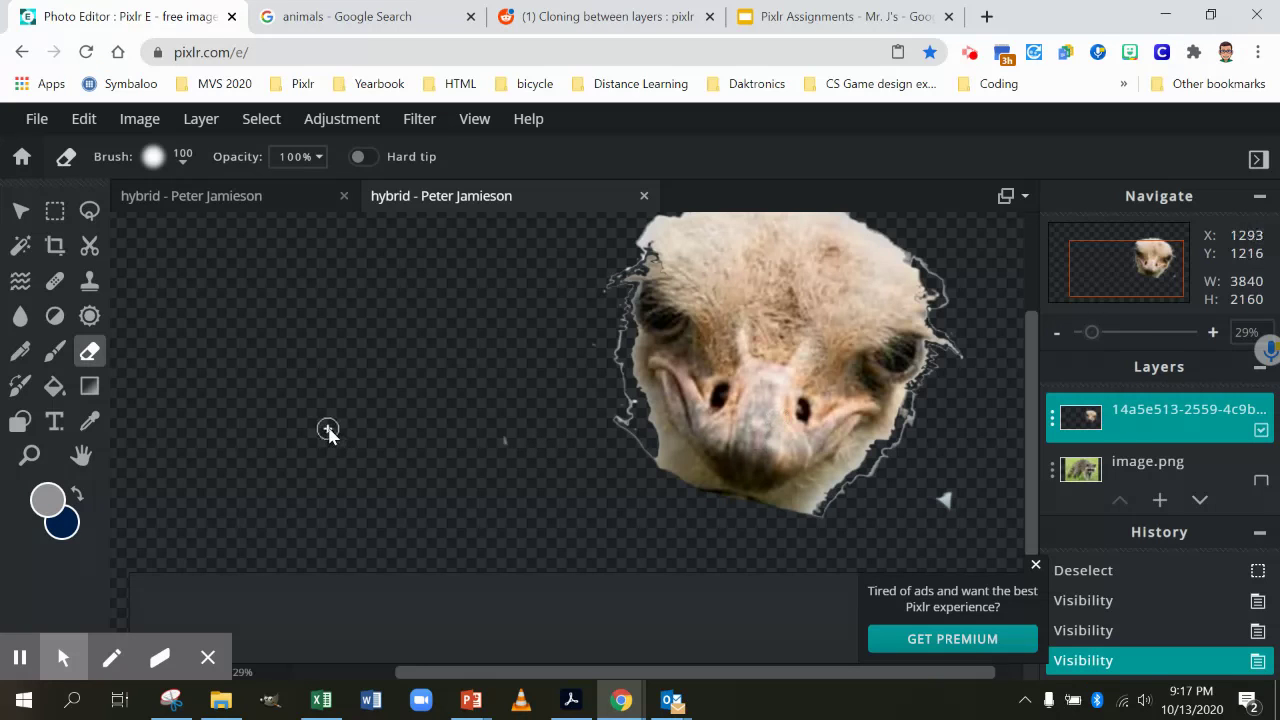
- Enlarge the Eraser brush to 160 px and erase the stray outline along the left side of the ostrich head
key("bracketright")
key("bracketright")
key("bracketright")
key("bracketright")
key("bracketright")
key("bracketright")
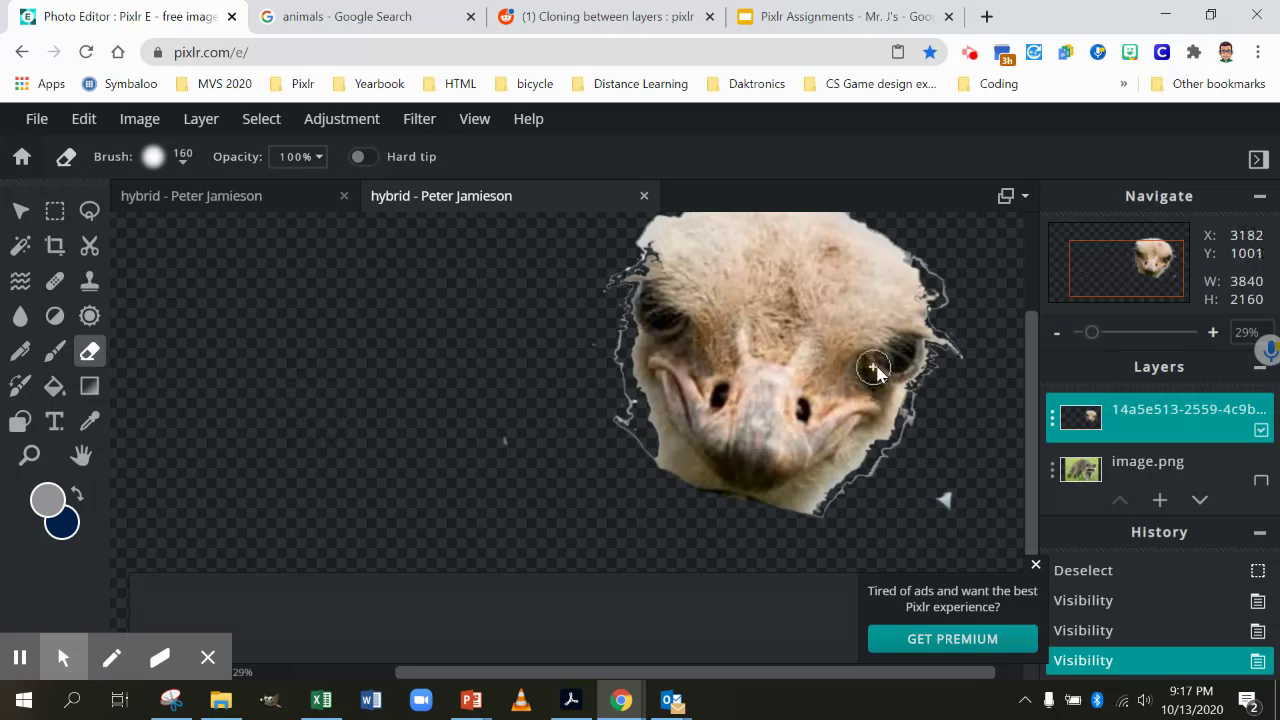
left_click(639, 449)
left_click_drag(639, 449, 614, 423)
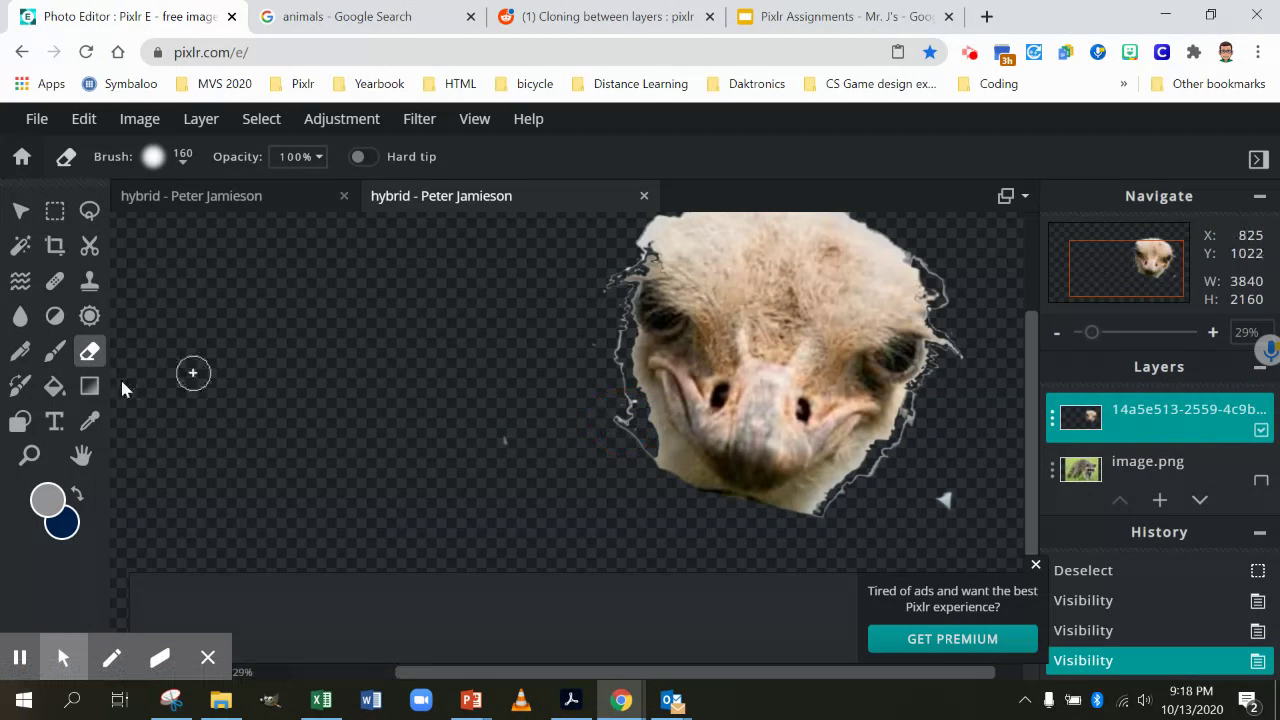
left_click(54, 385)
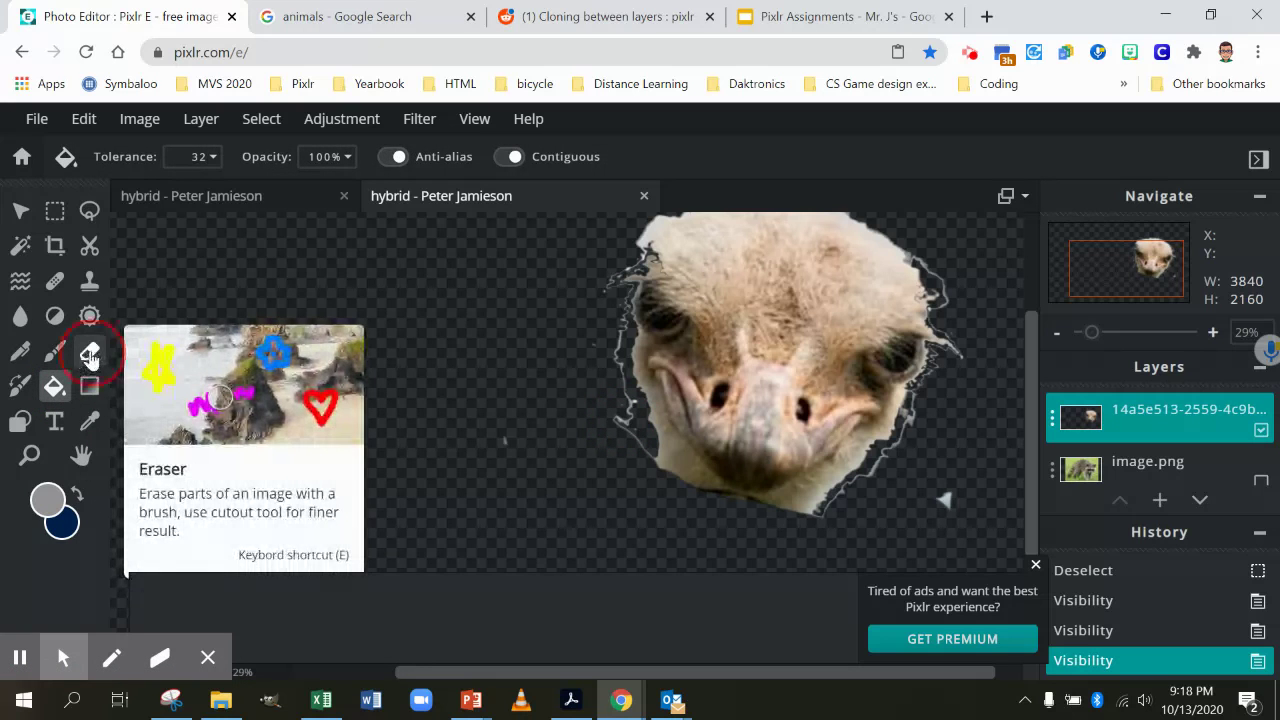
left_click(89, 351)
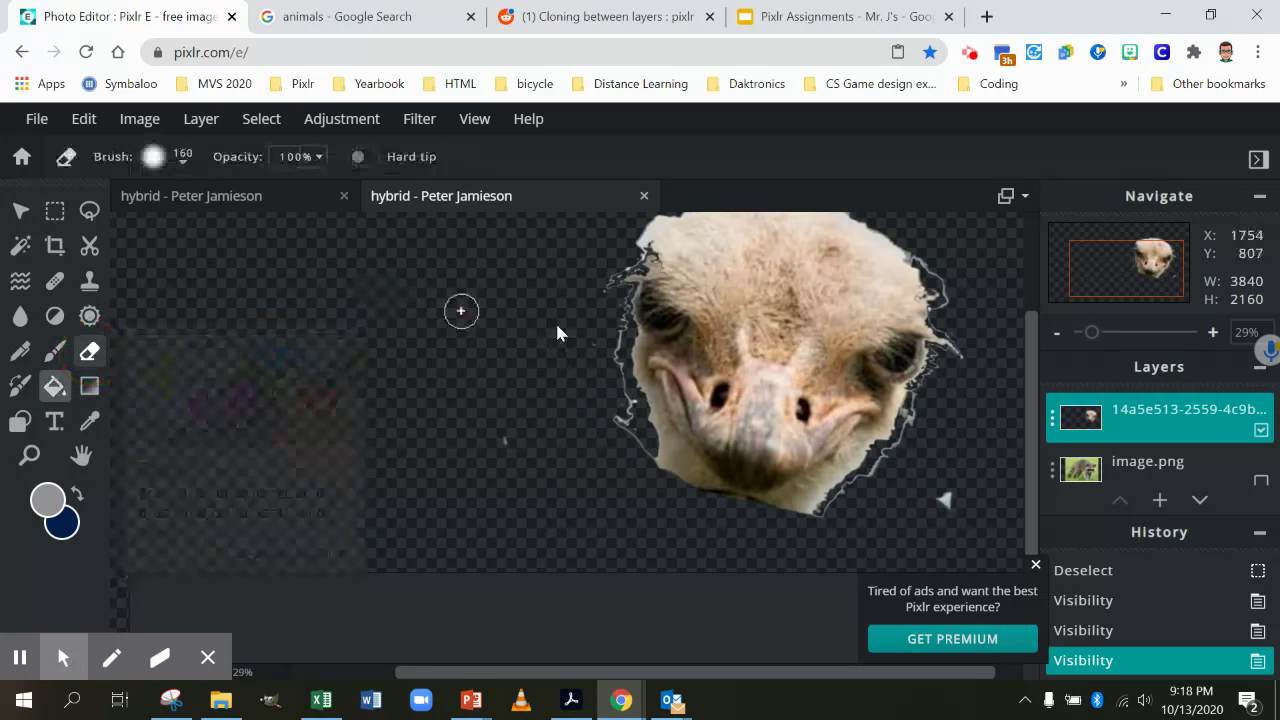
left_click(621, 345)
left_click_drag(621, 345, 642, 468)
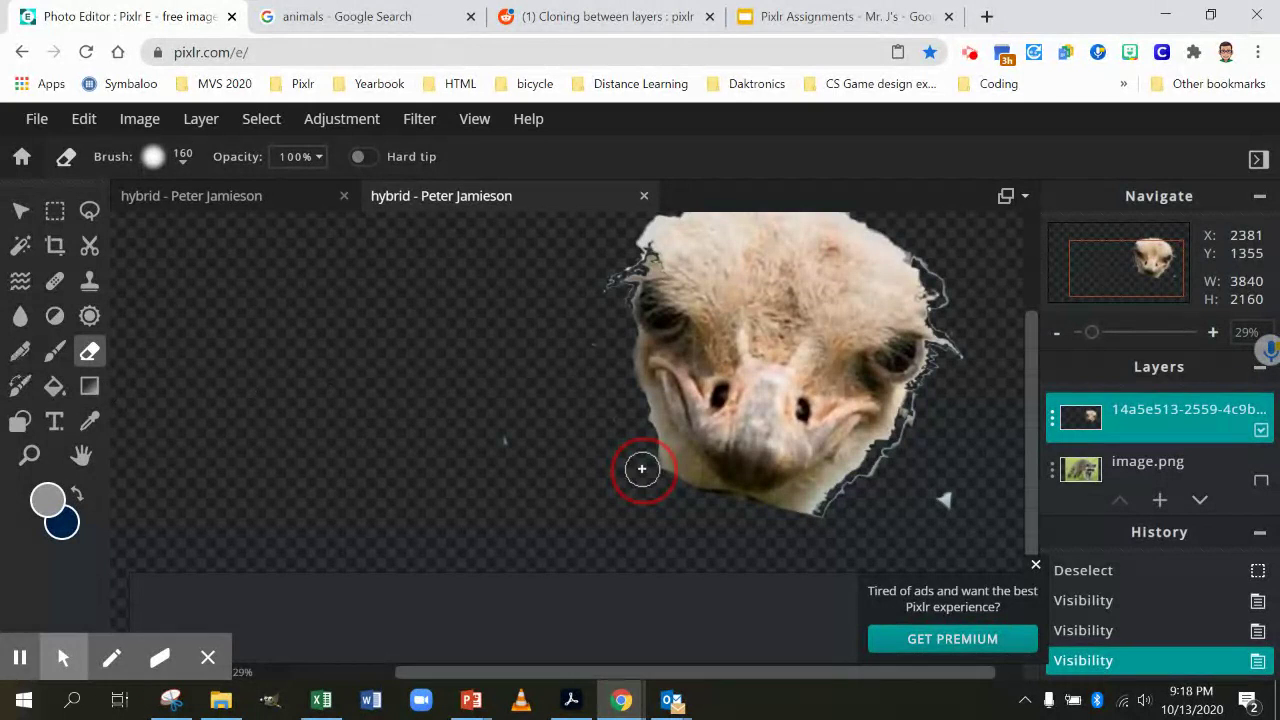
left_click(642, 468)
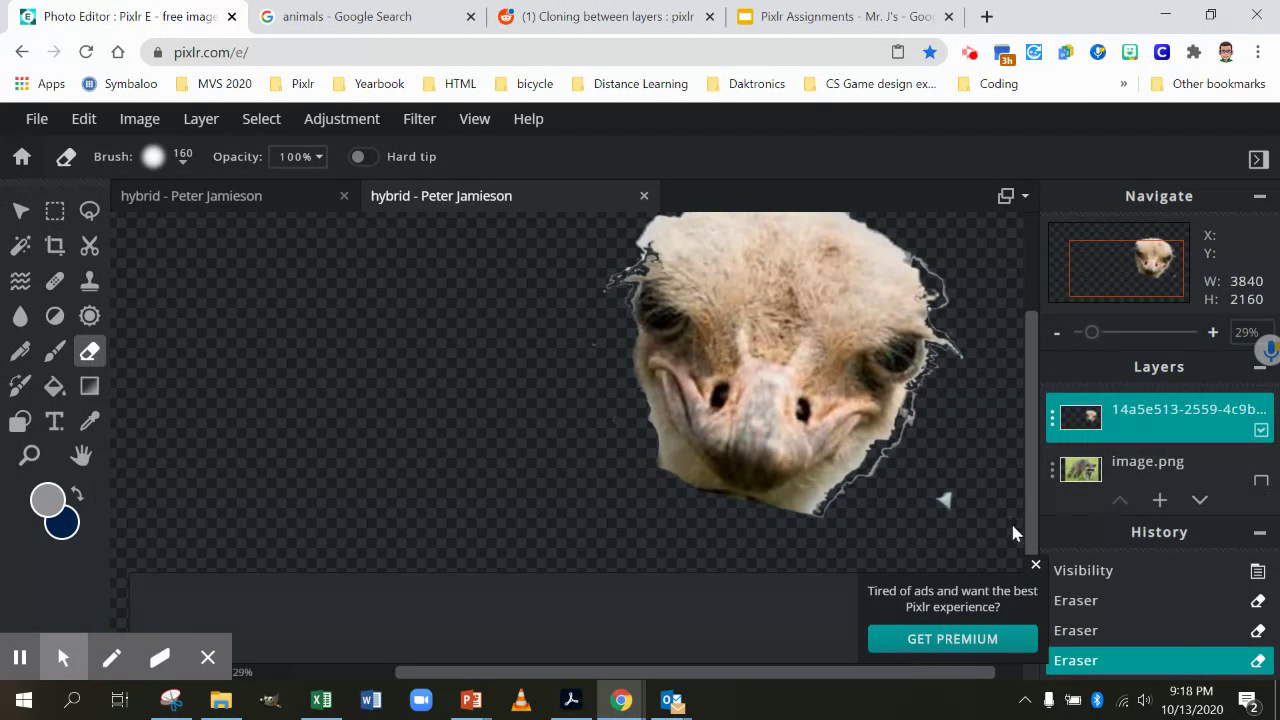
- Erase the stray outline along the right side of the ostrich head and trim the pale neck areas around the chin
left_click(831, 511)
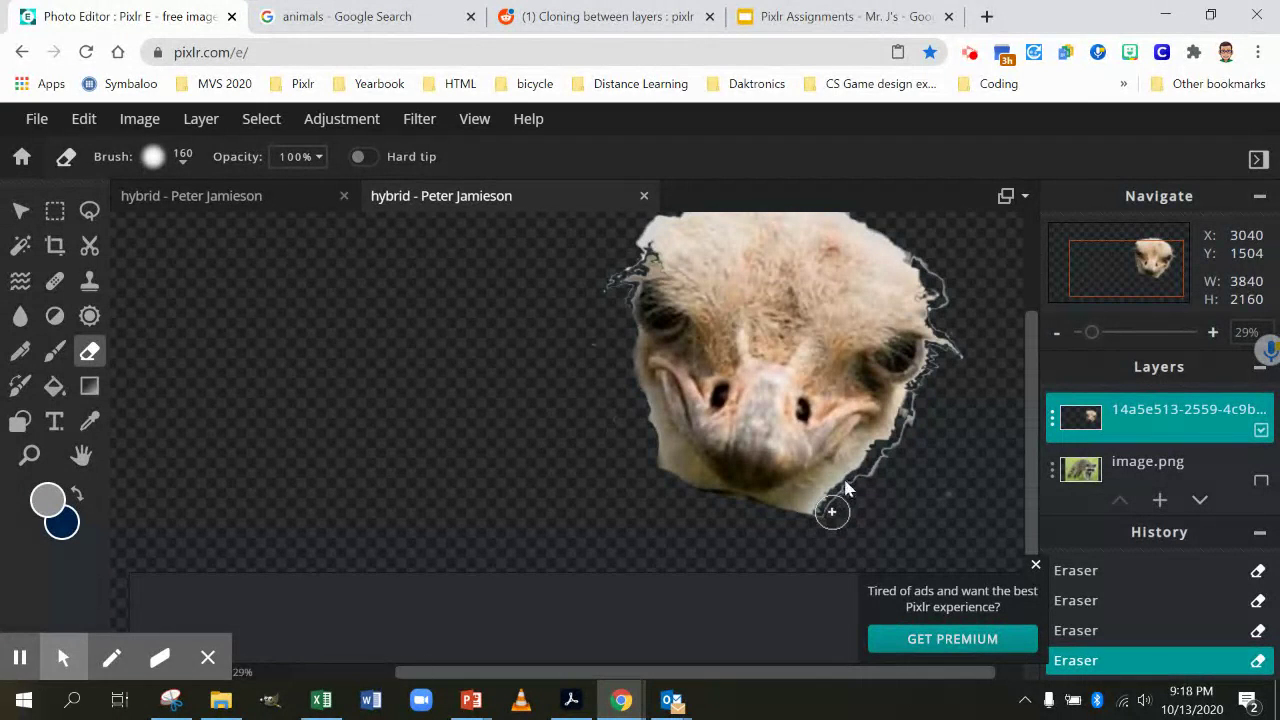
mouse_move(845, 488)
left_mouse_down()
mouse_move(851, 471)
mouse_move(880, 471)
mouse_move(898, 452)
mouse_move(953, 340)
mouse_move(963, 371)
mouse_move(922, 254)
left_mouse_up()
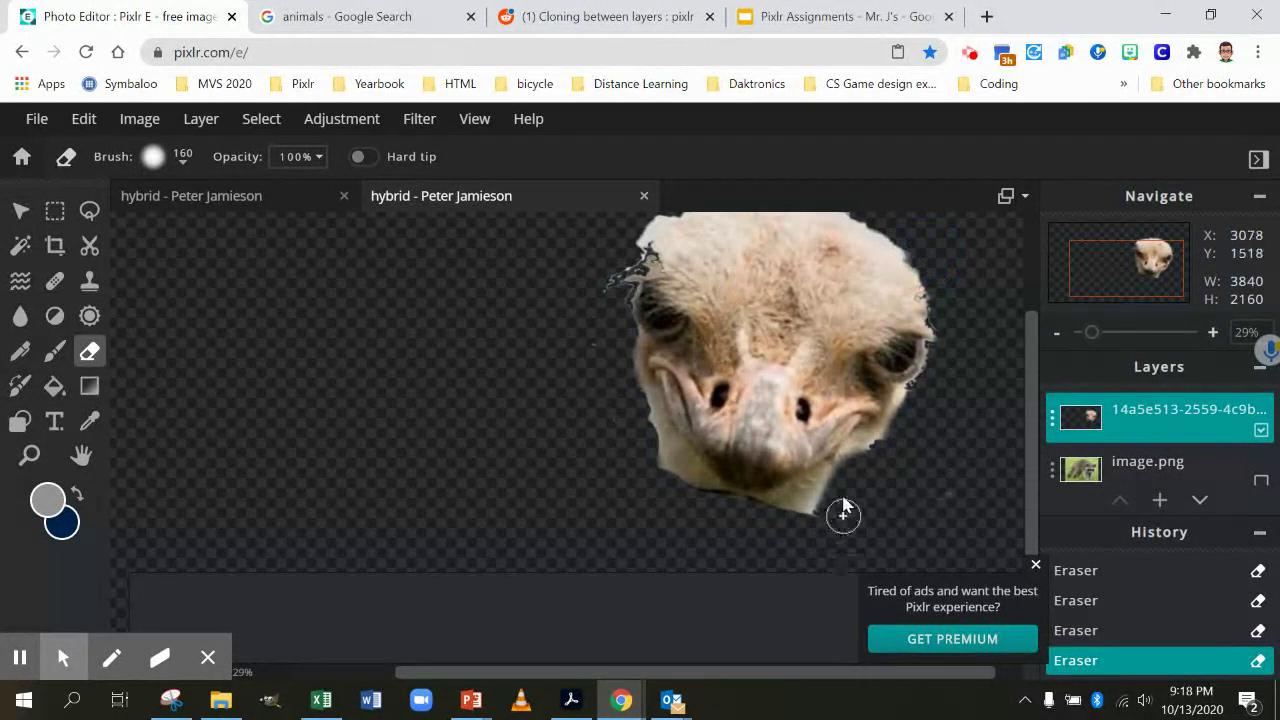
mouse_move(836, 494)
left_mouse_down()
mouse_move(757, 530)
mouse_move(686, 541)
left_mouse_up()
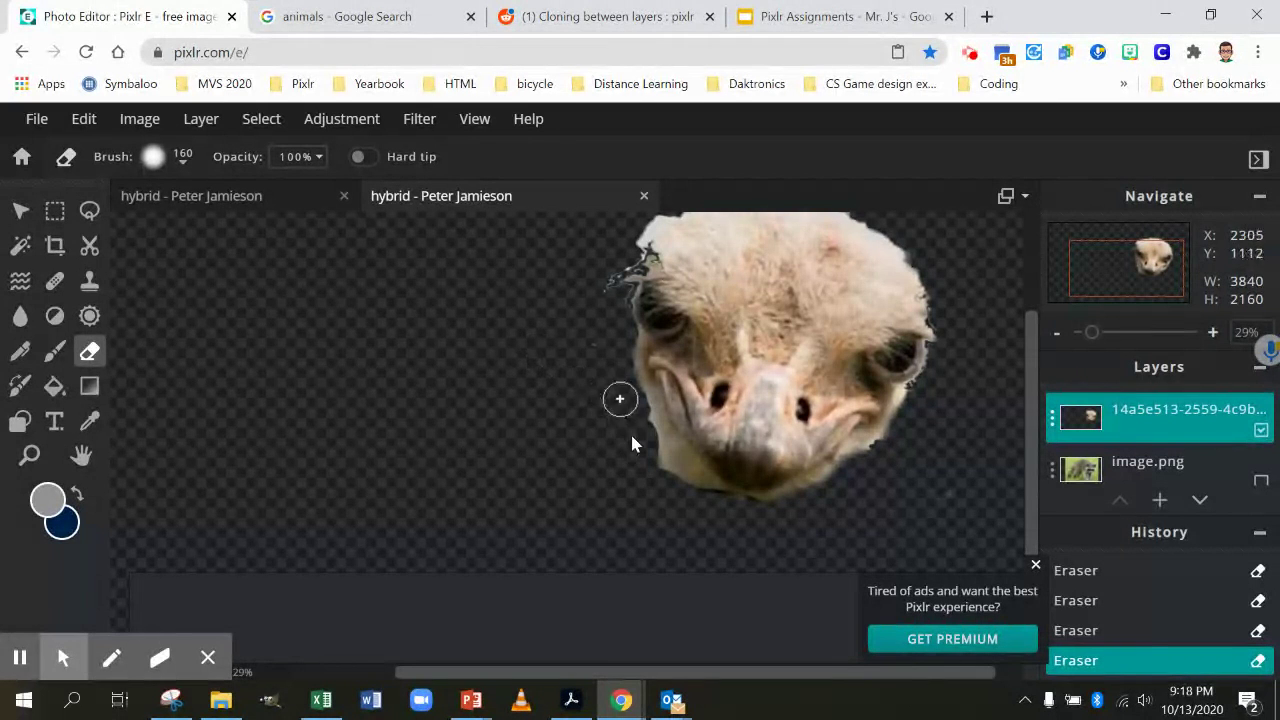
left_click_drag(645, 424, 705, 508)
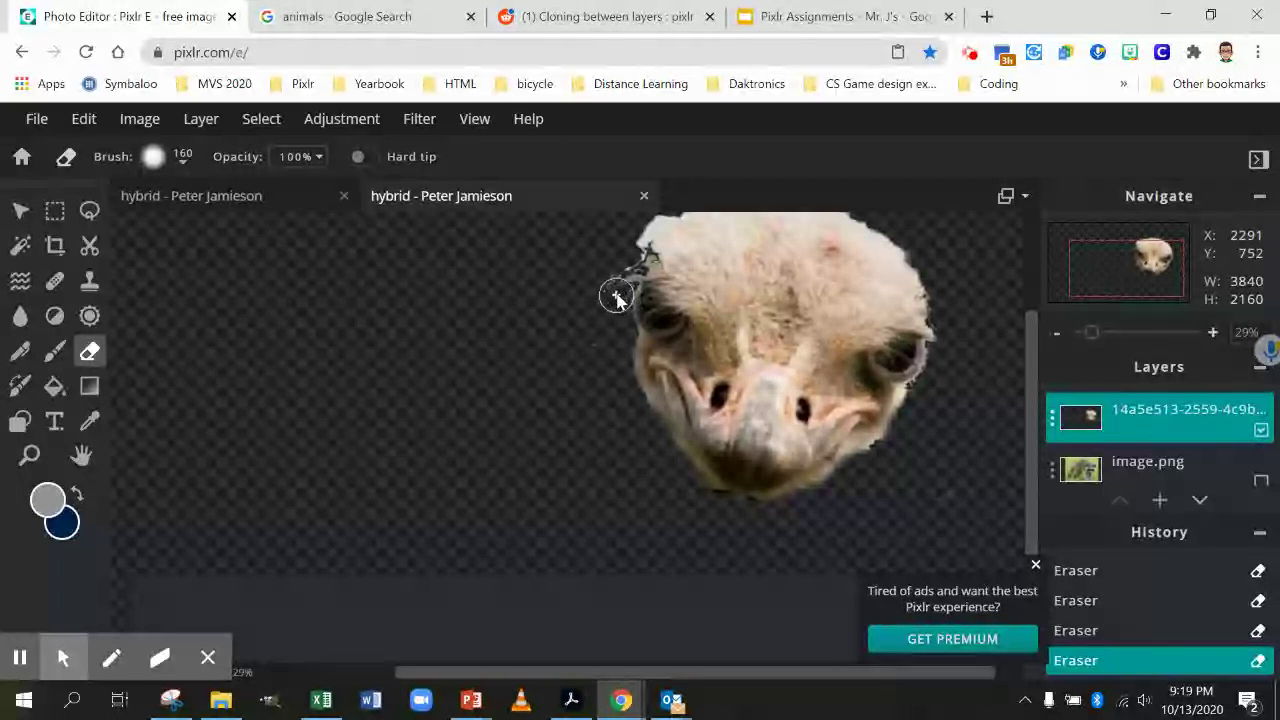
- Erase the dark wisps and rough edge above the ostrich's left-hand eye, and dismiss the advertisement covering the canvas
left_click(630, 265)
left_click_drag(630, 263, 650, 222)
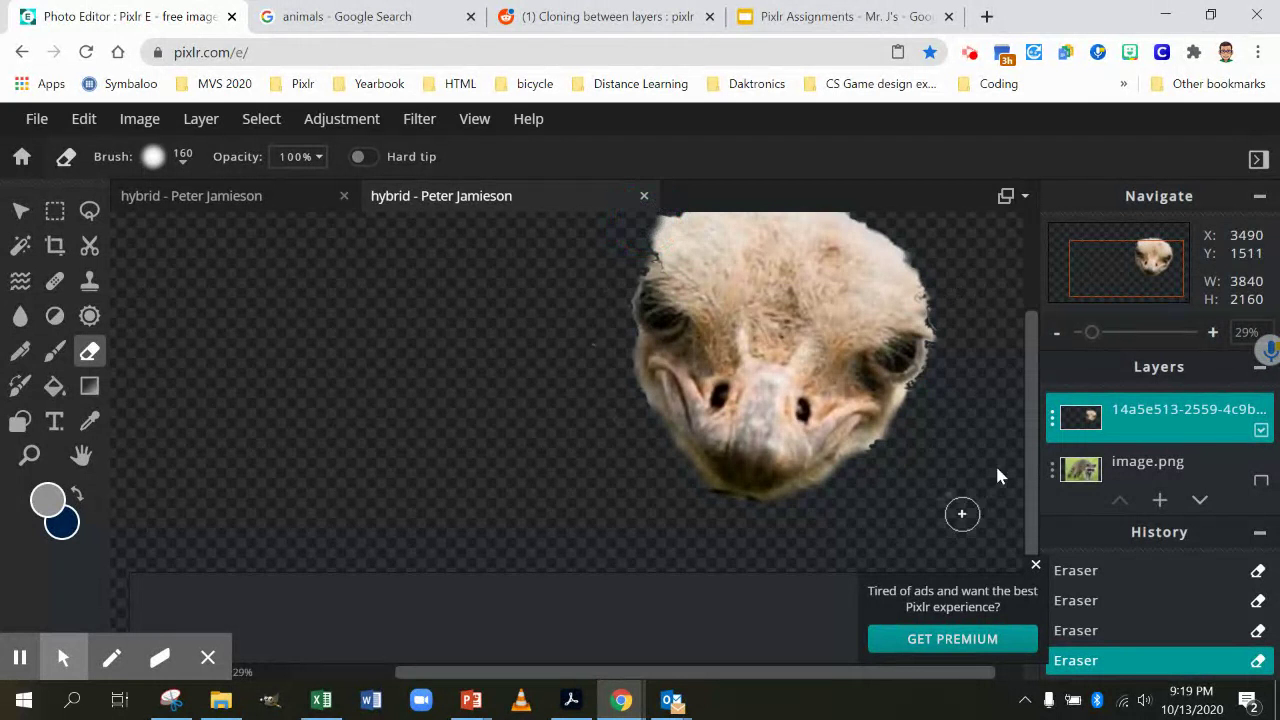
left_click_drag(1033, 423, 1034, 366)
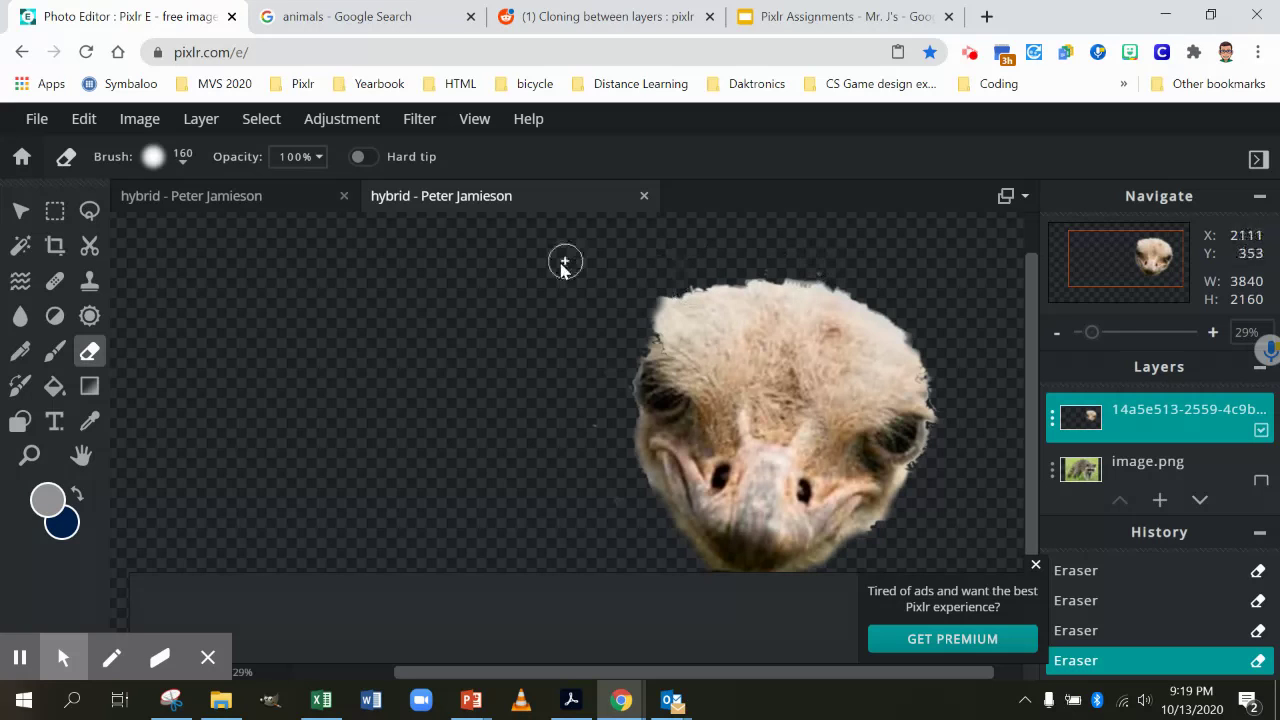
left_click(1036, 568)
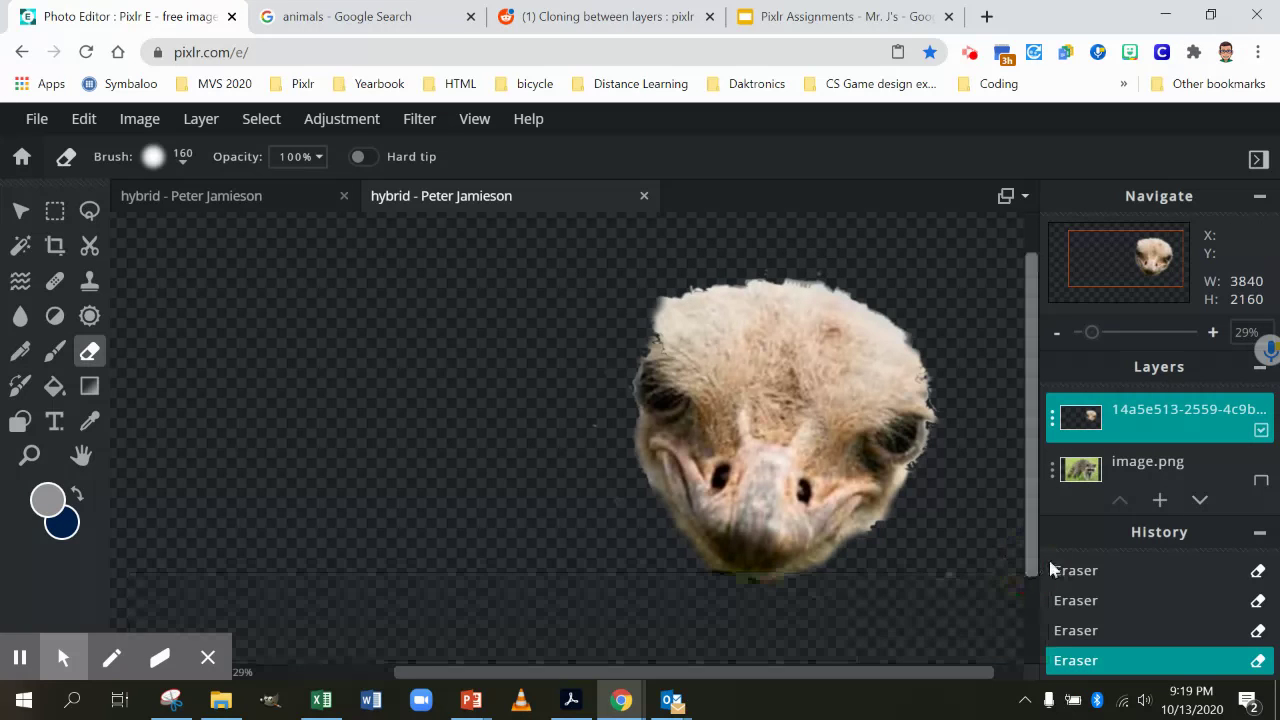
- Show the raccoon layer again and set the ostrich head layer's transparency to 49
left_click(1261, 483)
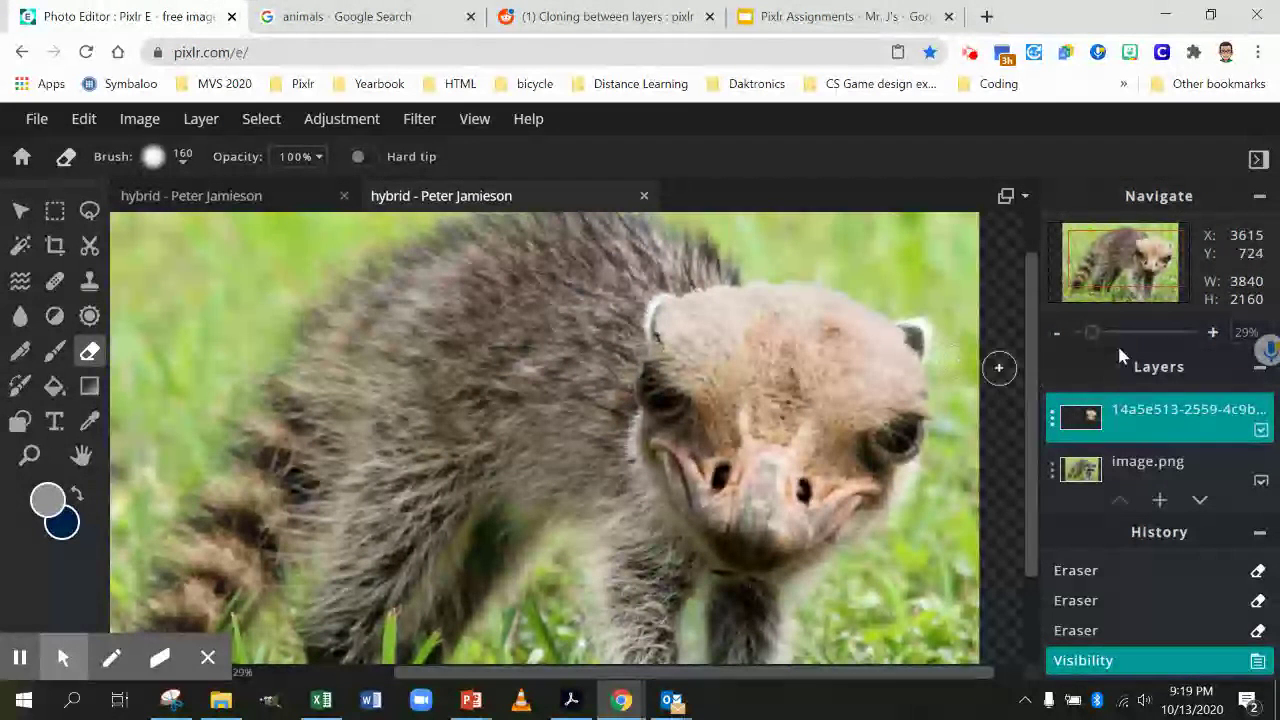
left_click(1131, 420)
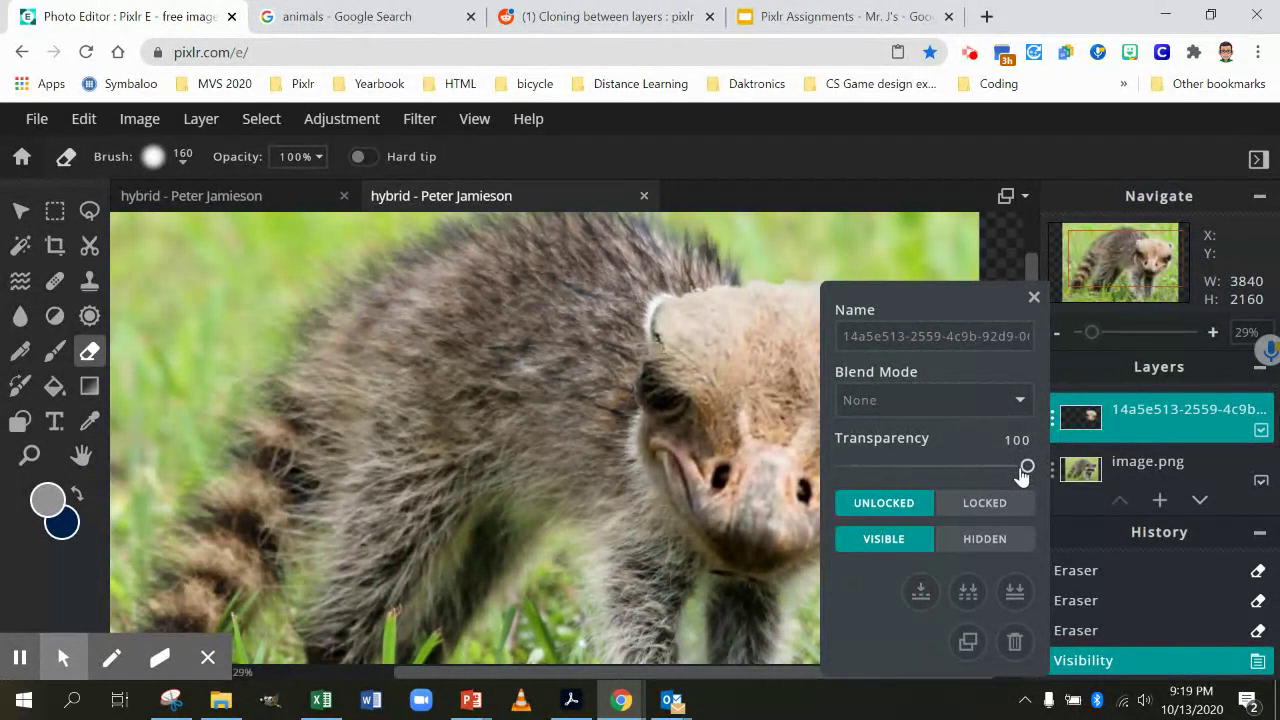
left_click_drag(1026, 470, 932, 467)
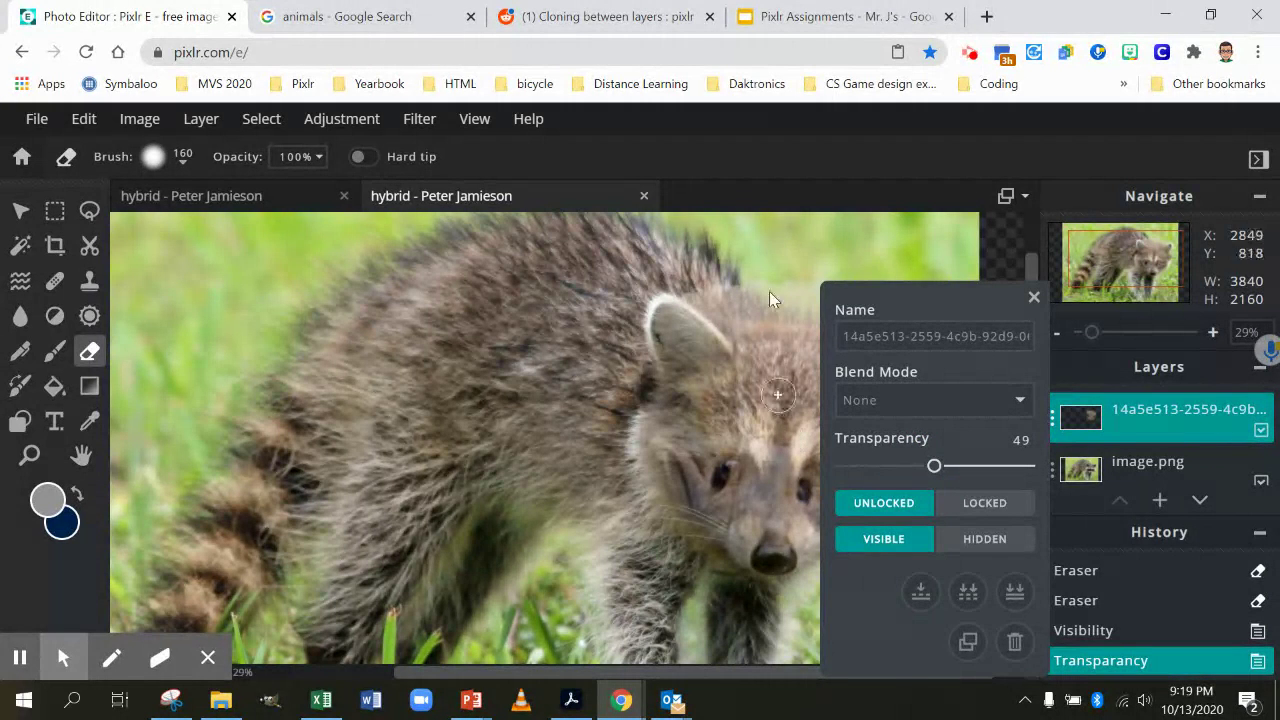
left_click(1035, 299)
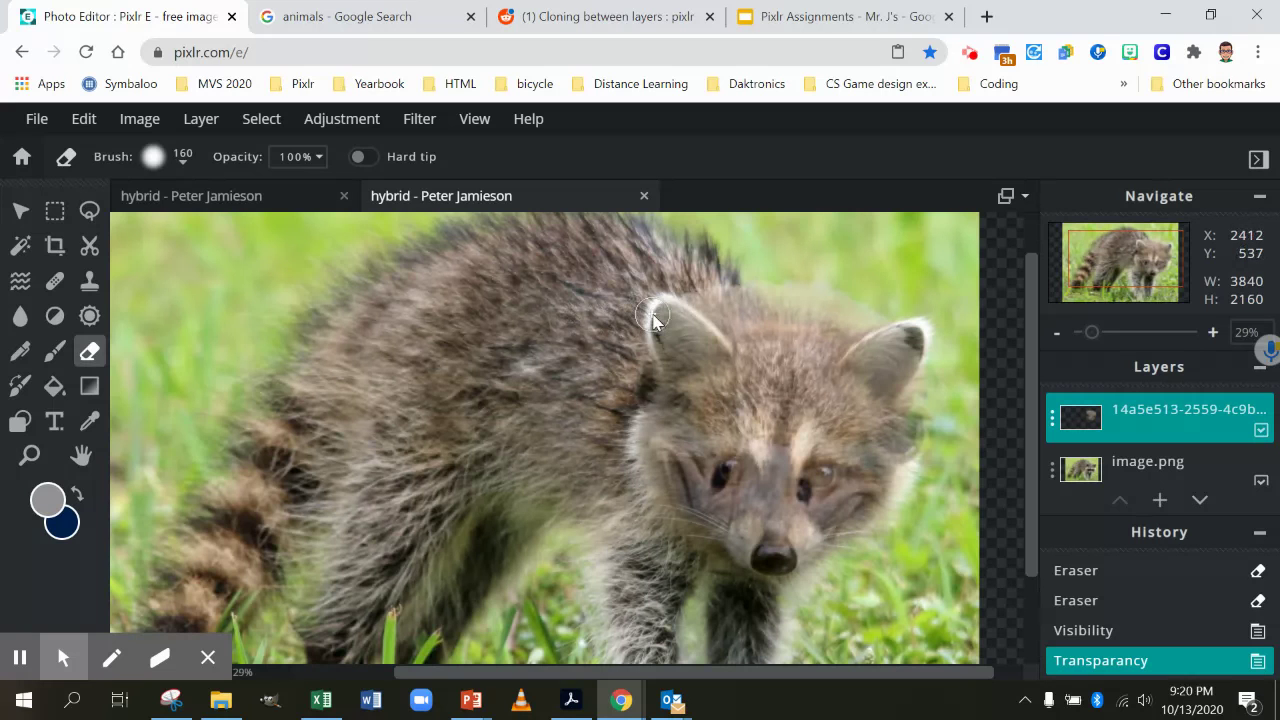
- On the raccoon layer, use the Clone Stamp at size 220 to cover the right-hand ear's pale outer edge with nearby grass
left_click(1160, 463)
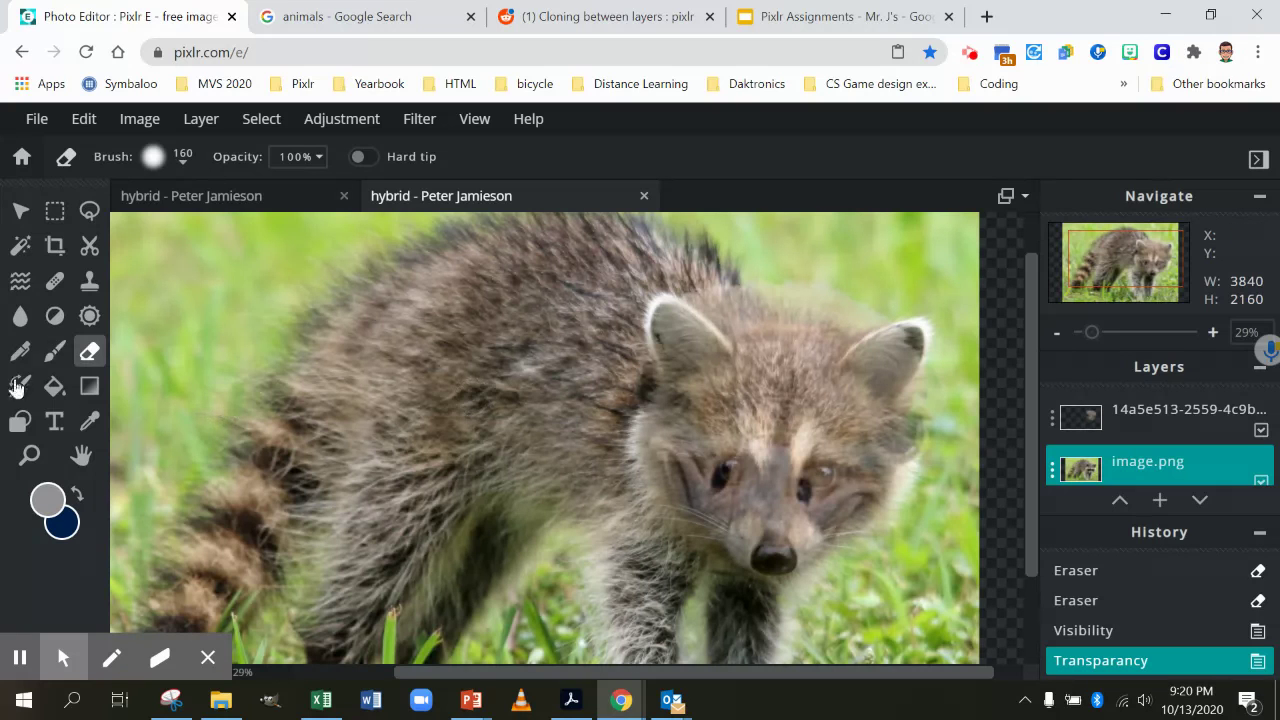
left_click(89, 290)
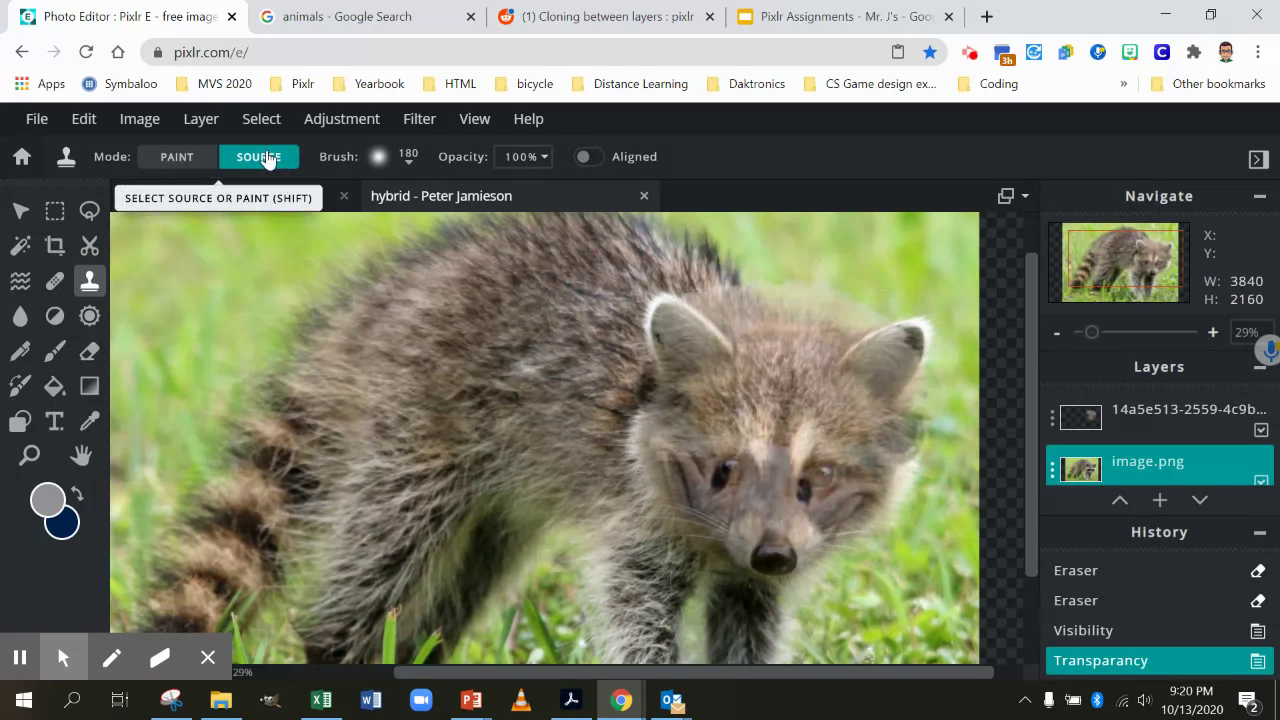
left_click(917, 288)
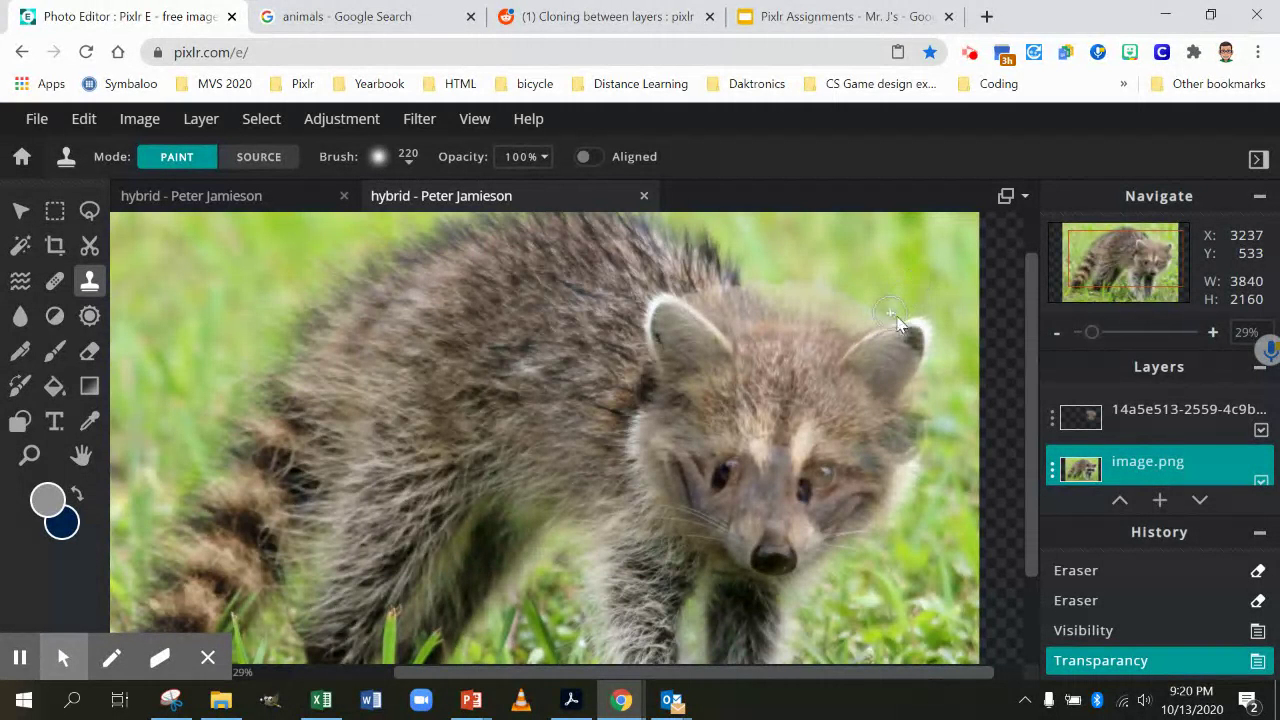
left_click_drag(897, 318, 943, 363)
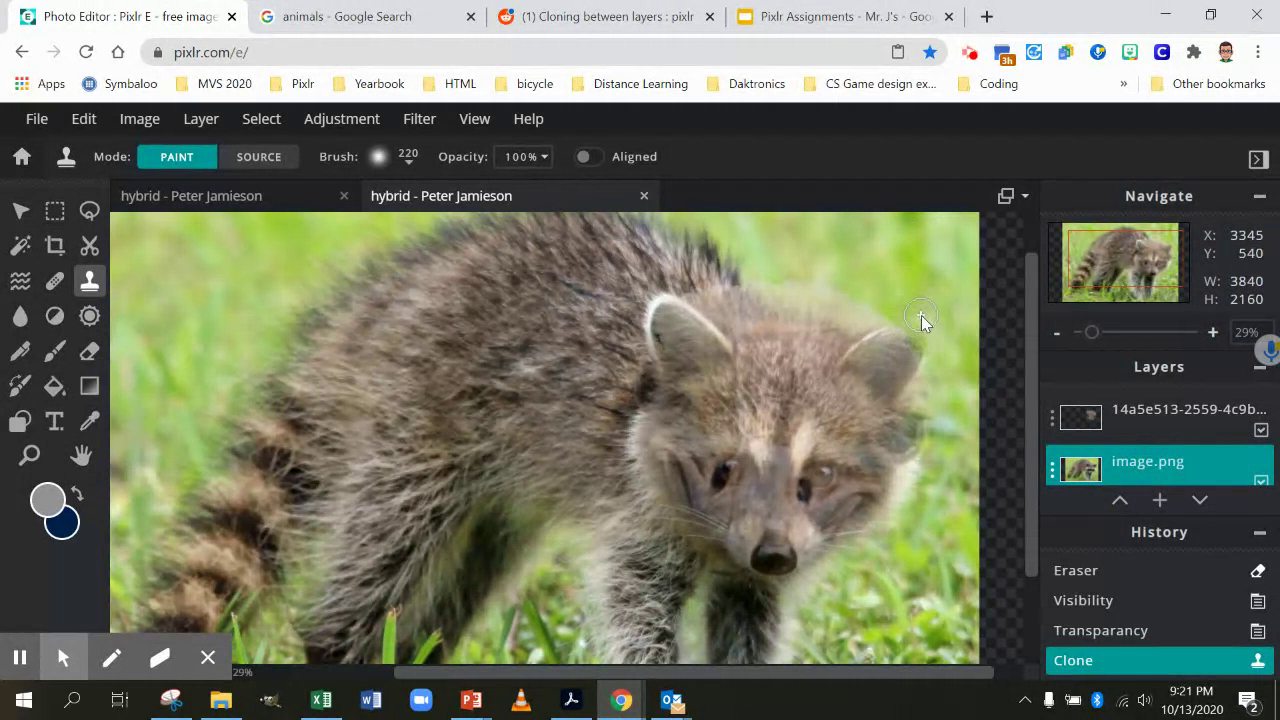
mouse_move(921, 316)
left_mouse_down()
mouse_move(940, 354)
mouse_move(929, 381)
mouse_move(924, 330)
left_mouse_up()
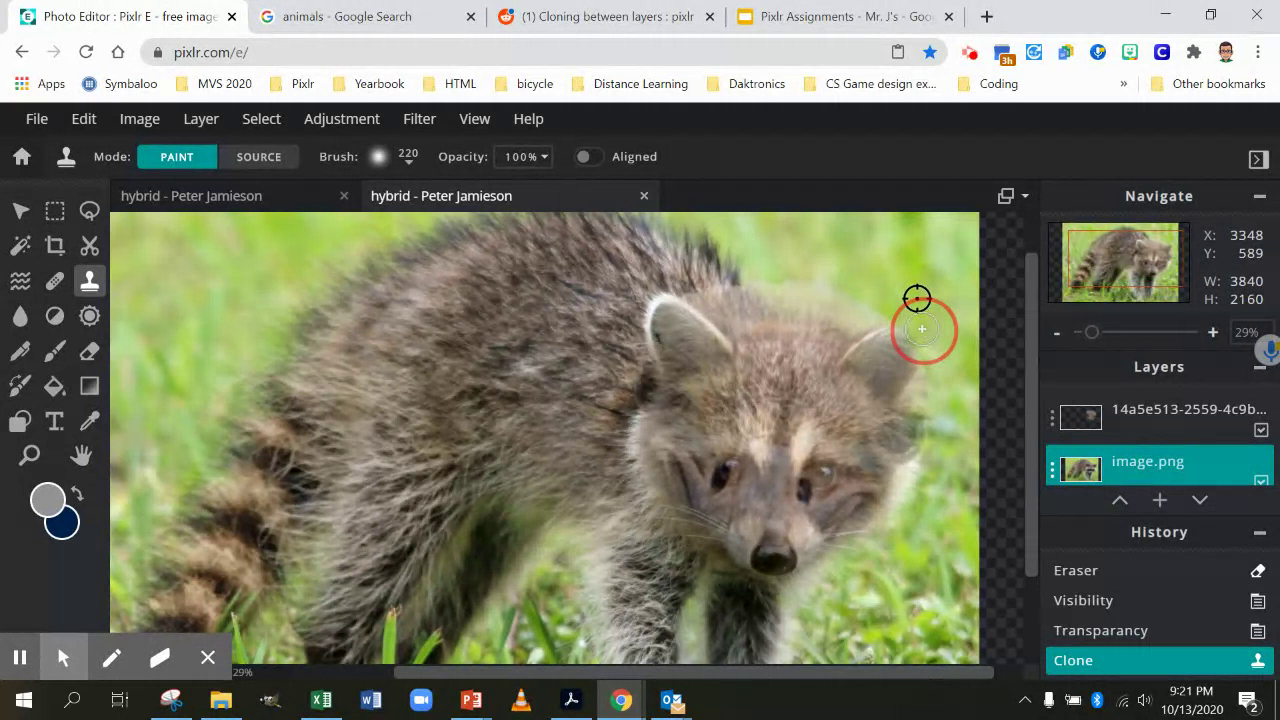
left_click_drag(922, 330, 924, 330)
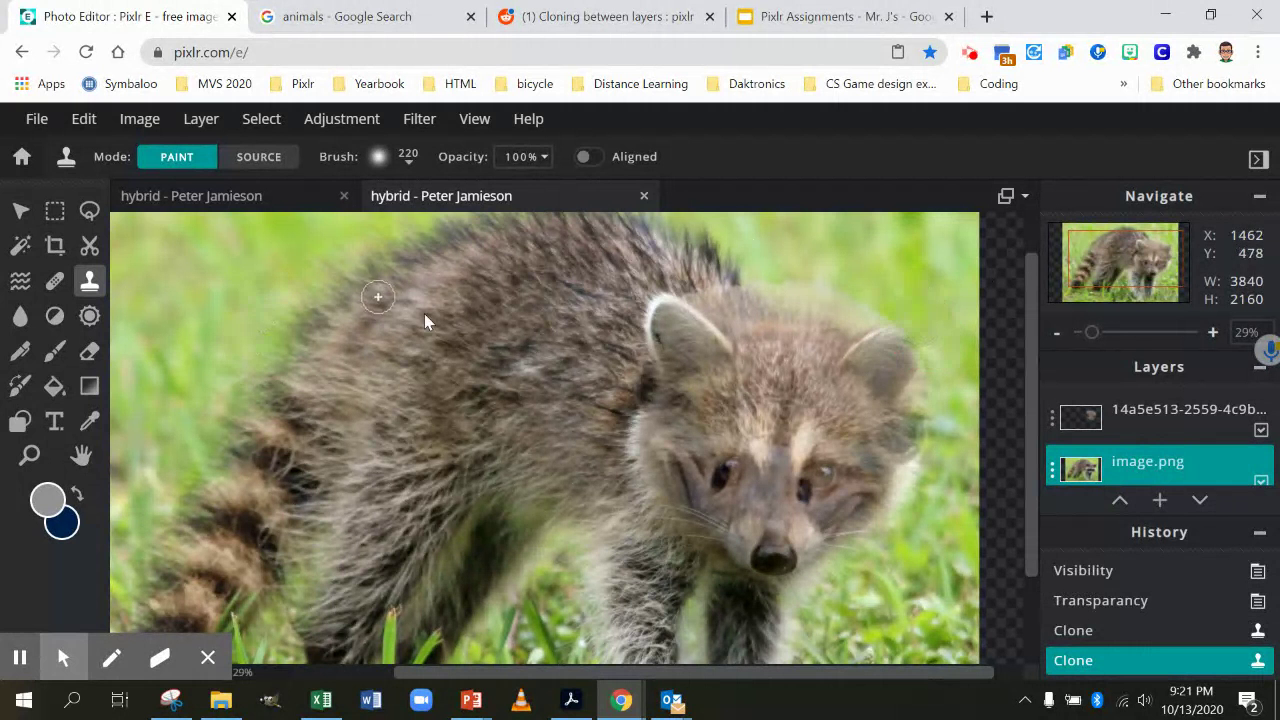
left_click(262, 160)
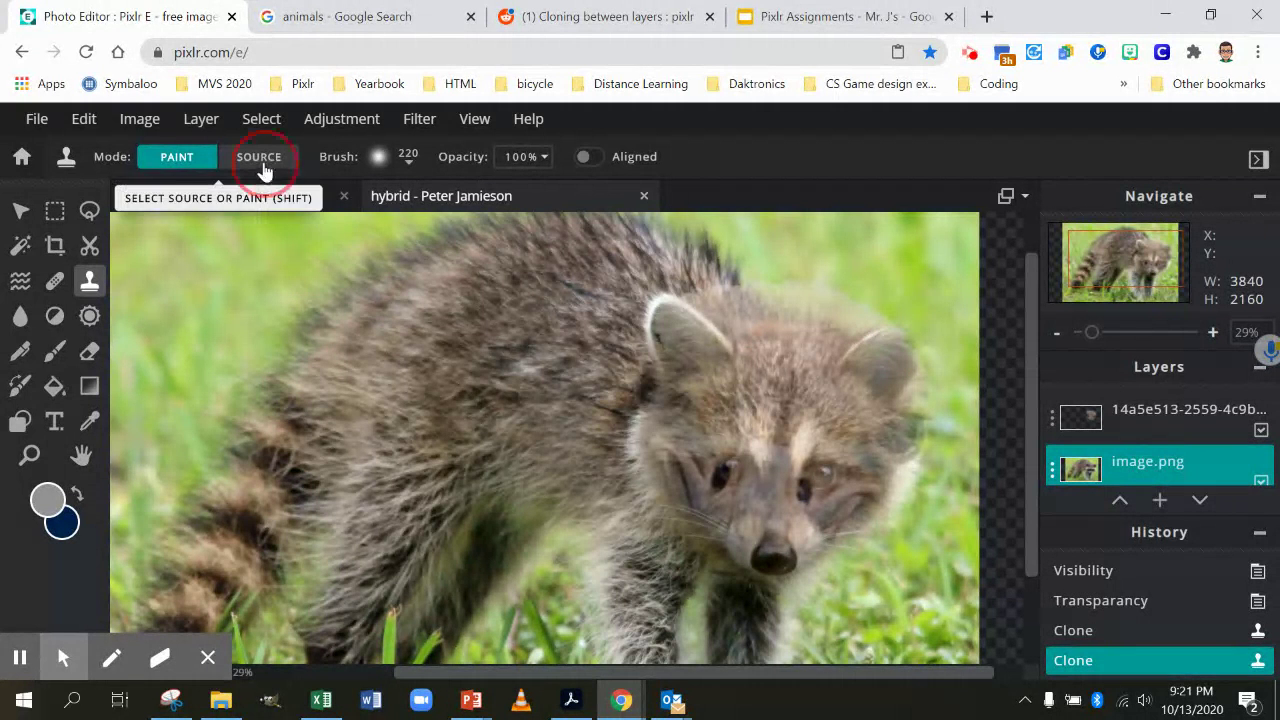
left_click(620, 340)
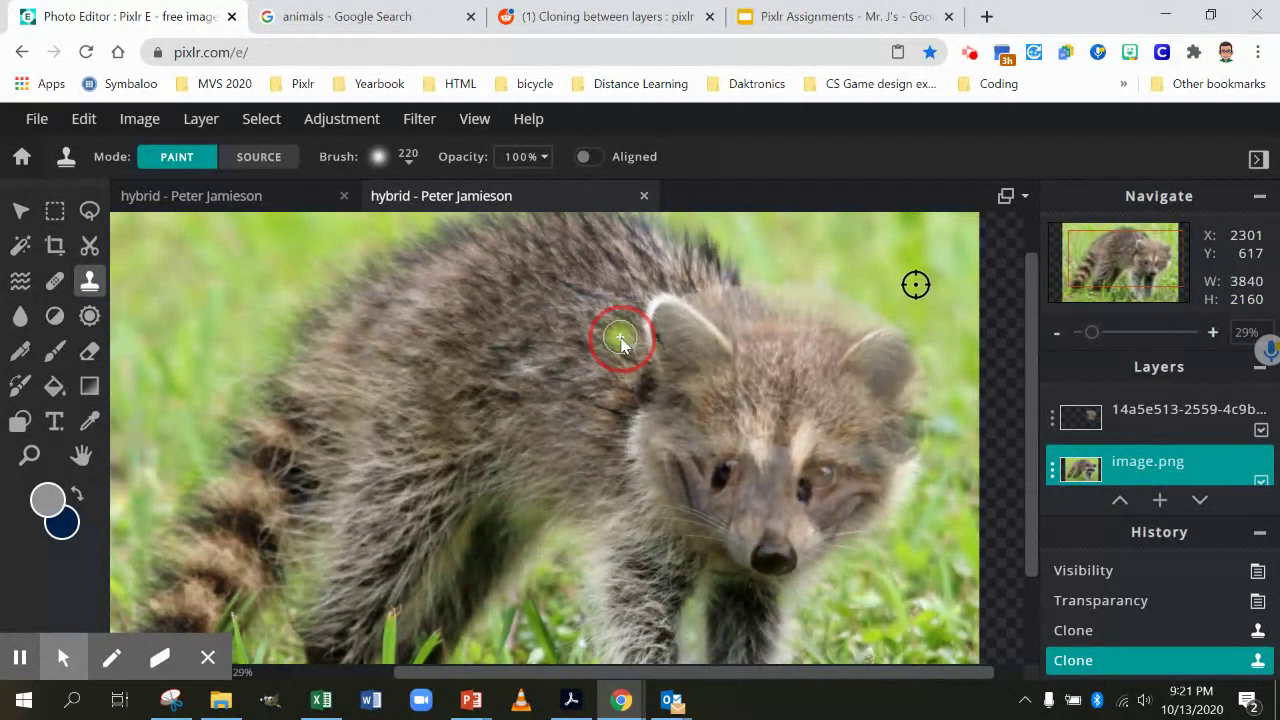
left_click(620, 340)
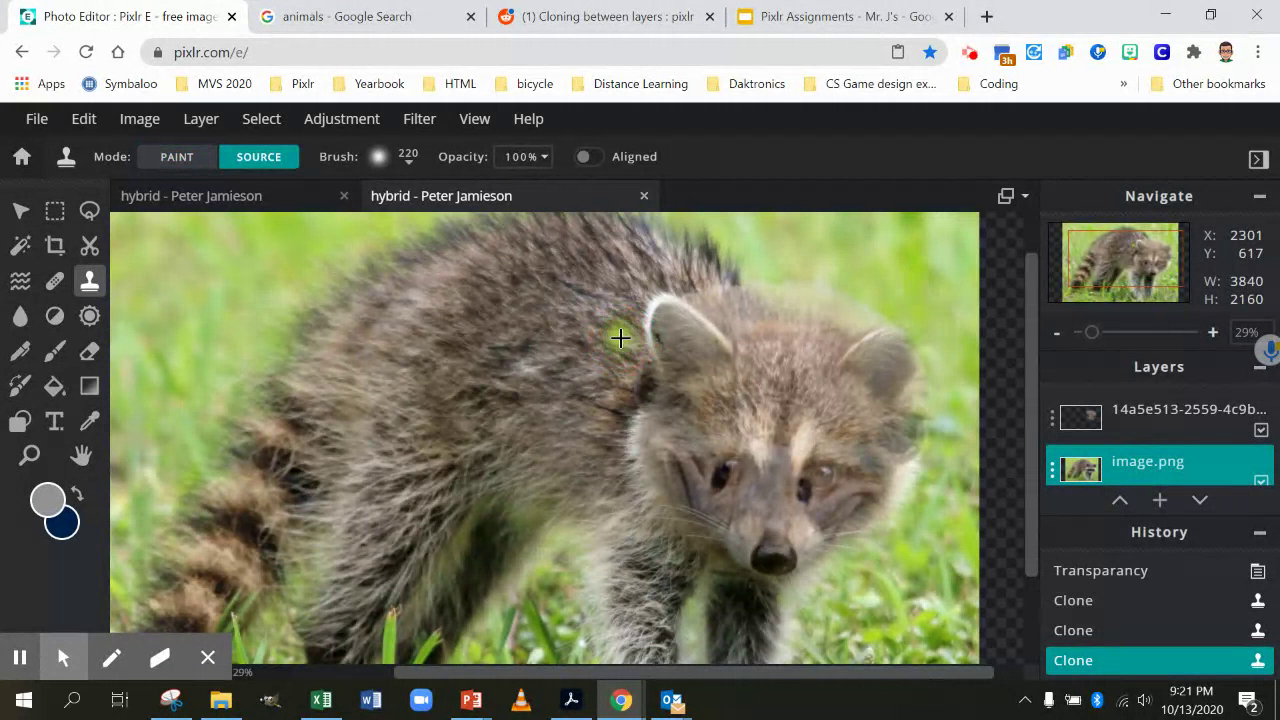
key("ctrl+z")
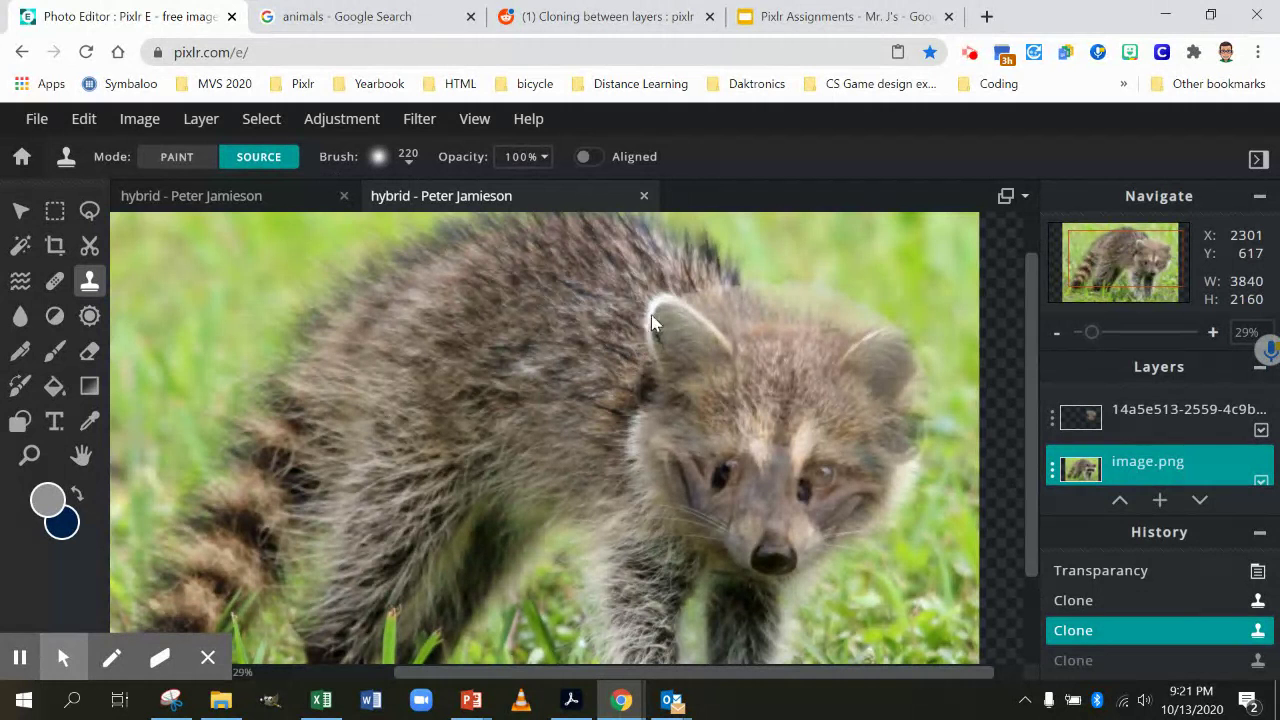
- Sample the back fur beside the raccoon's left-hand ear and clone it over that ear's white rim
left_click(628, 307)
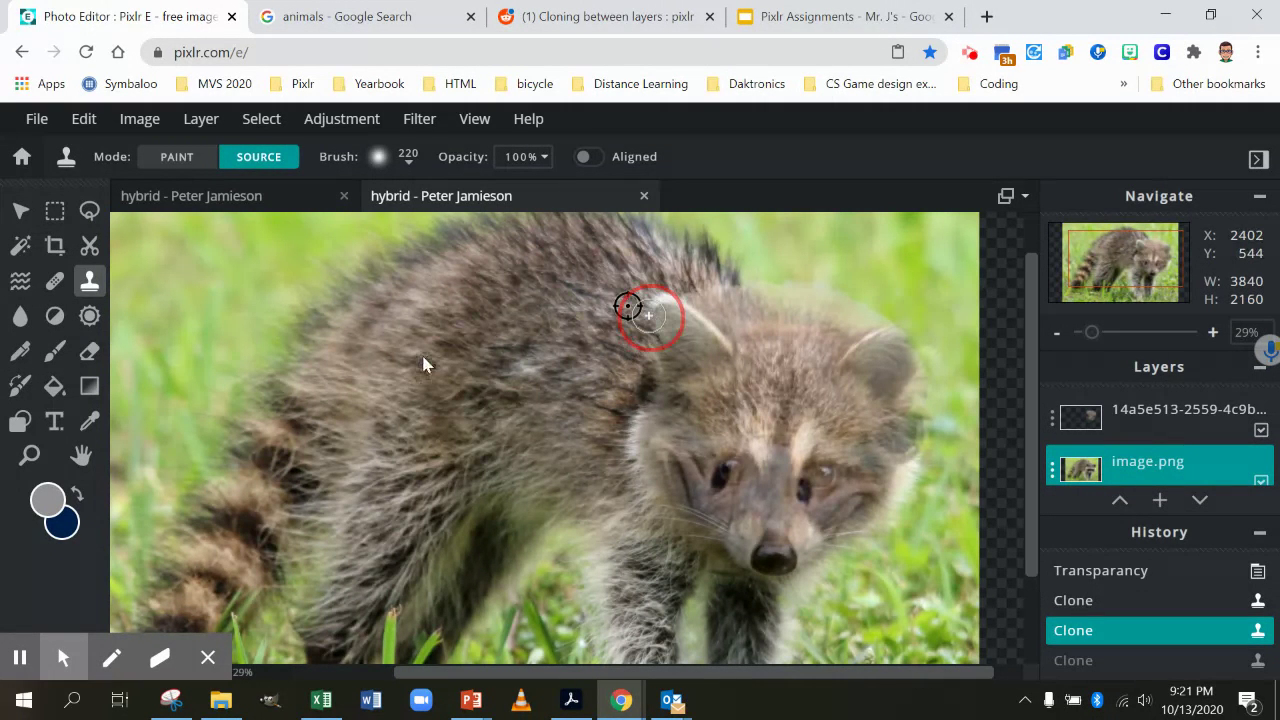
left_click(572, 427)
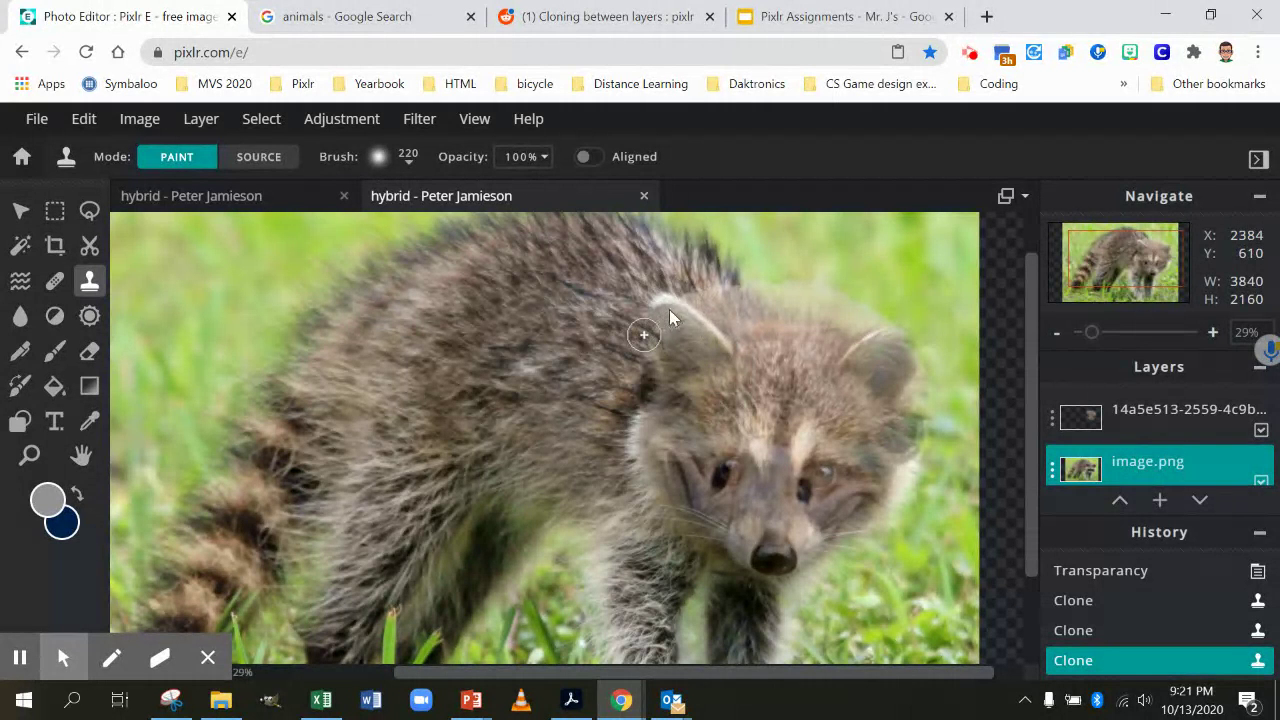
left_click_drag(691, 294, 705, 297)
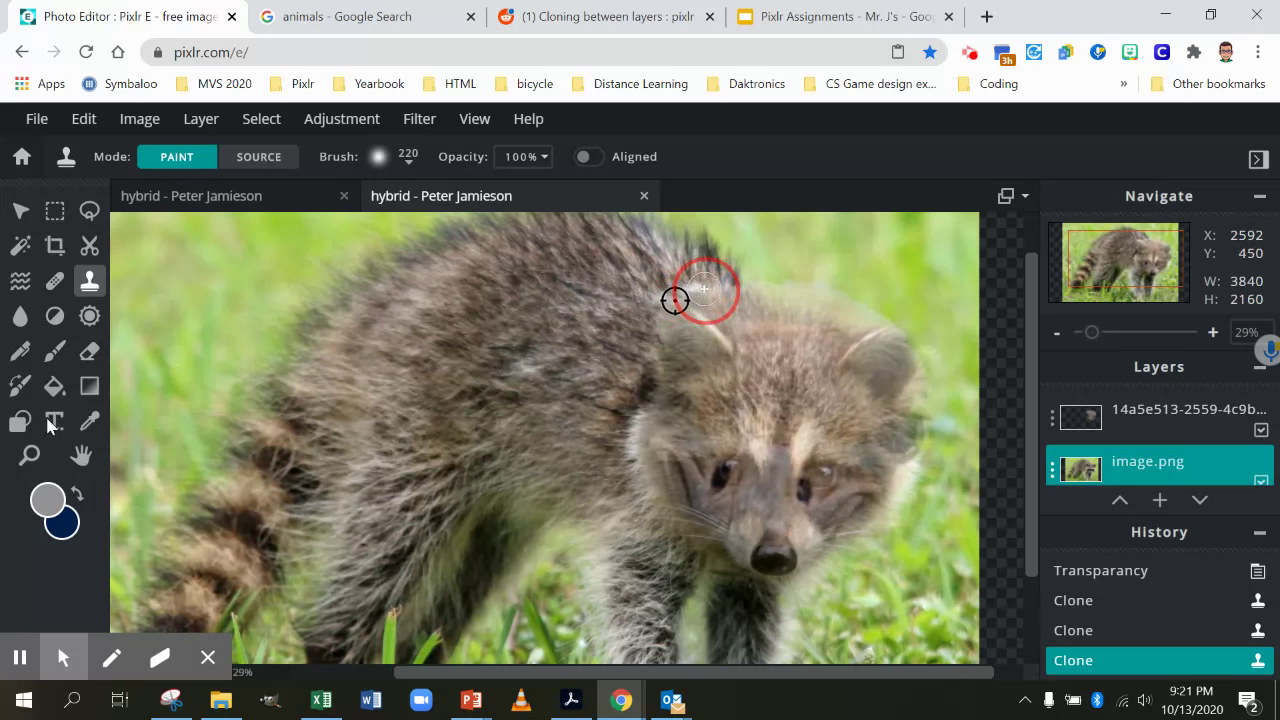
left_click_drag(705, 290, 645, 224)
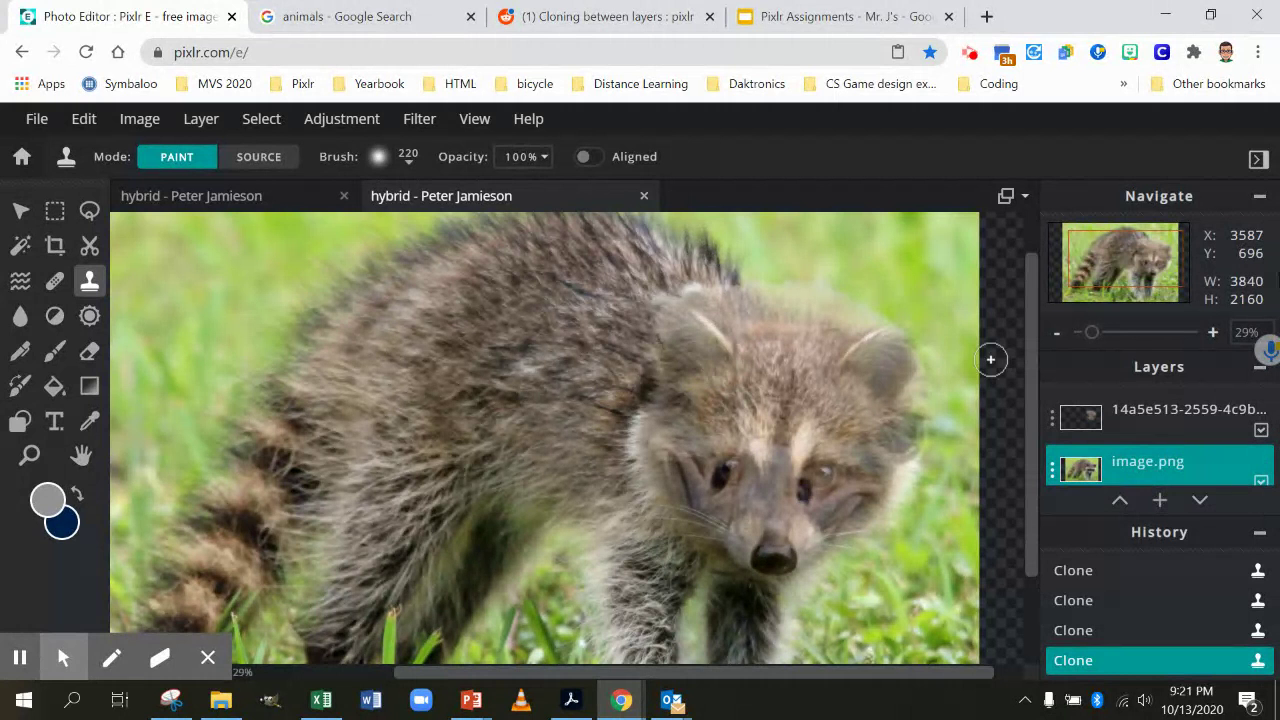
- Set the ostrich head layer's transparency to 100 and close its layer settings
double_click(1140, 410)
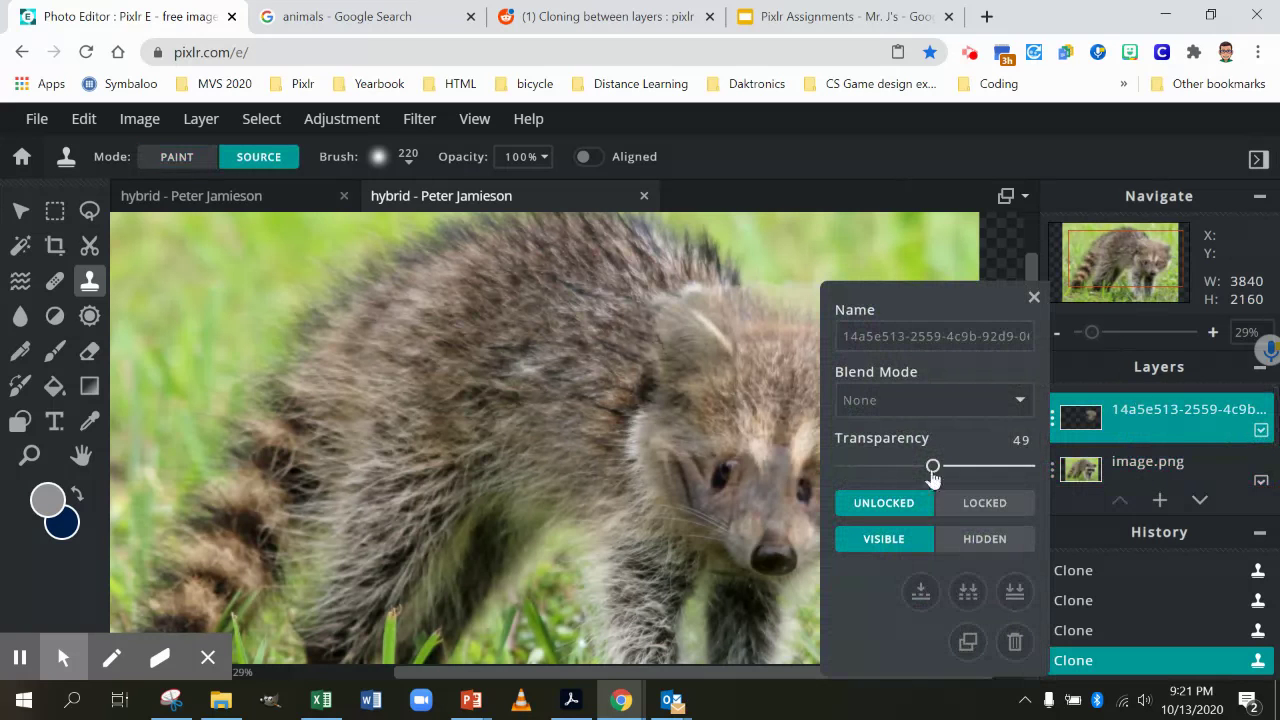
left_click_drag(933, 470, 1040, 468)
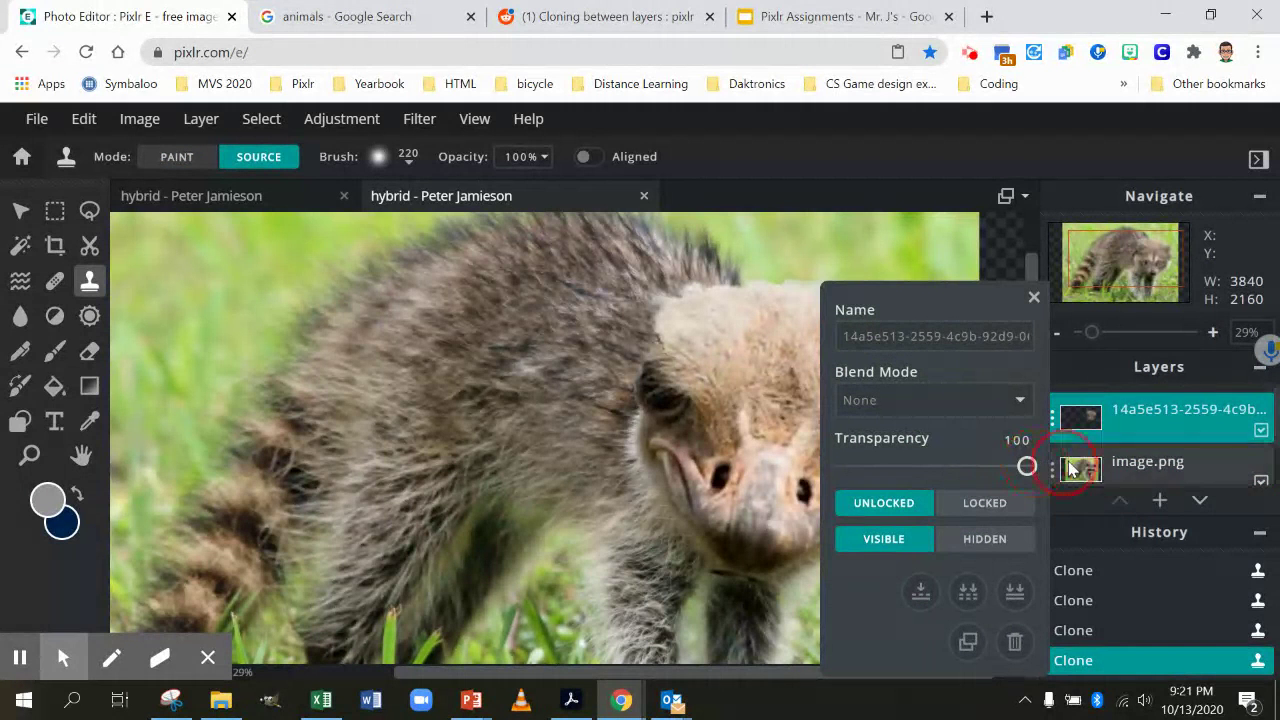
left_click(1033, 296)
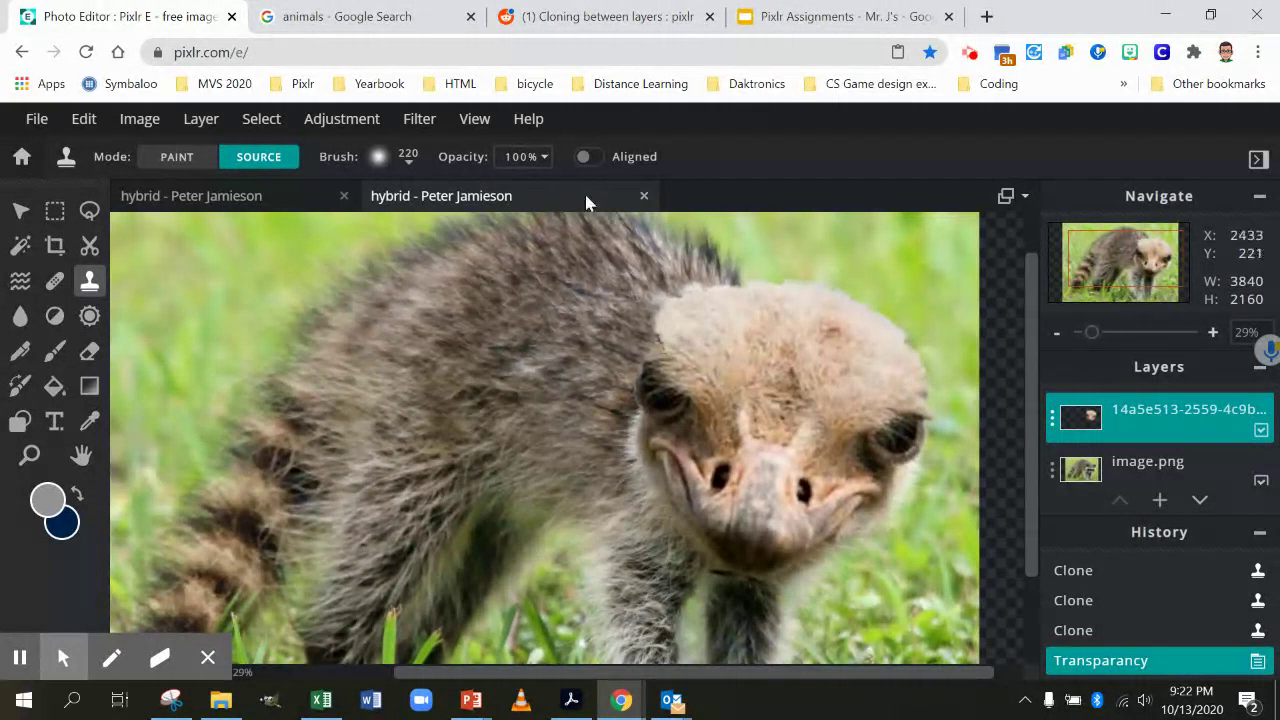
- Try a temperature and tint adjustment on the ostrich head layer and discard it
left_click(319, 121)
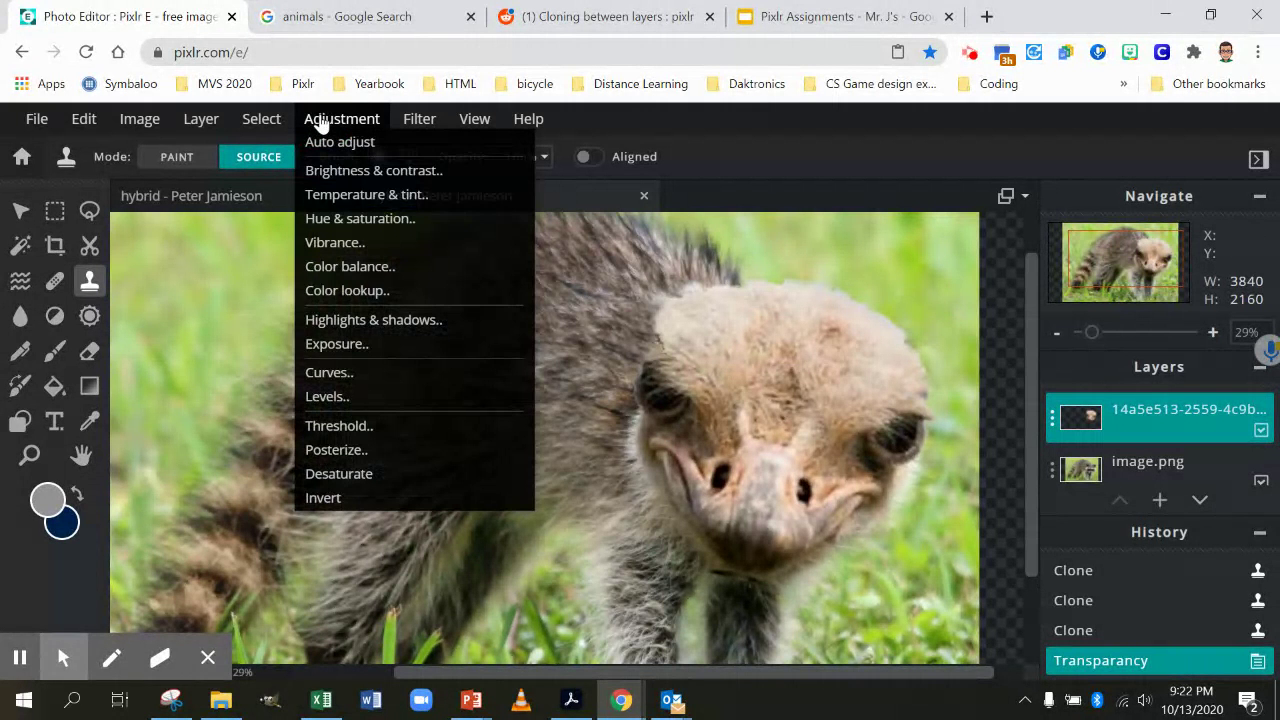
left_click(322, 200)
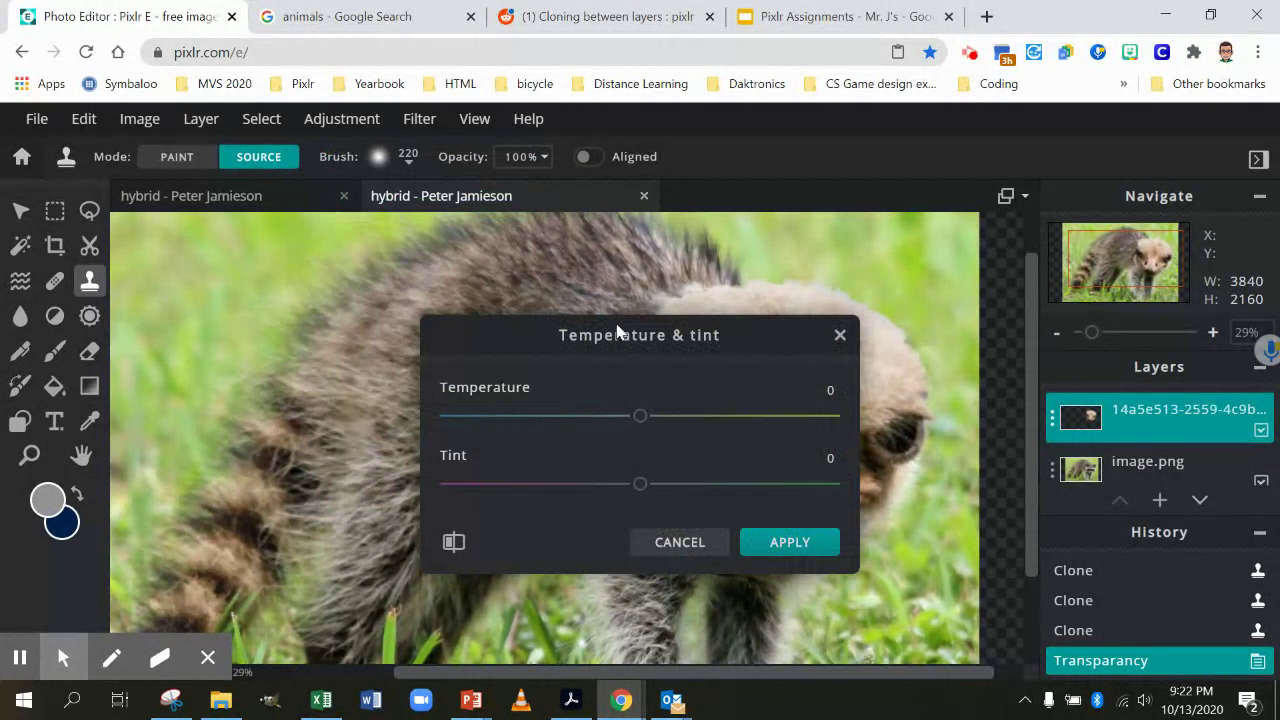
left_click_drag(630, 340, 313, 264)
mouse_move(324, 346)
left_mouse_down()
mouse_move(391, 343)
mouse_move(265, 344)
mouse_move(314, 343)
left_mouse_up()
mouse_move(324, 411)
left_mouse_down()
mouse_move(383, 409)
mouse_move(277, 409)
mouse_move(331, 409)
left_mouse_up()
left_click(360, 478)
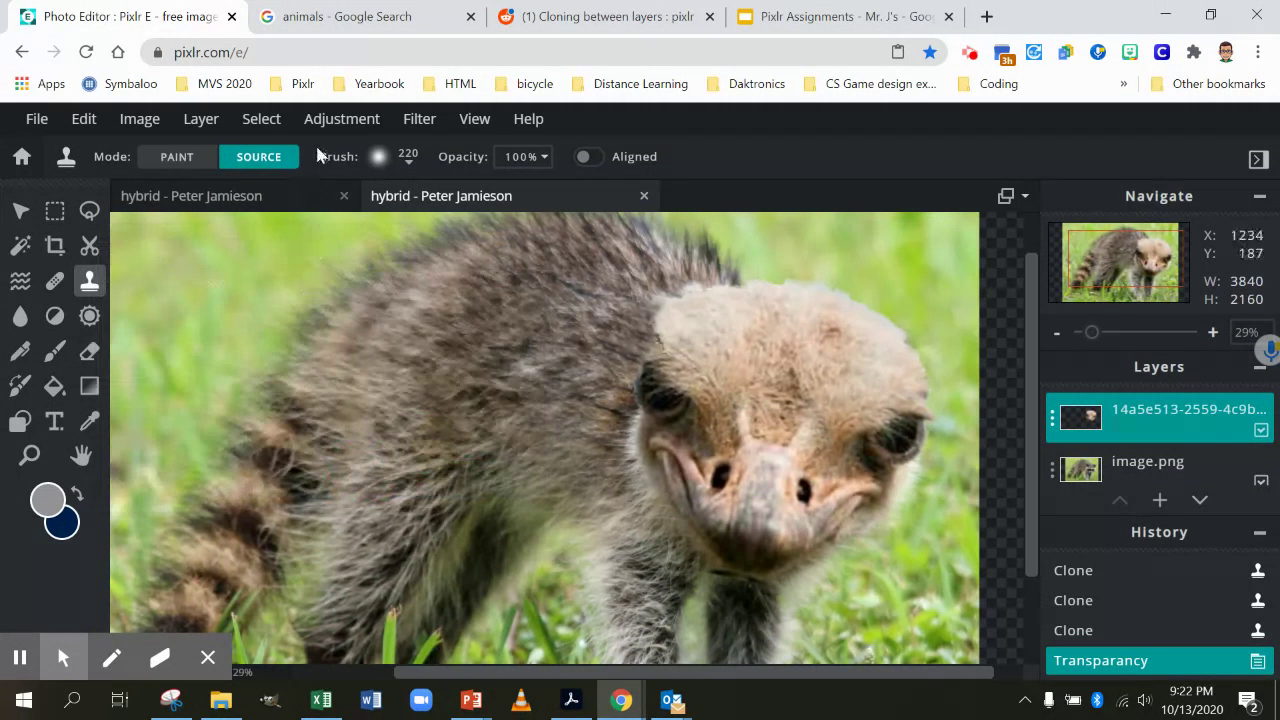
- Try a hue and saturation adjustment on the ostrich head with saturation -24 and lightness 4, test Colorize, and discard the changes
left_click(323, 124)
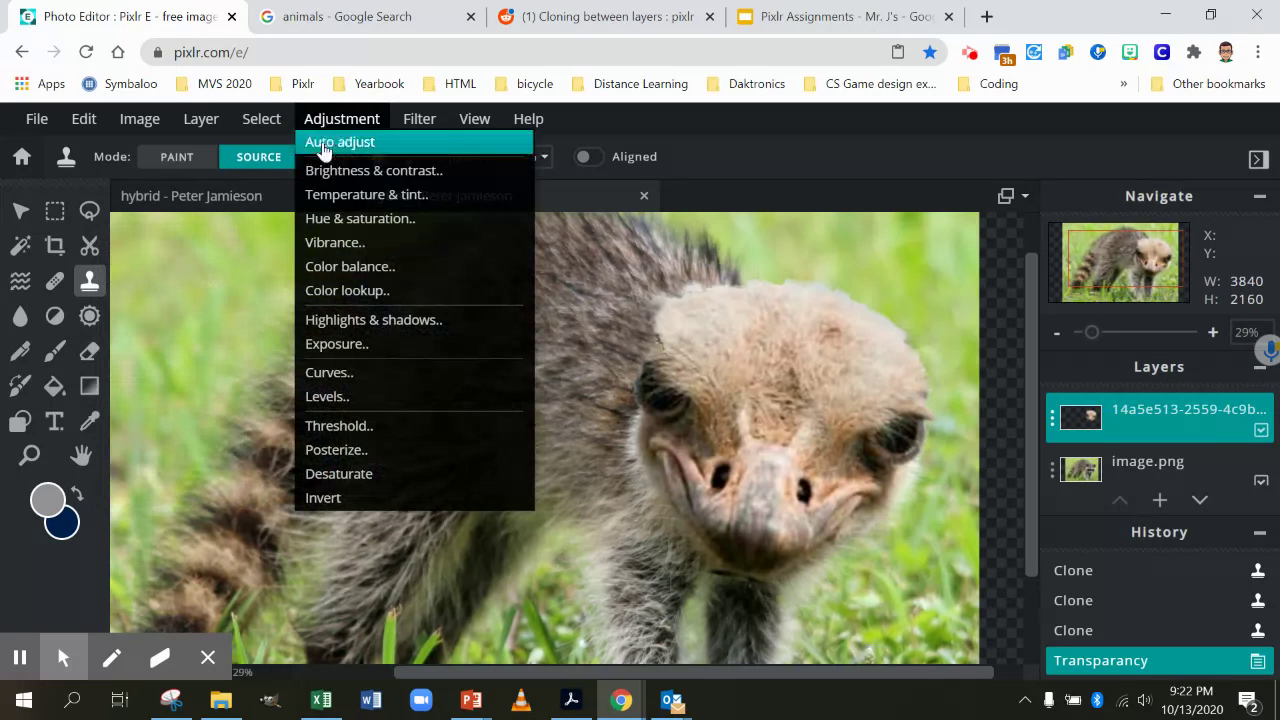
left_click(337, 217)
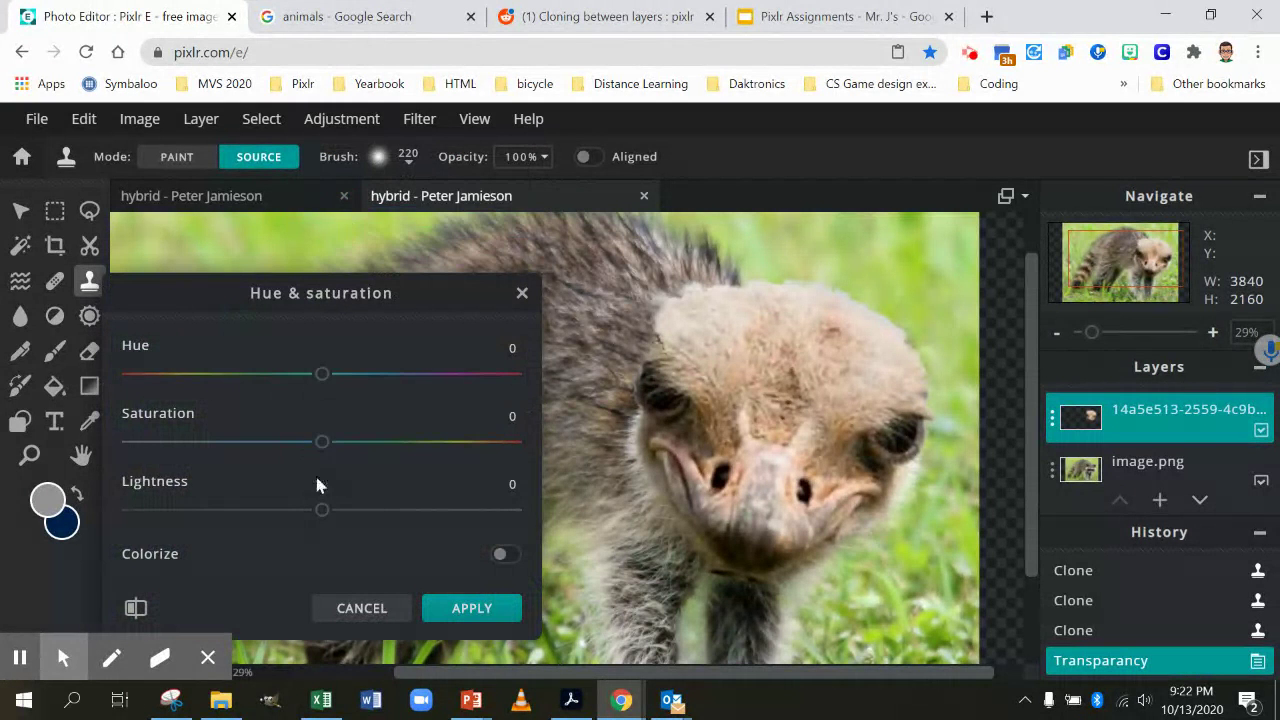
left_click_drag(322, 442, 243, 441)
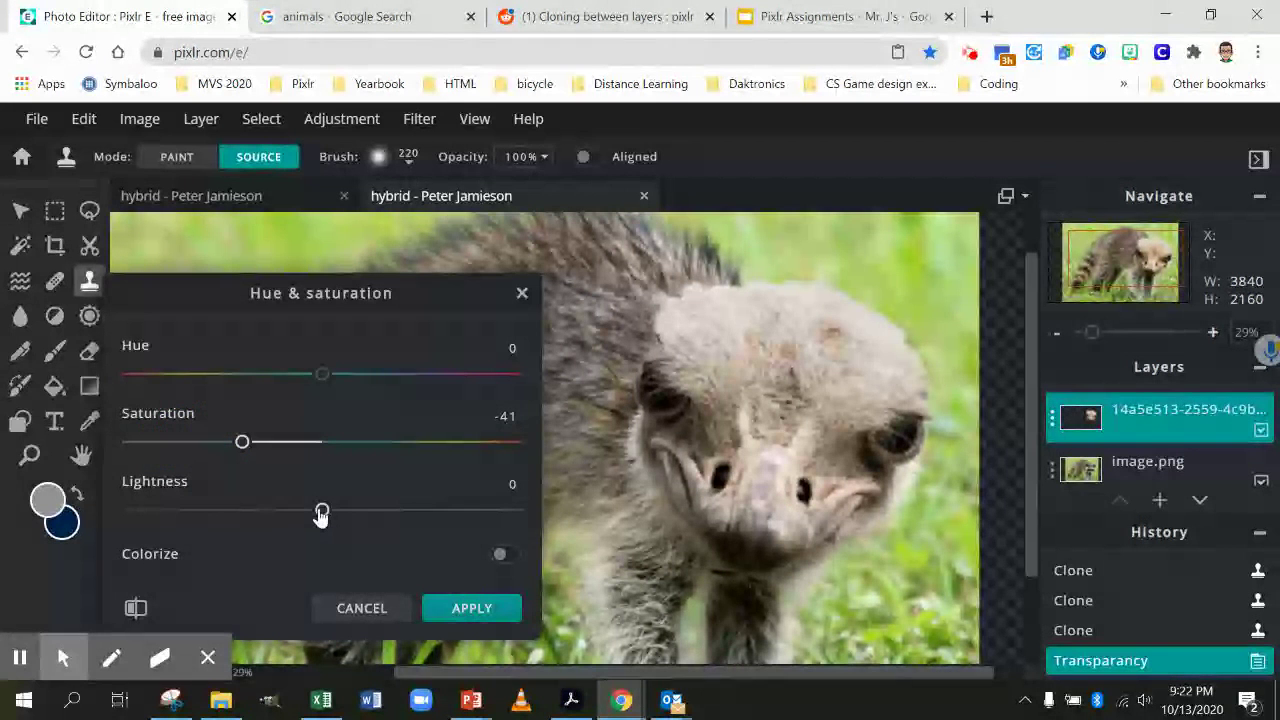
mouse_move(320, 510)
left_mouse_down()
mouse_move(380, 510)
mouse_move(243, 508)
mouse_move(340, 505)
mouse_move(328, 509)
left_mouse_up()
left_click_drag(245, 443, 275, 449)
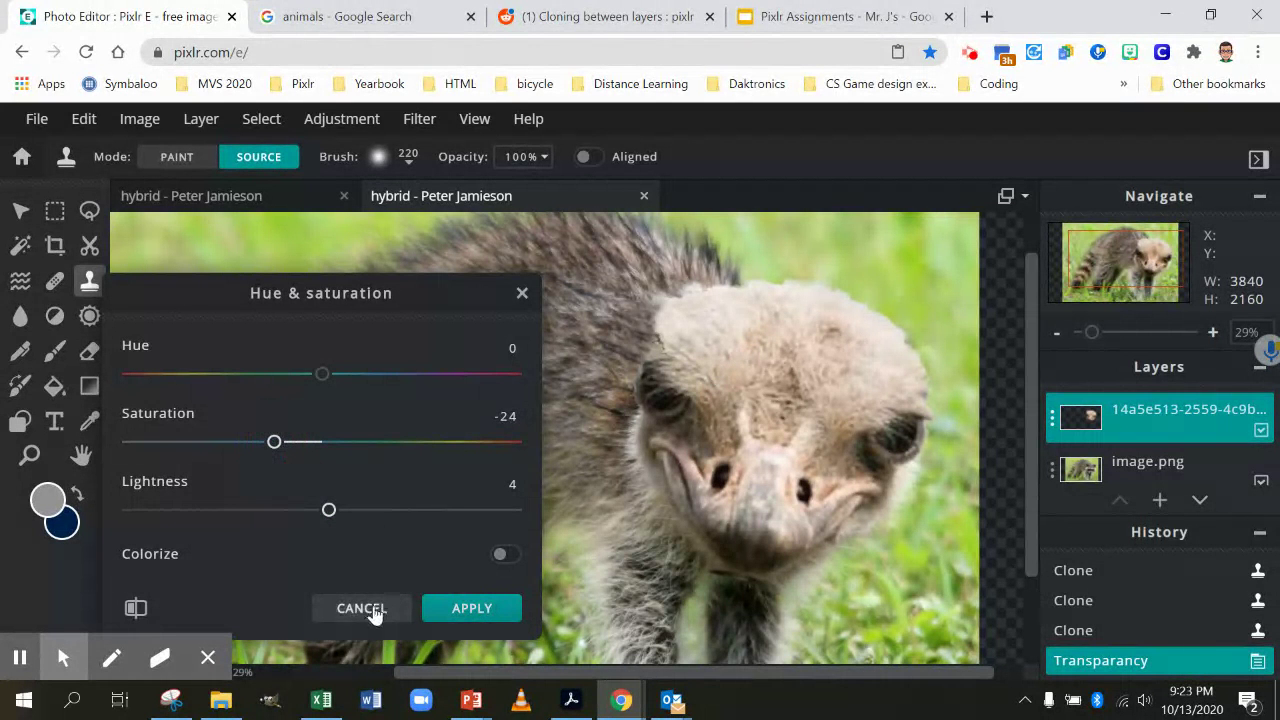
left_click(502, 556)
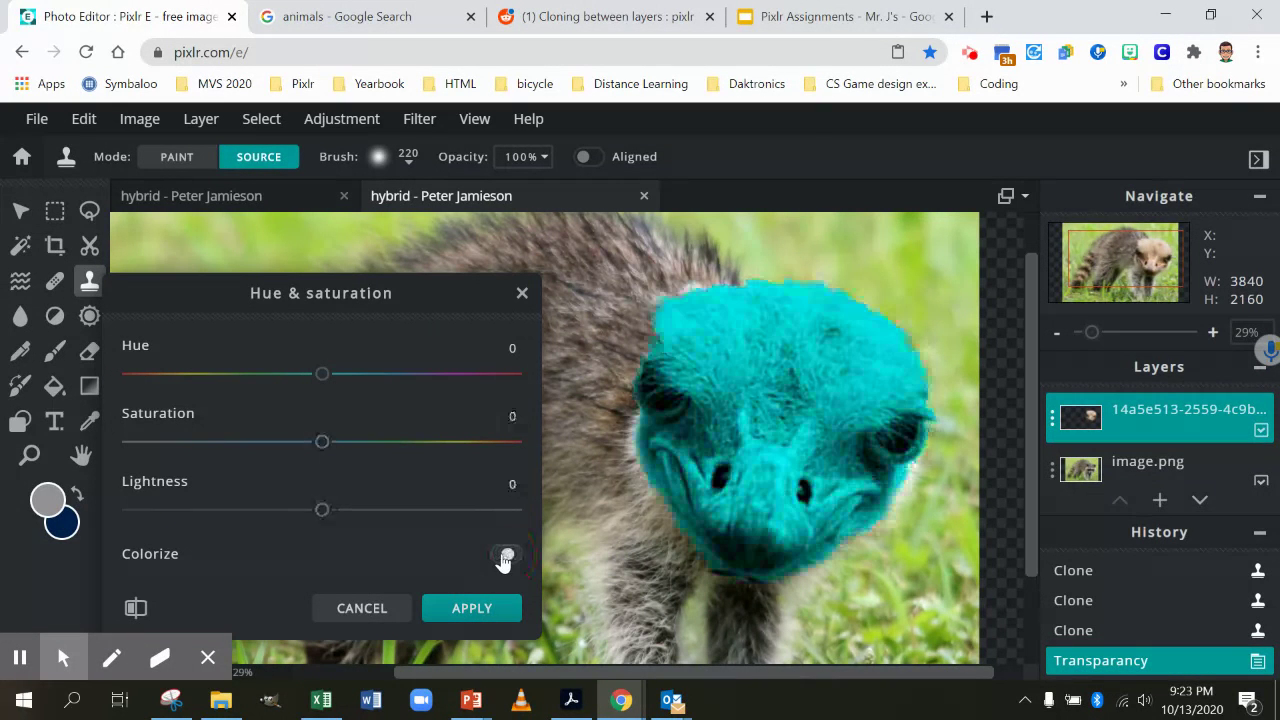
left_click(380, 607)
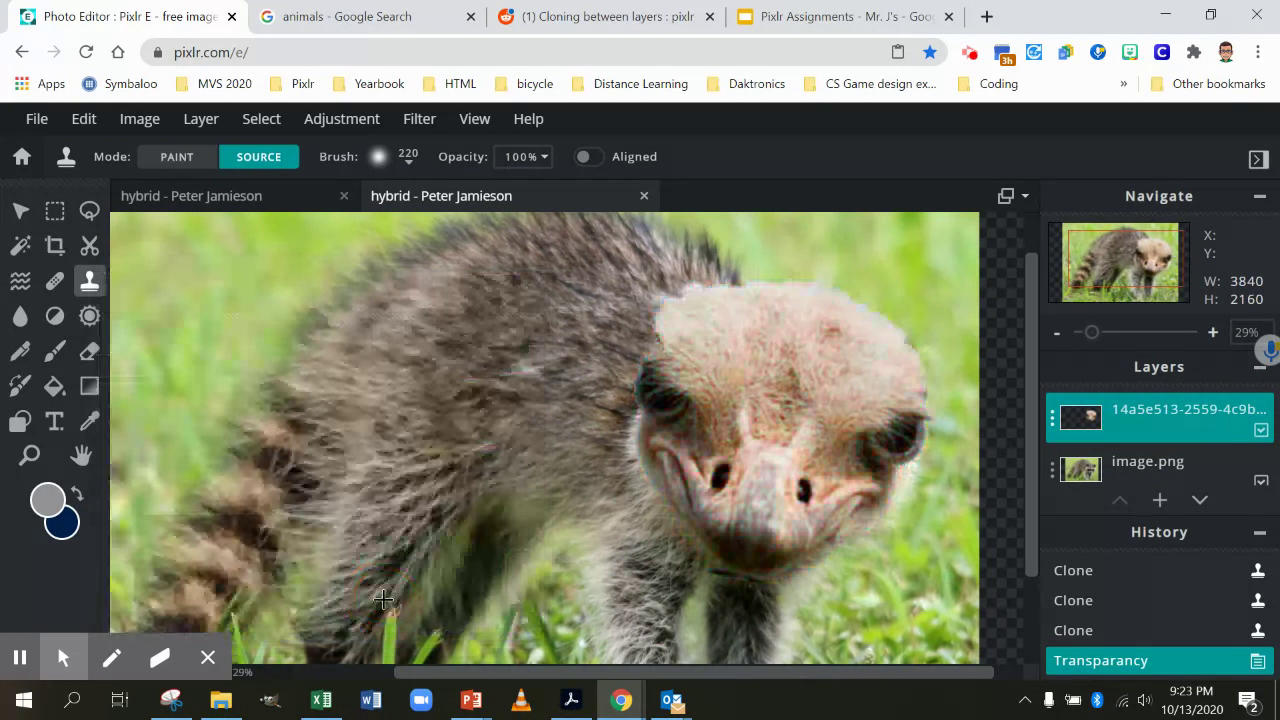
- Try a midtones color balance of red -10 and green -2 on the ostrich head and discard it
left_click(345, 120)
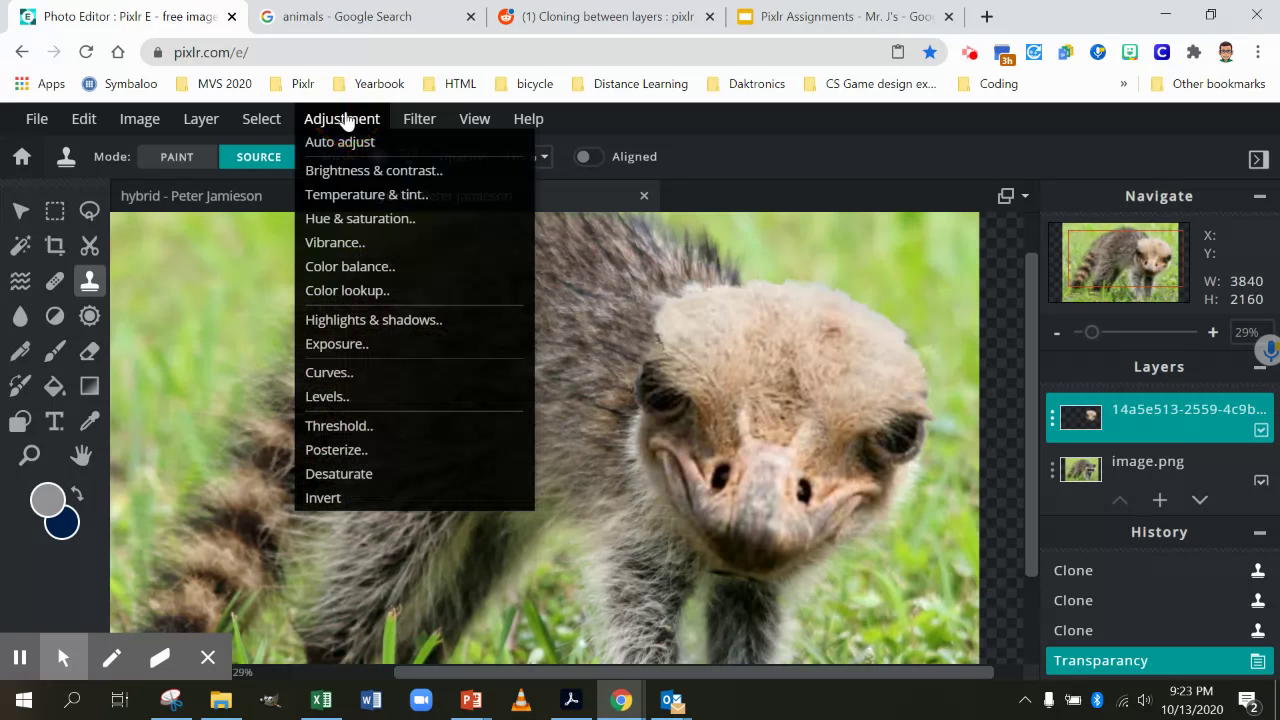
left_click(345, 266)
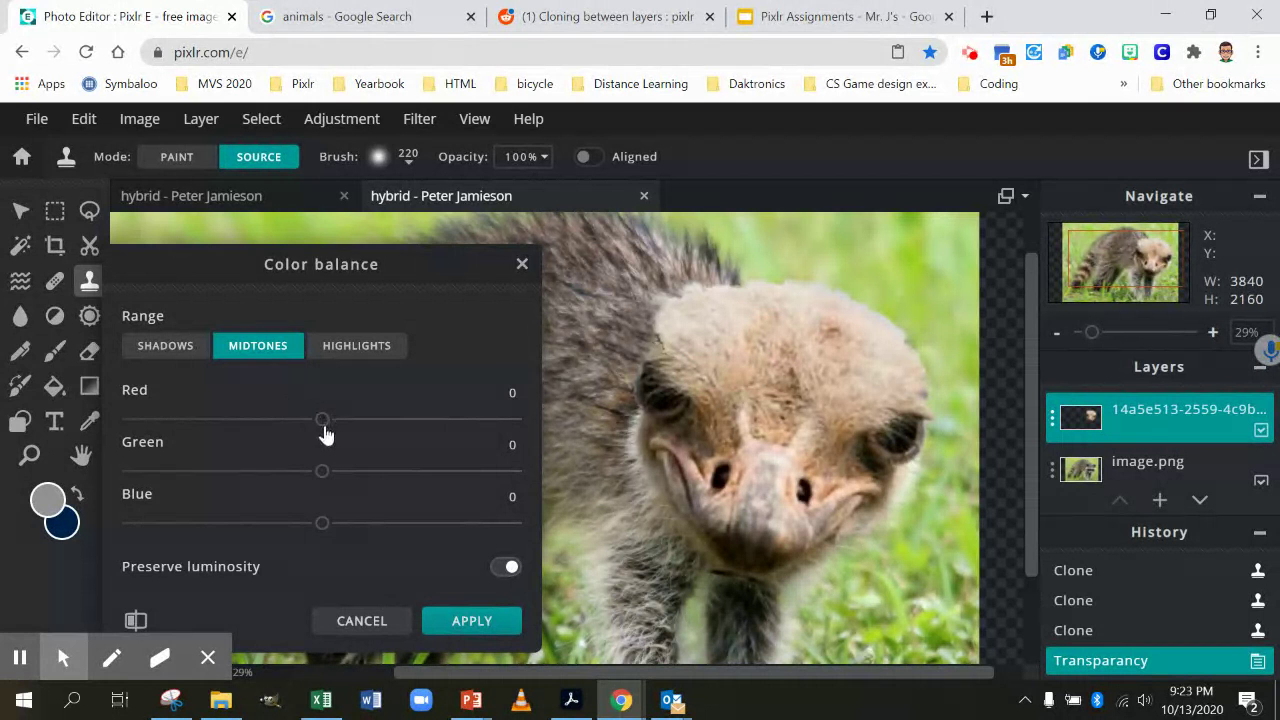
mouse_move(322, 423)
left_mouse_down()
mouse_move(409, 420)
mouse_move(284, 418)
mouse_move(302, 420)
left_mouse_up()
mouse_move(297, 471)
left_mouse_down()
mouse_move(362, 463)
mouse_move(282, 465)
mouse_move(318, 471)
left_mouse_up()
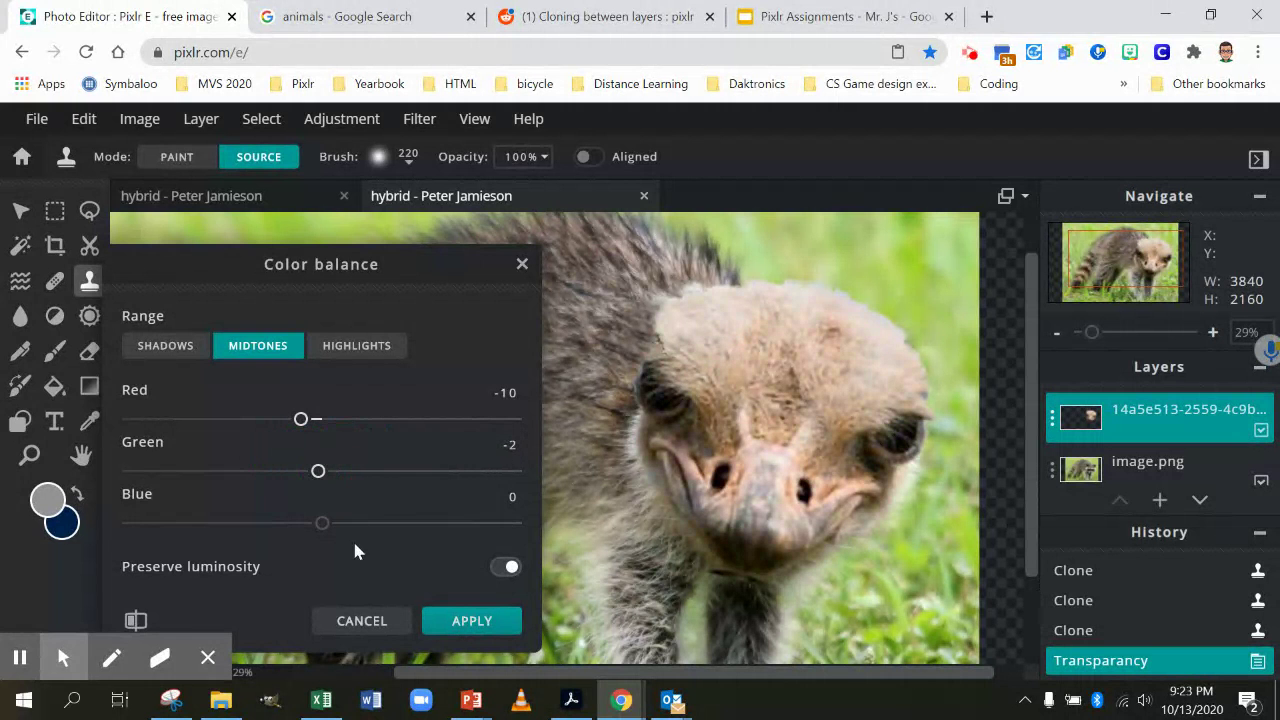
left_click(365, 618)
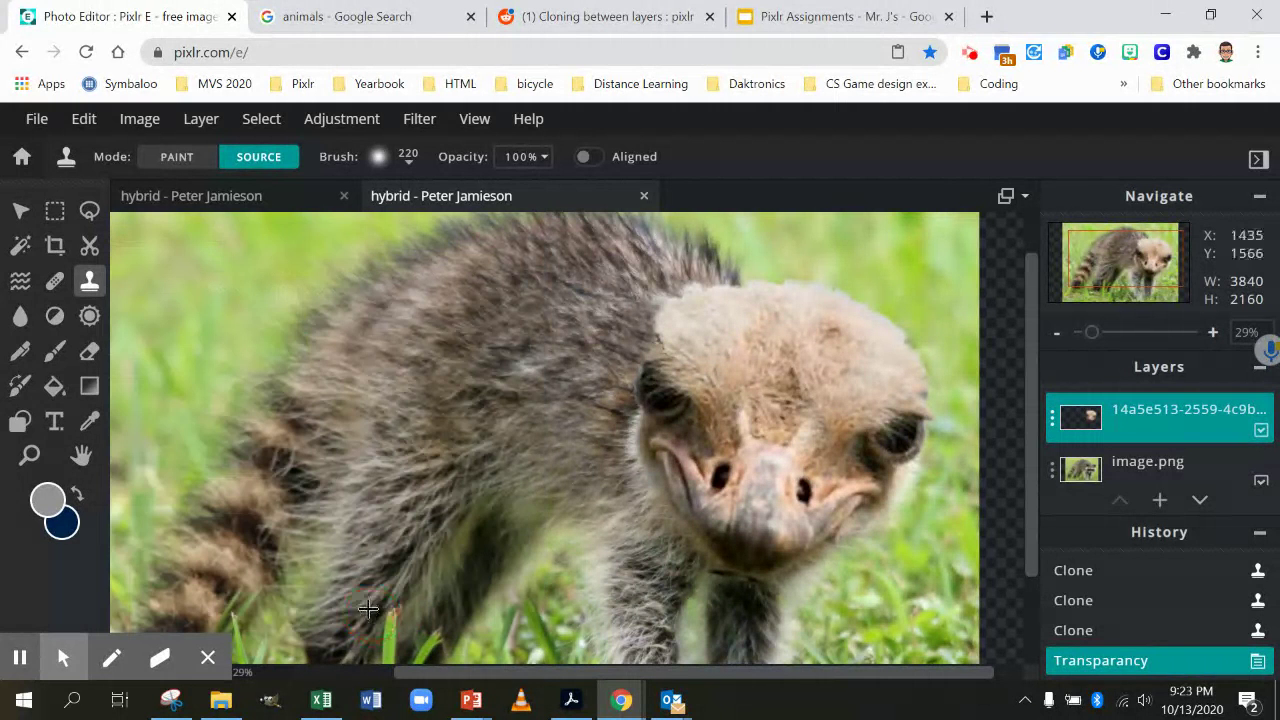
- Darken the ostrich head layer slightly with Curves by pulling the combined channel's midpoint just below the diagonal, and apply it
left_click(330, 120)
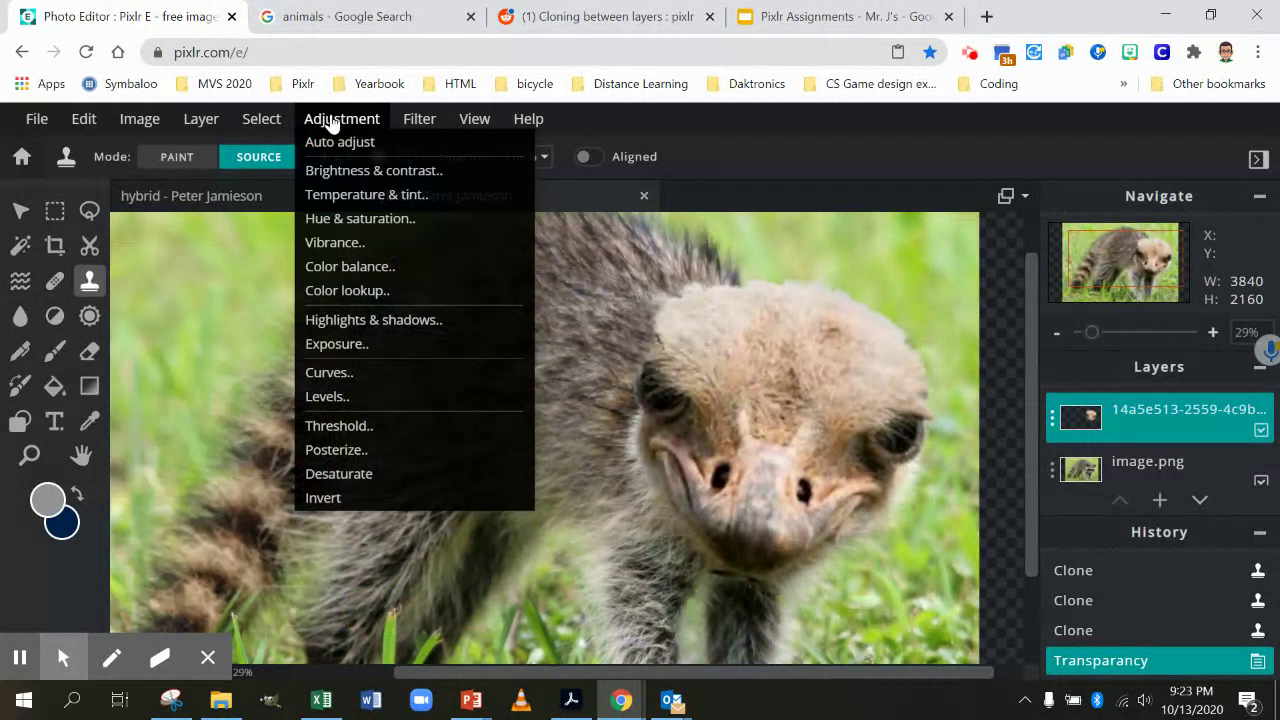
left_click(326, 376)
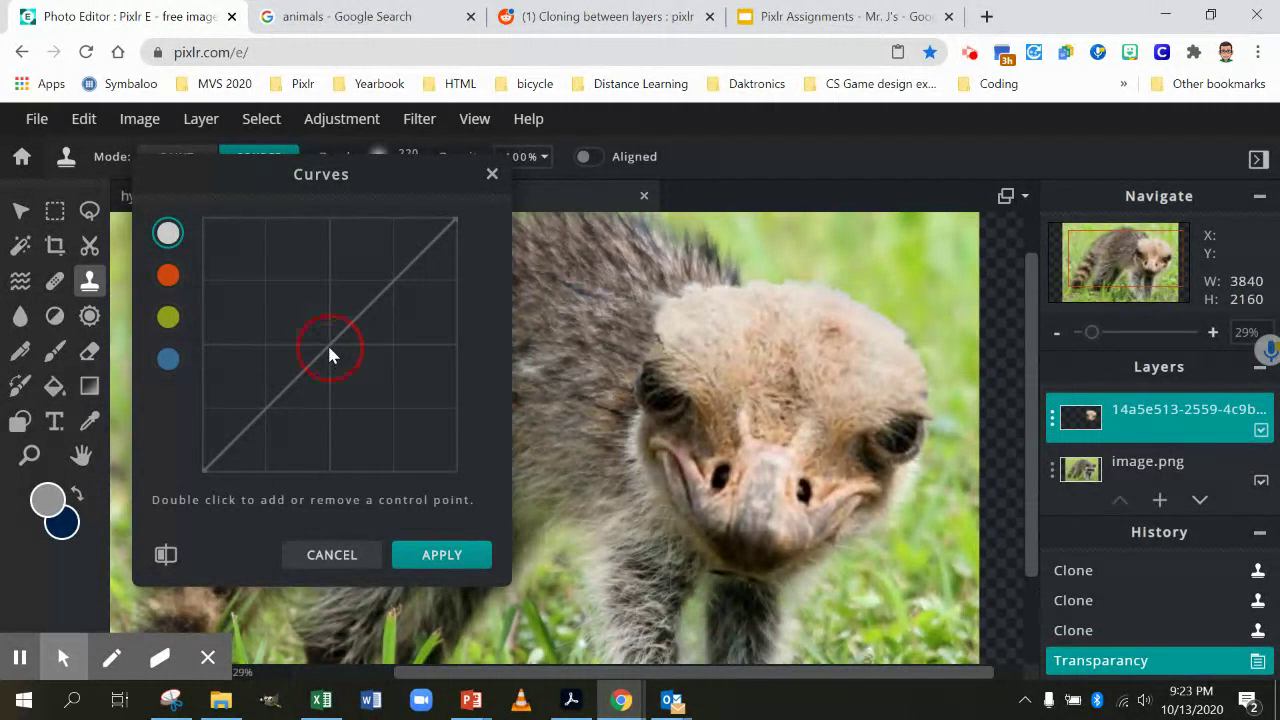
left_click_drag(330, 352, 370, 268)
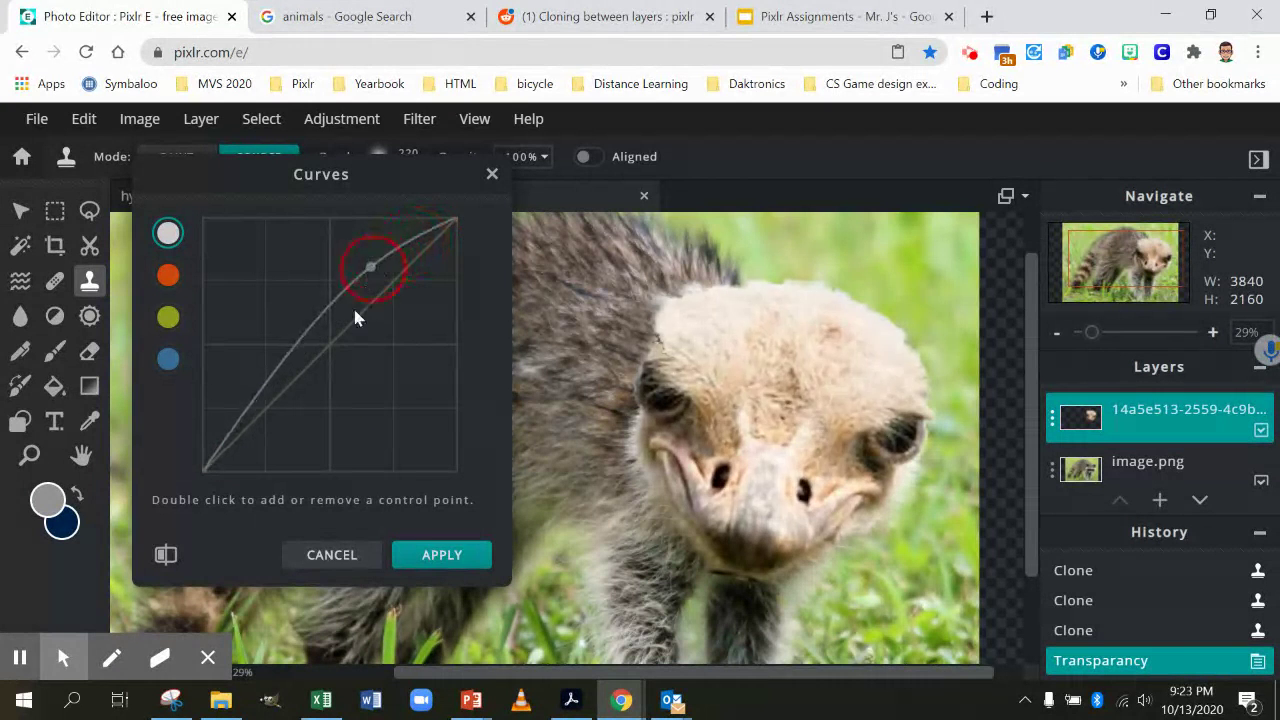
left_click_drag(355, 314, 344, 362)
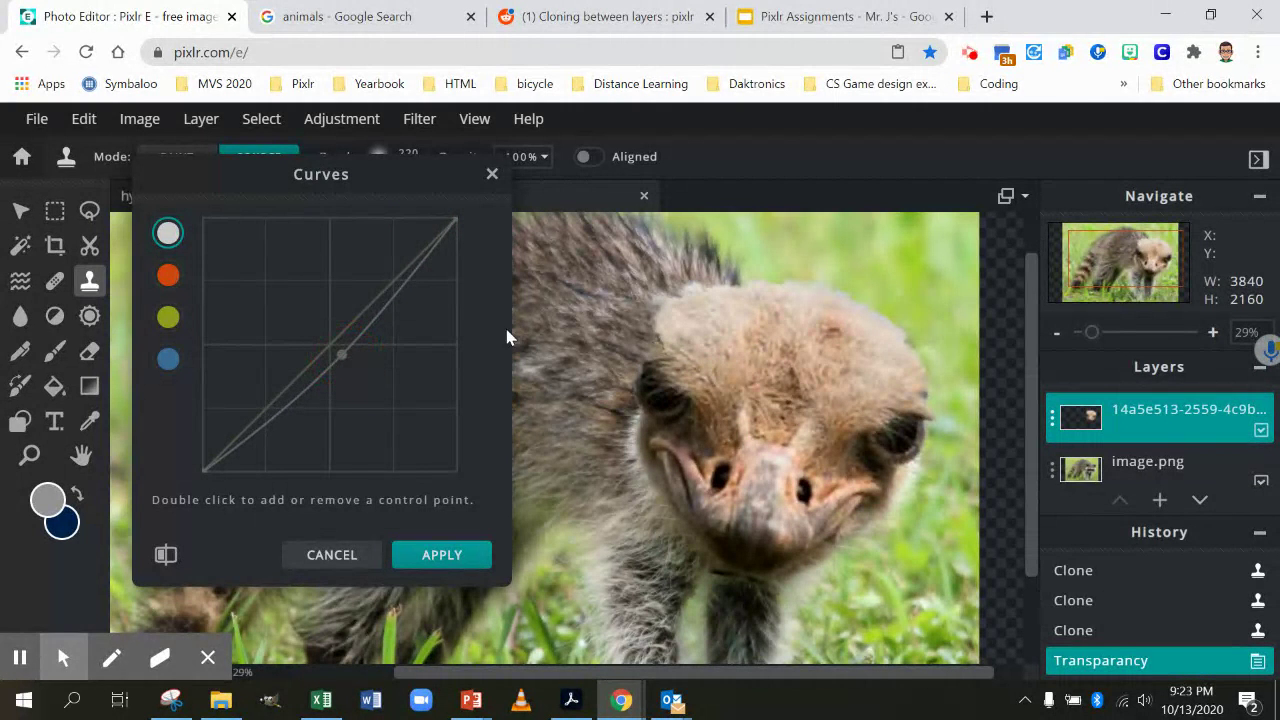
left_click(421, 560)
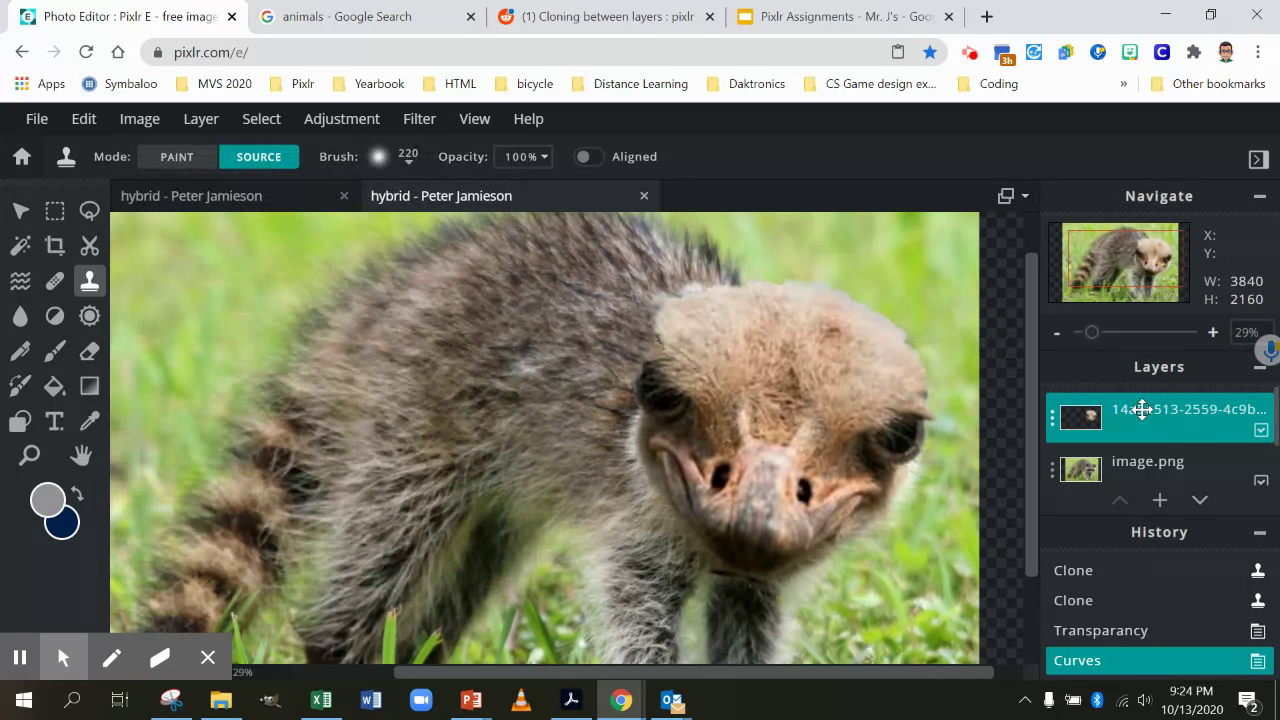
- Merge the ostrich head layer down into the raccoon image layer
left_click(199, 121)
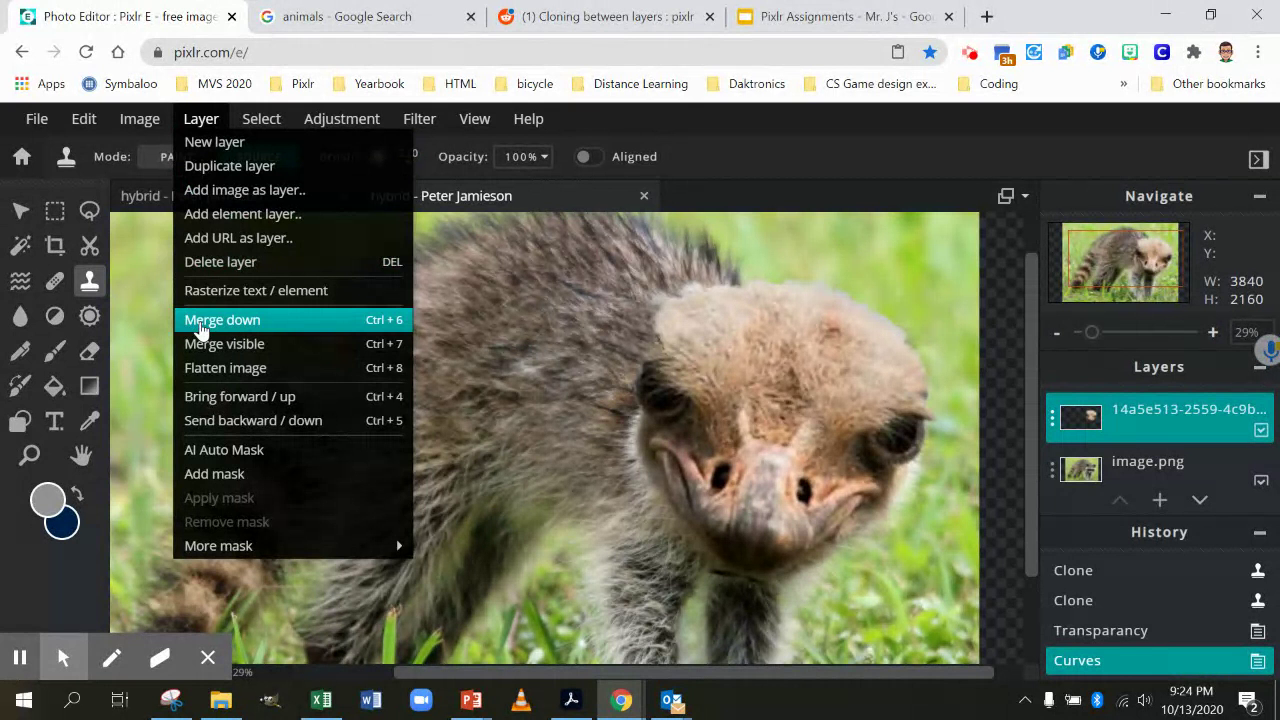
left_click(200, 322)
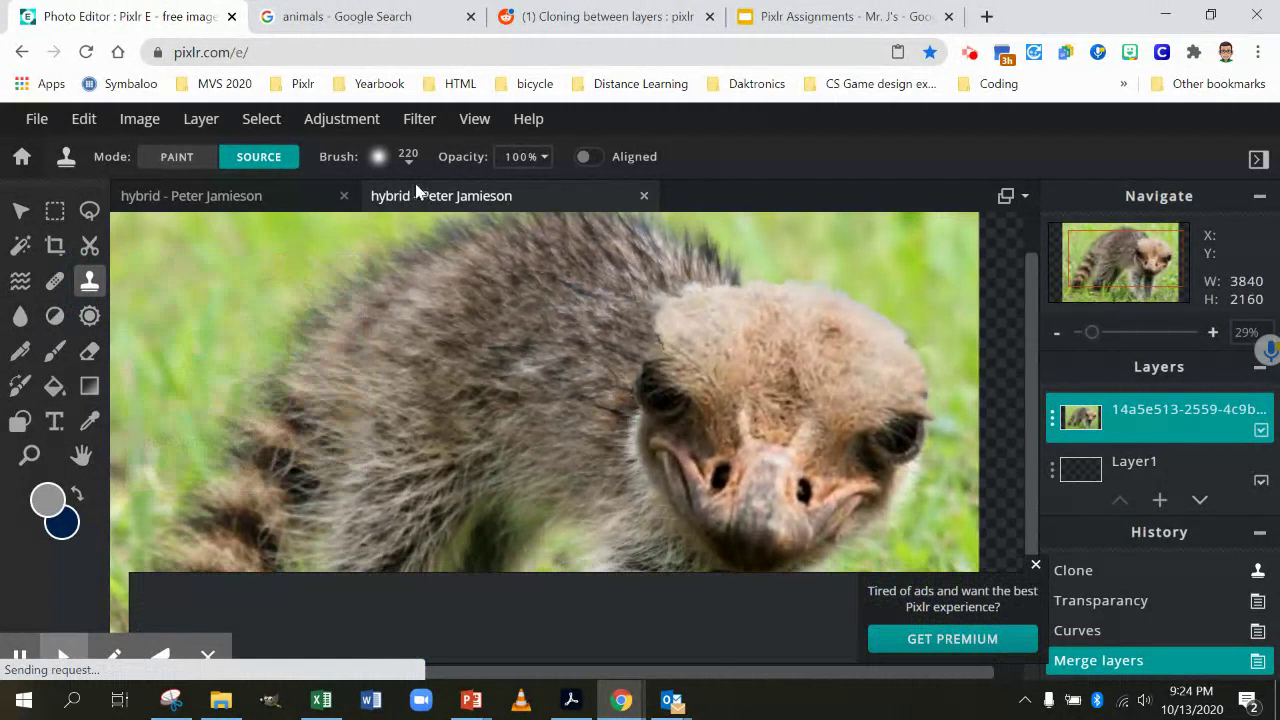
- Set up the Clone Stamp with 70% opacity, a brush size of 360 and a source point in the raccoon's fur just behind the head
left_click(545, 160)
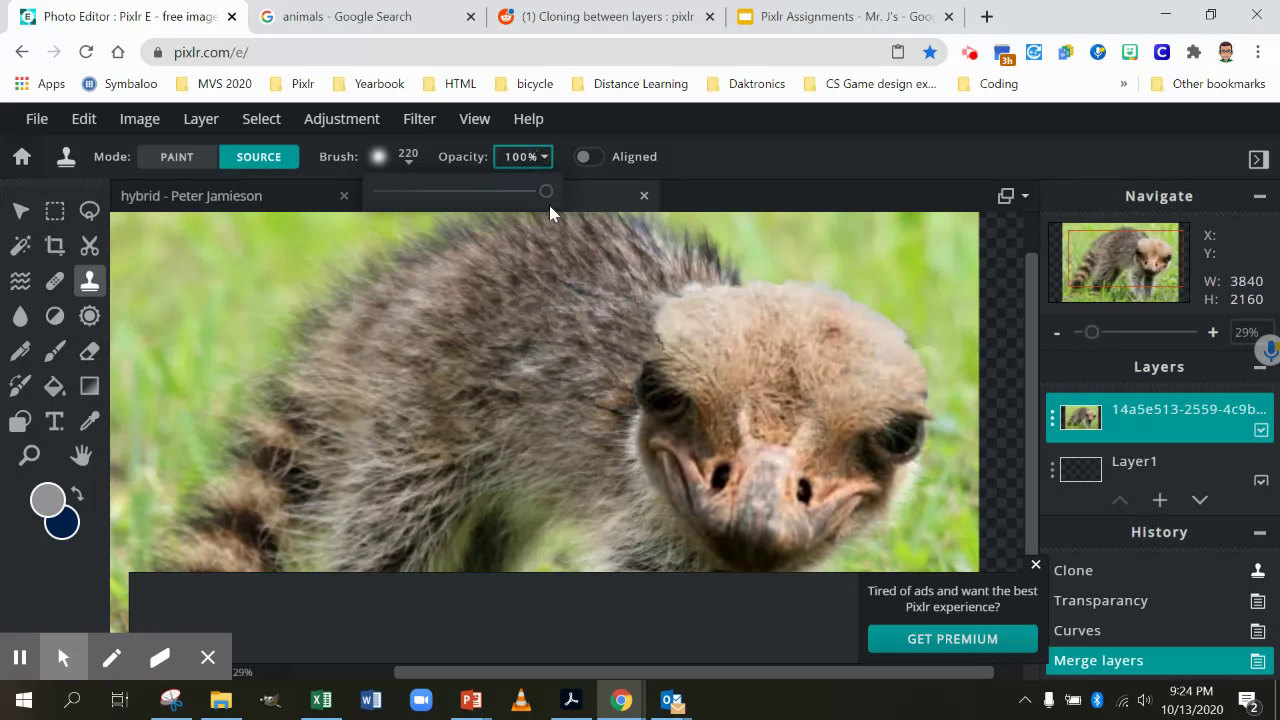
left_click_drag(545, 193, 495, 199)
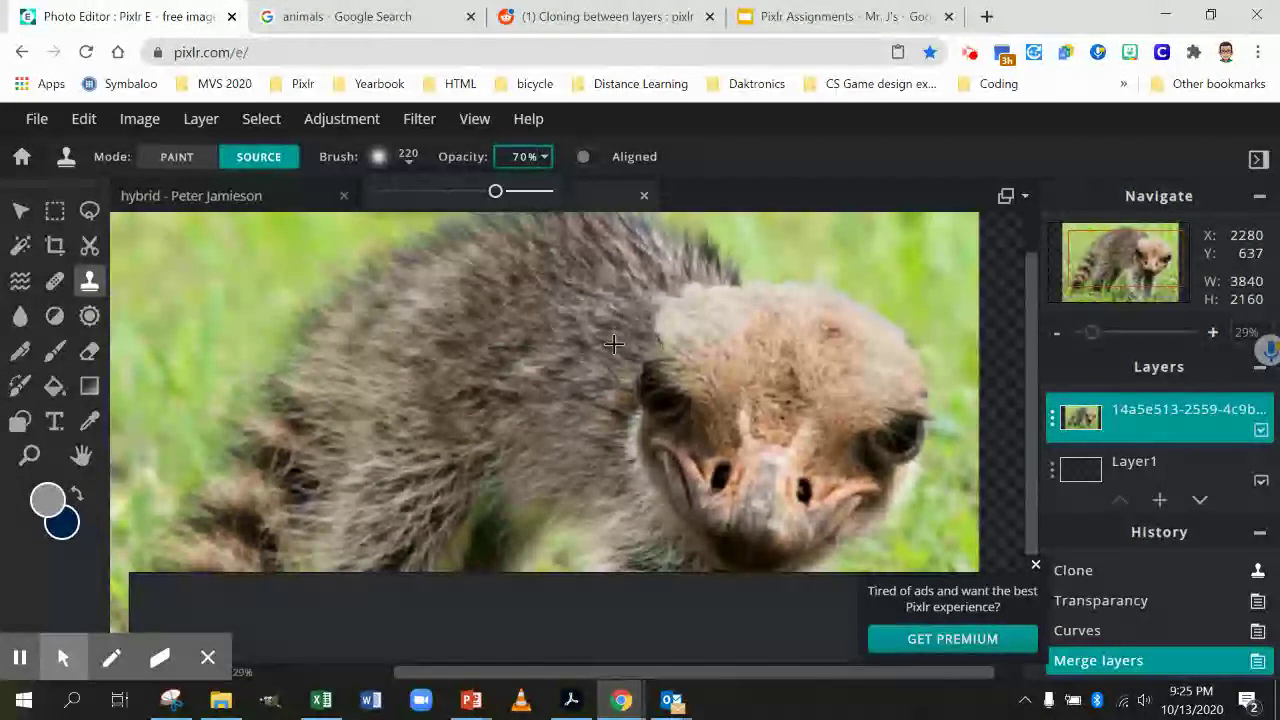
left_click(613, 344)
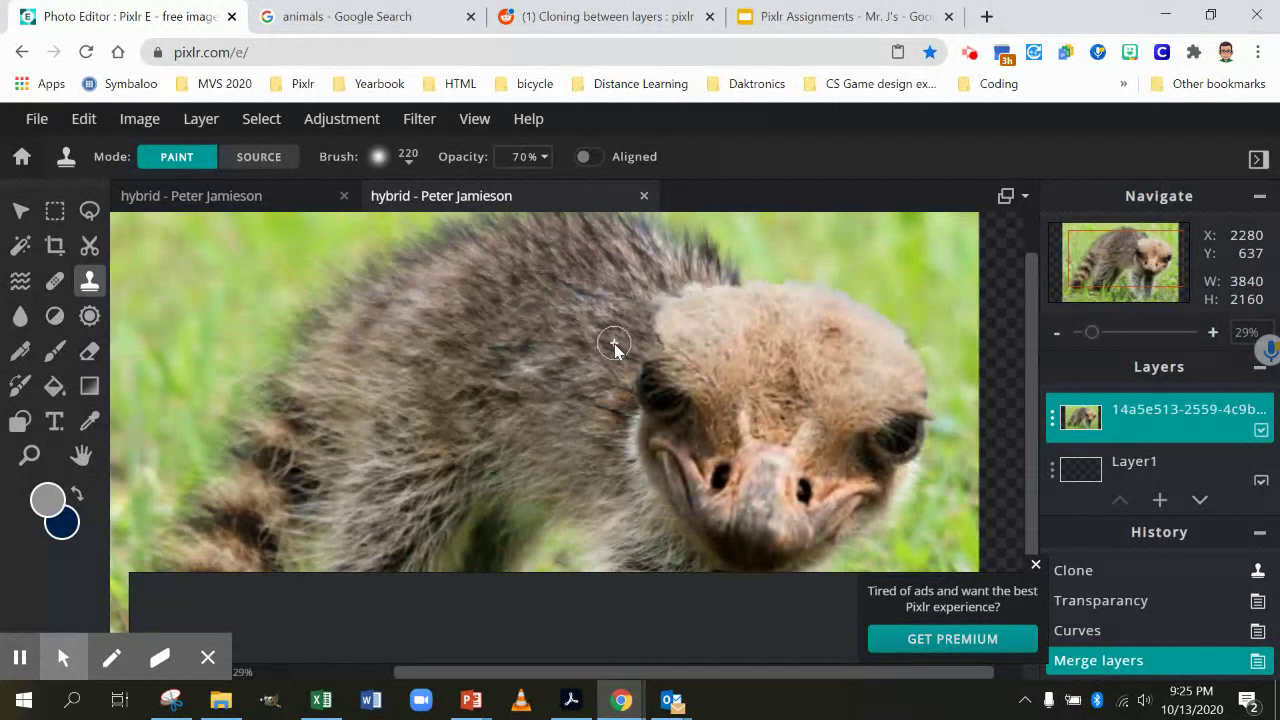
key("bracketright")
key("bracketright")
key("bracketright")
key("bracketright")
key("bracketright")
key("bracketright")
key("bracketright")
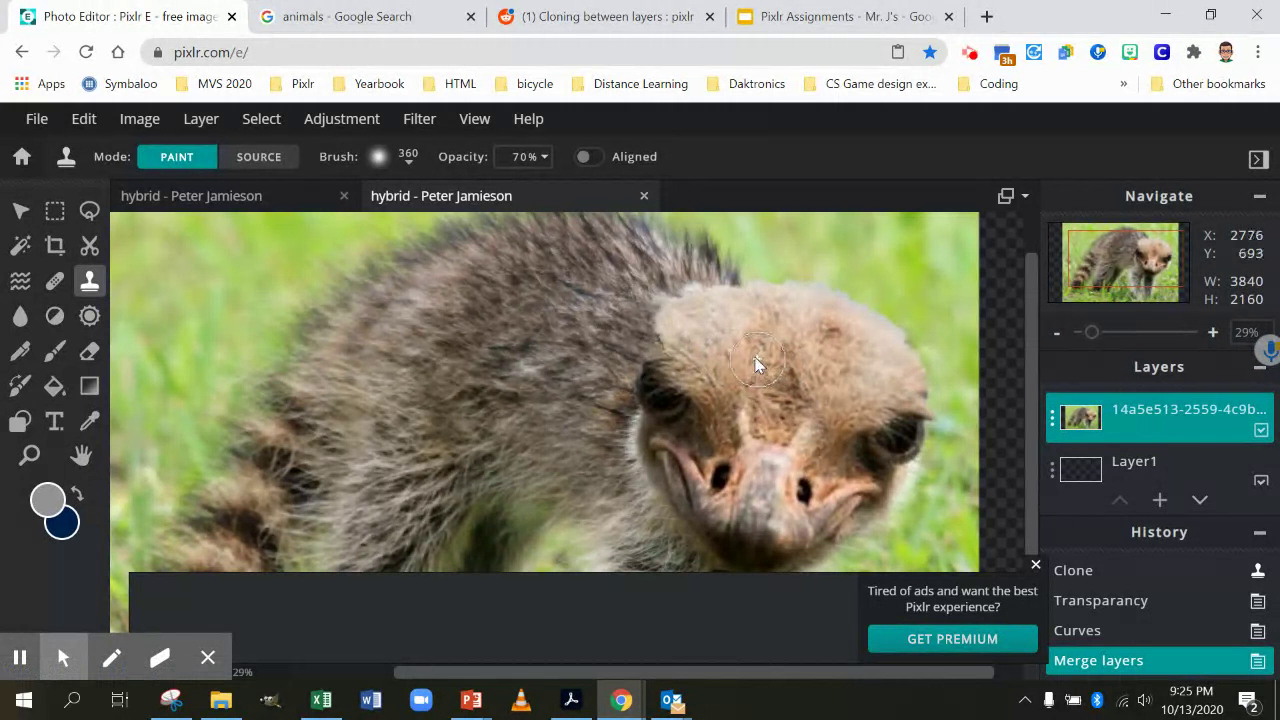
- Clone the sampled raccoon fur over the ostrich's forehead, from above one eye across to the other
key("ctrl")
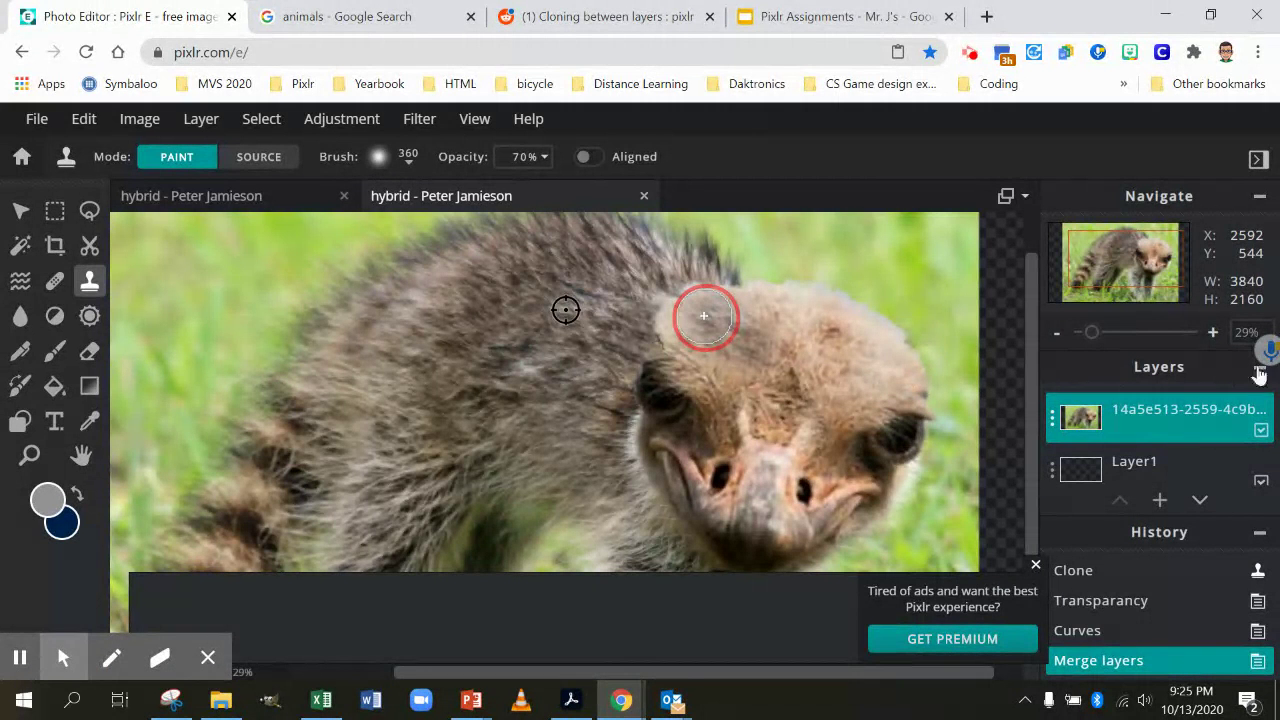
left_click(704, 316)
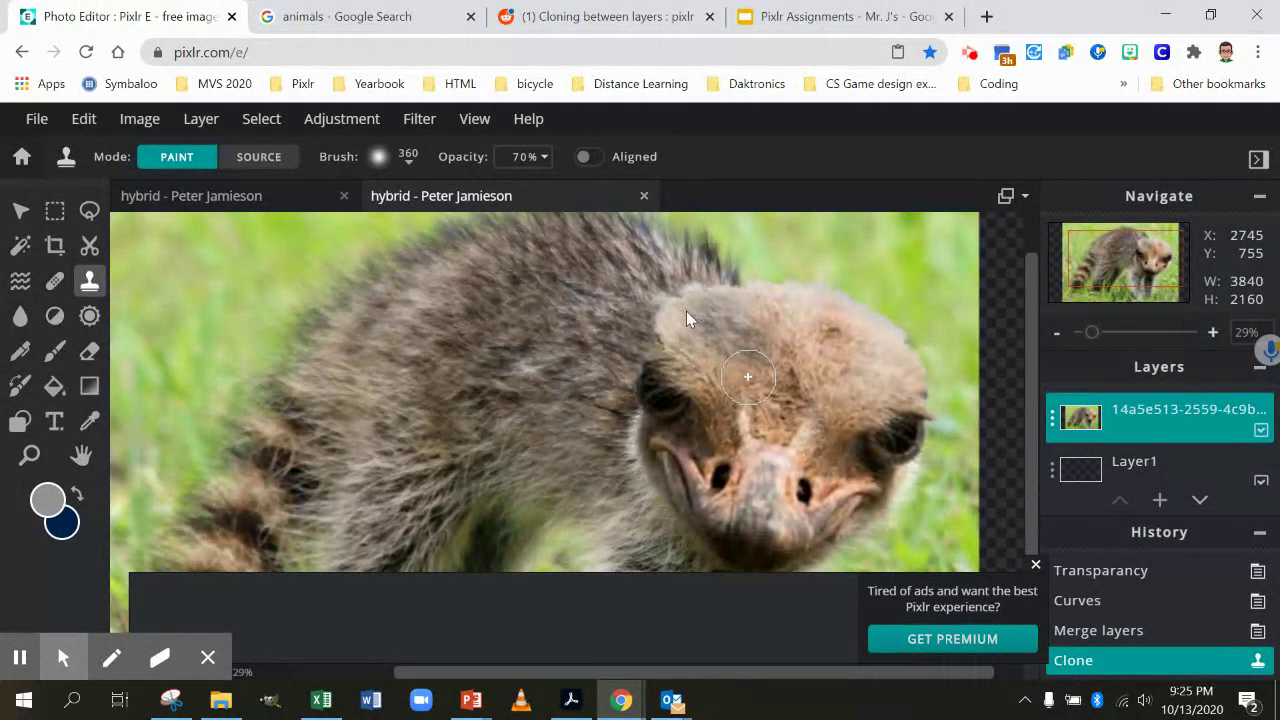
left_click(748, 376)
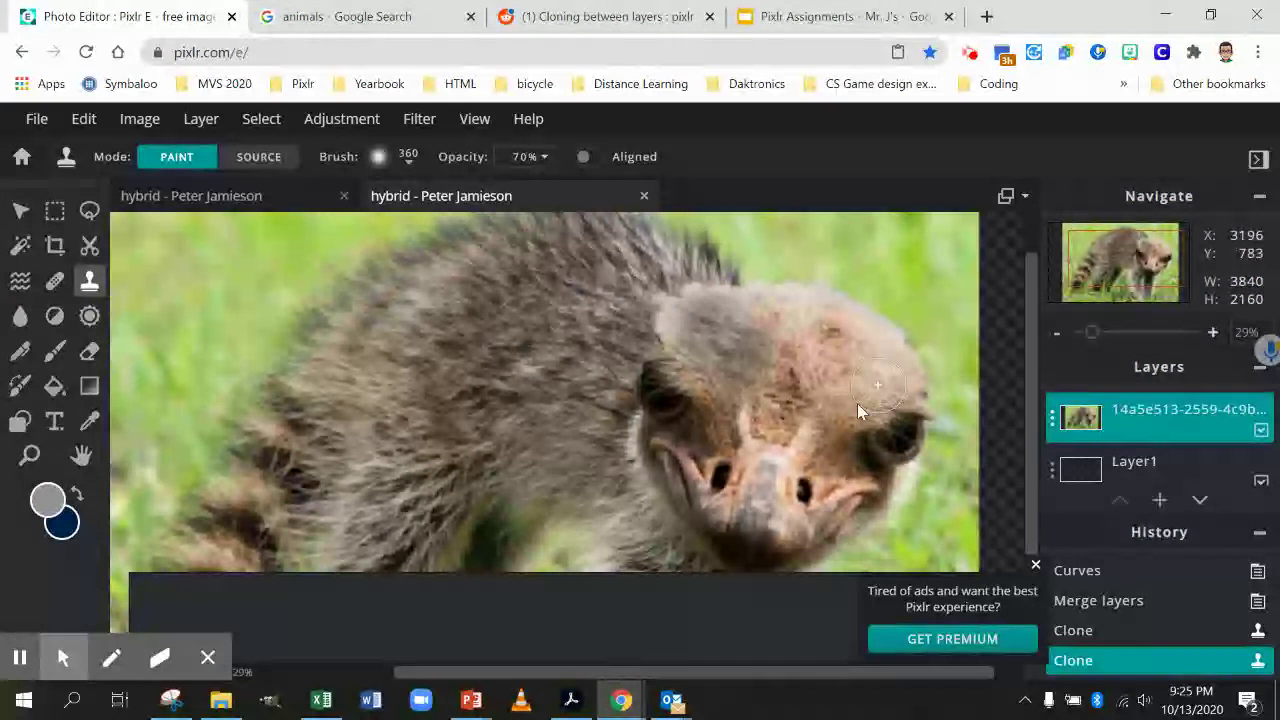
left_click_drag(875, 388, 905, 368)
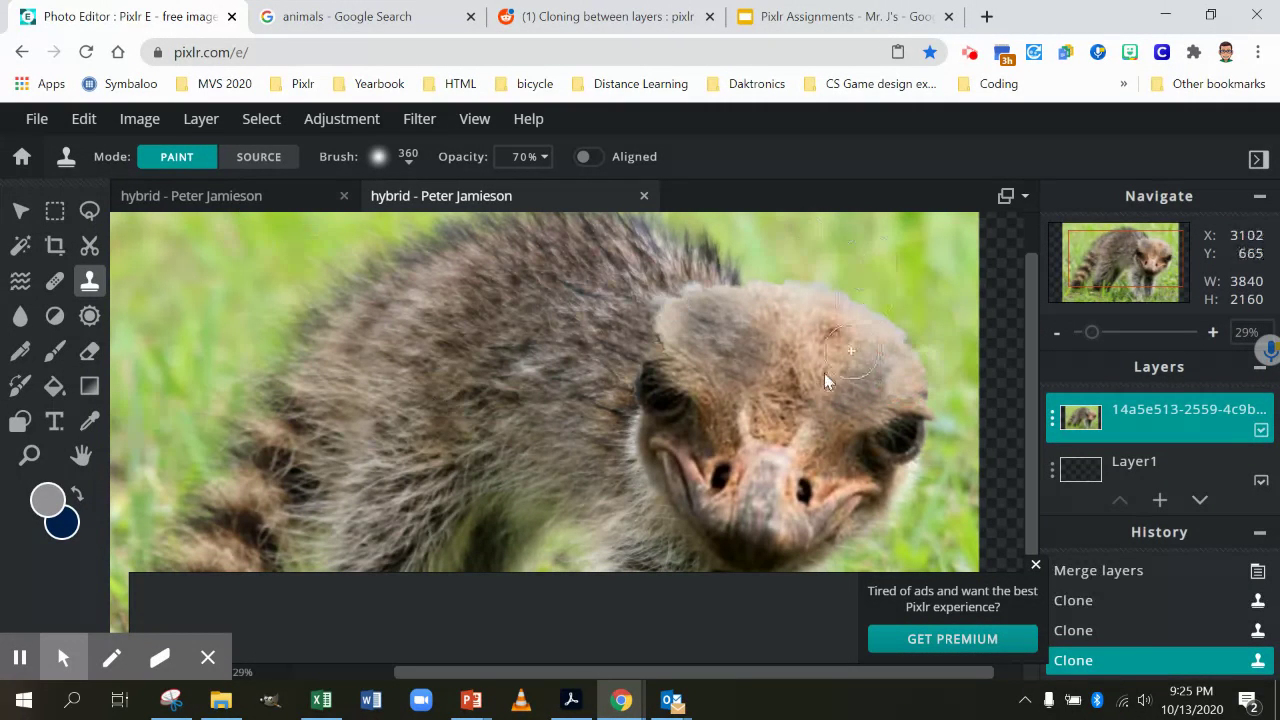
left_click_drag(797, 358, 833, 336)
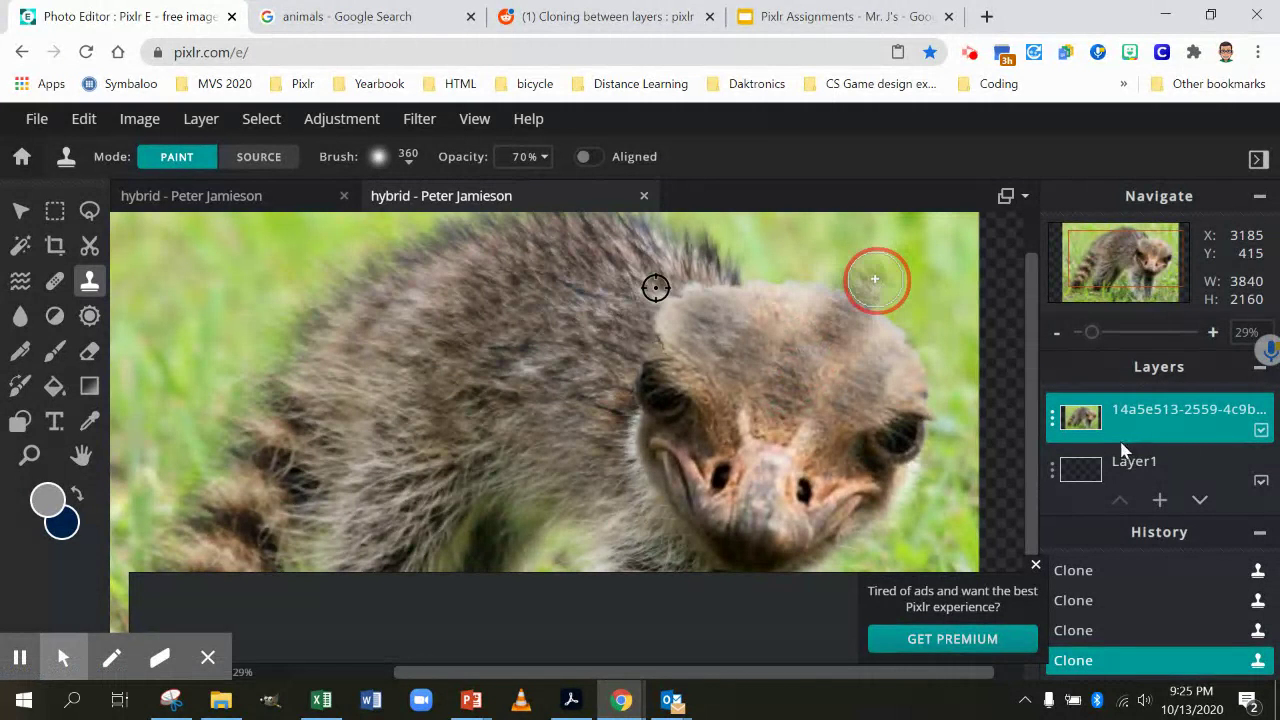
- Undo the last clone stroke and paint raccoon fur again across the crown of the ostrich's head
key("ctrl+z")
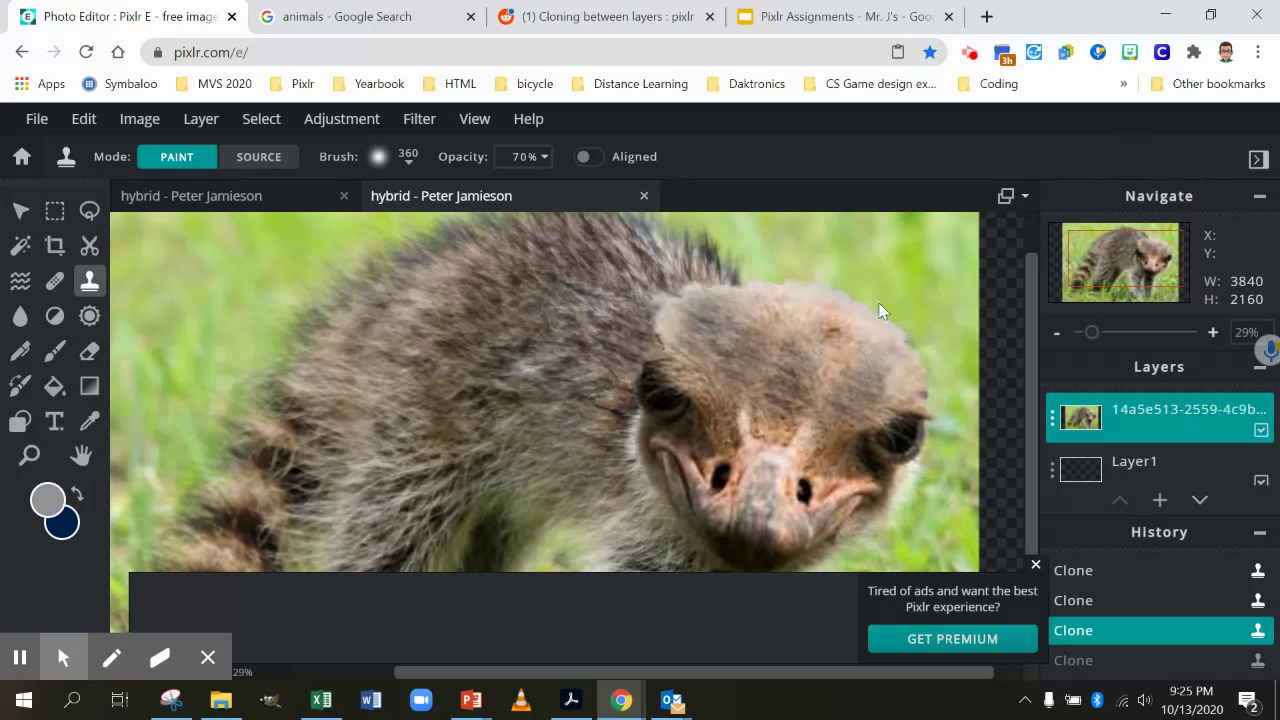
left_click_drag(824, 338, 758, 323)
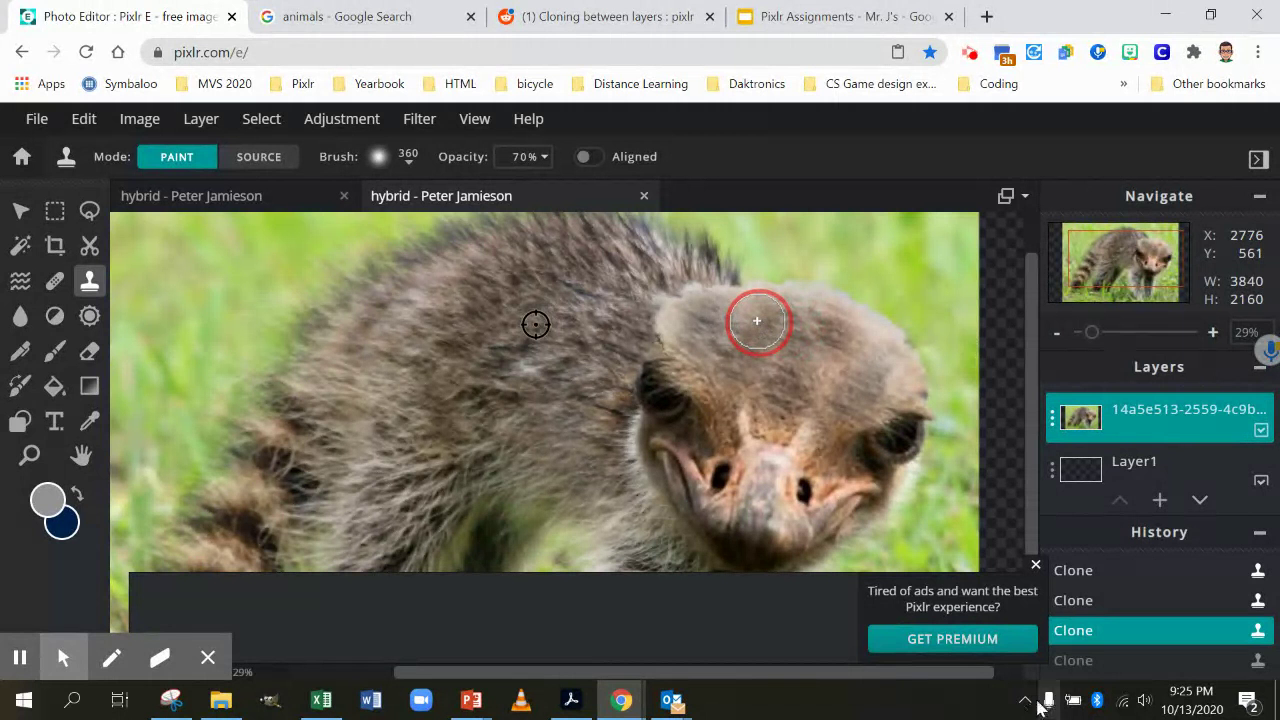
key("ctrl+y")
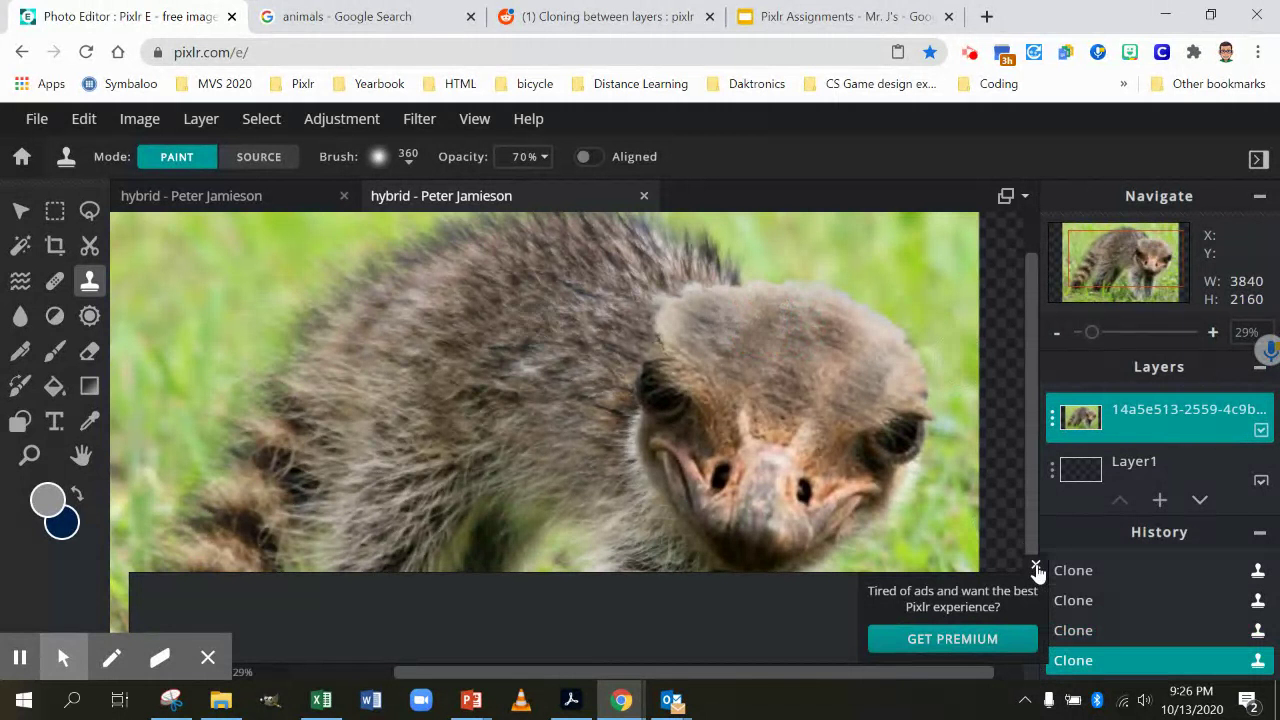
- Dismiss the advertisement banner and review the whole hybrid animal within the canvas
left_click(1036, 568)
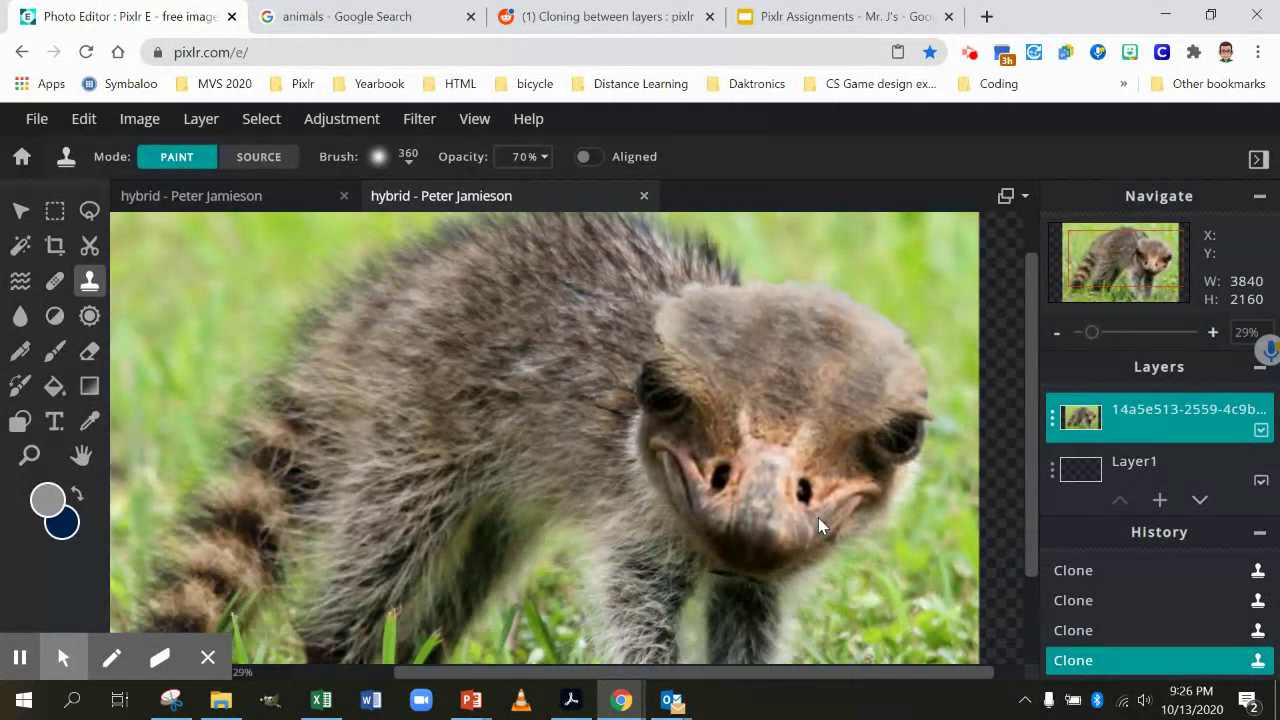
scroll(370, 527, "down", 3)
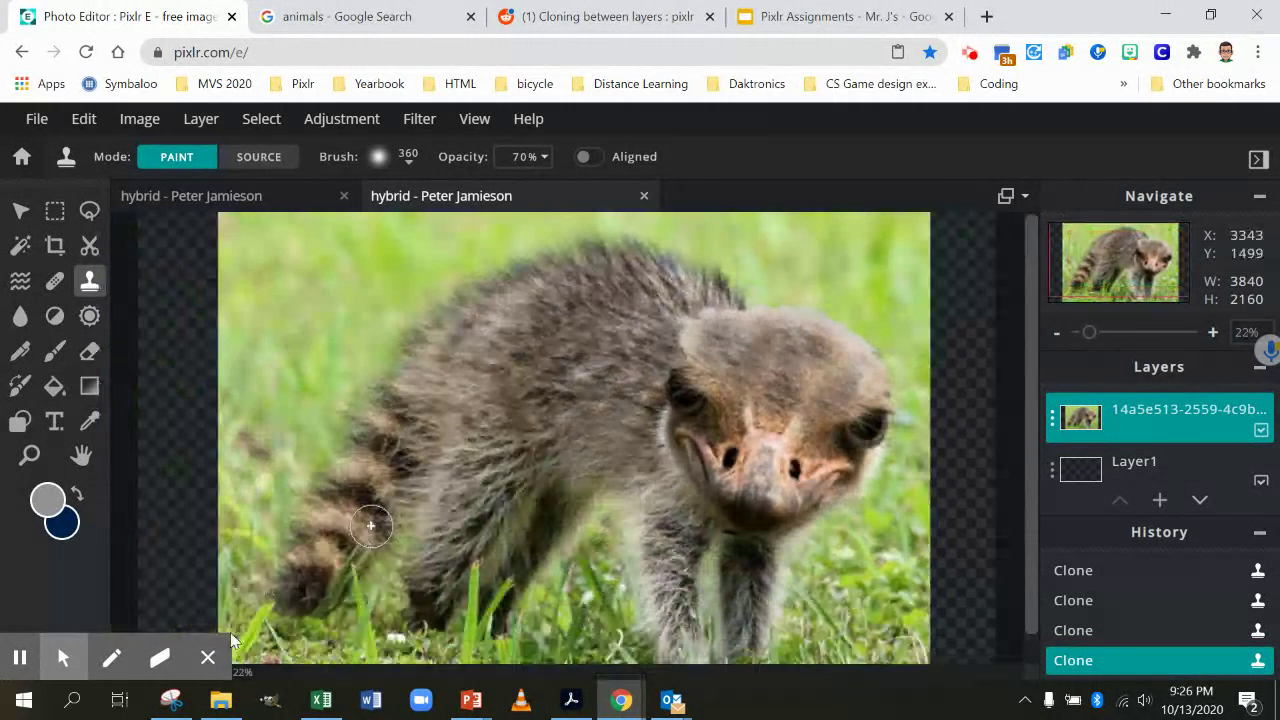
key("ctrl+minus")
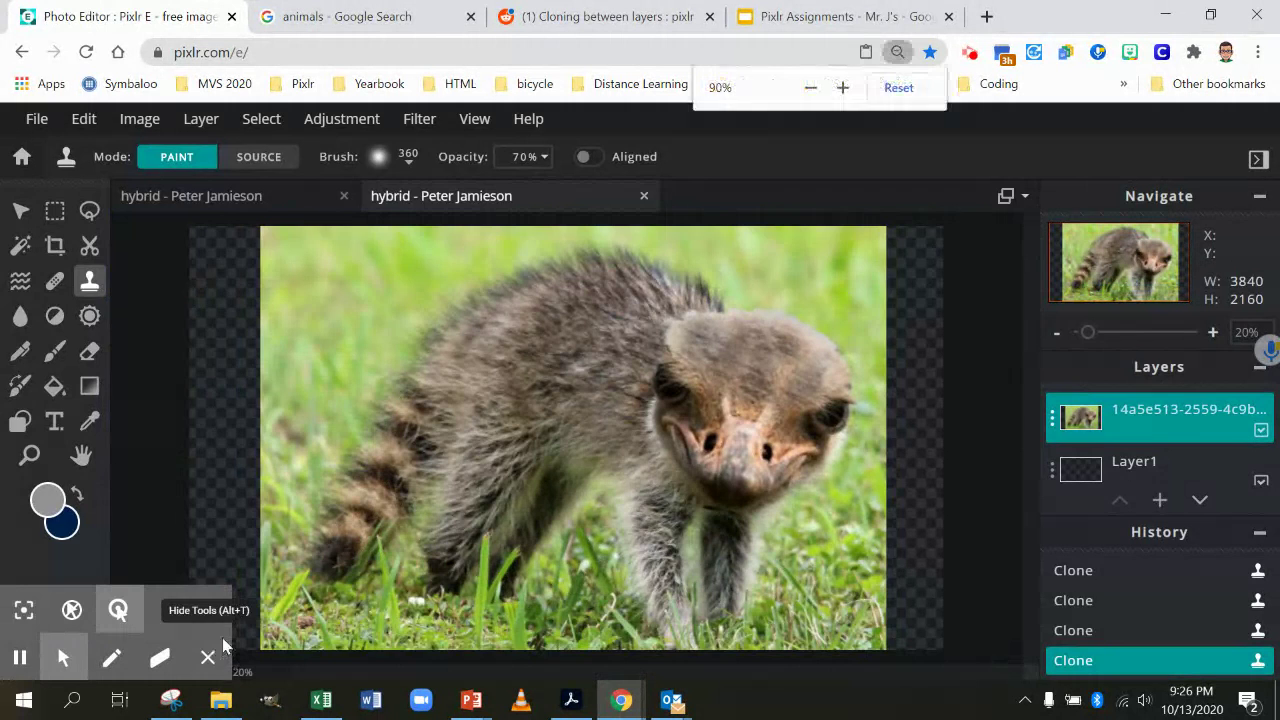